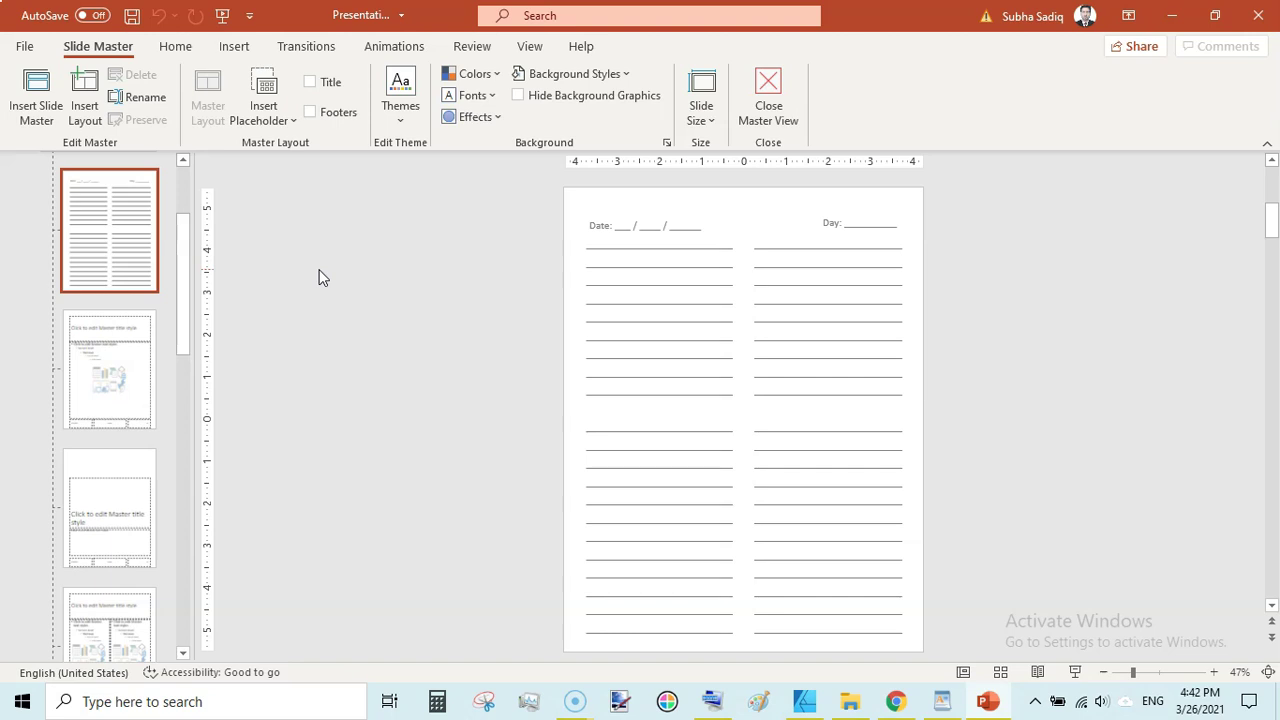
Step: Close the slide master view and look through the lined journal pages with their date and day headings
{"action": "left_click", "coordinate": [770, 100]}
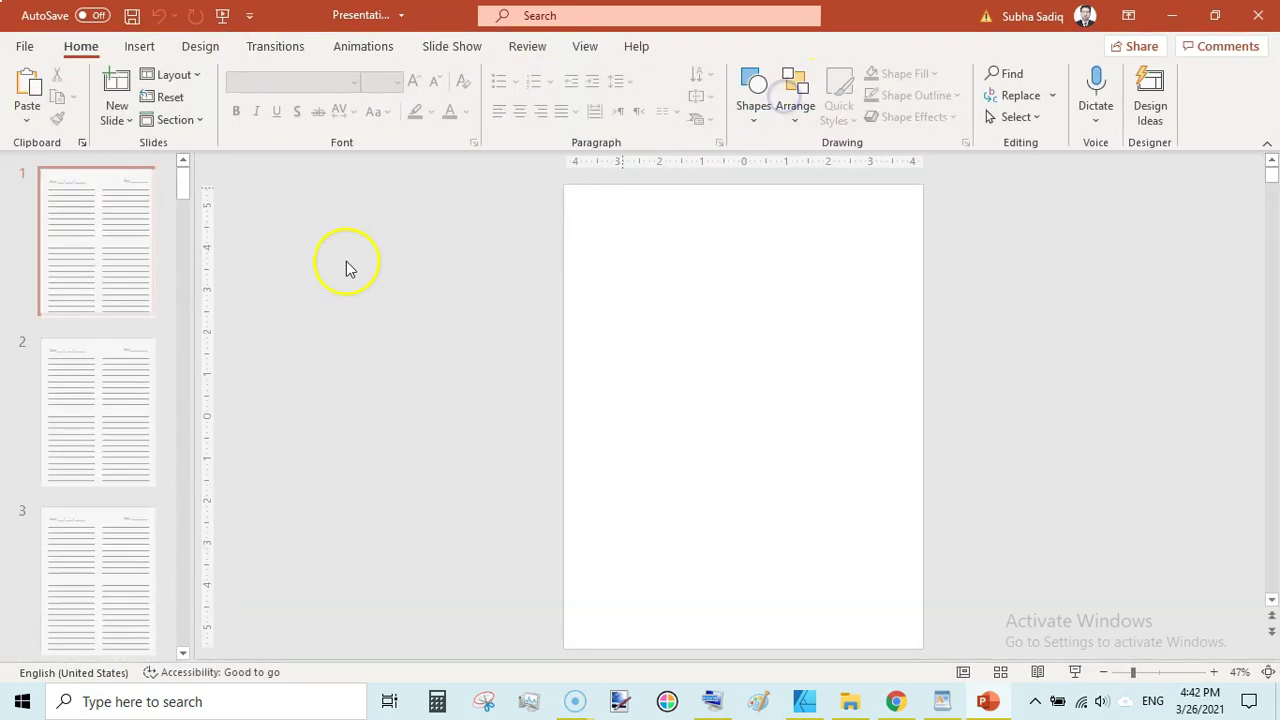
{"action": "left_click", "coordinate": [97, 360]}
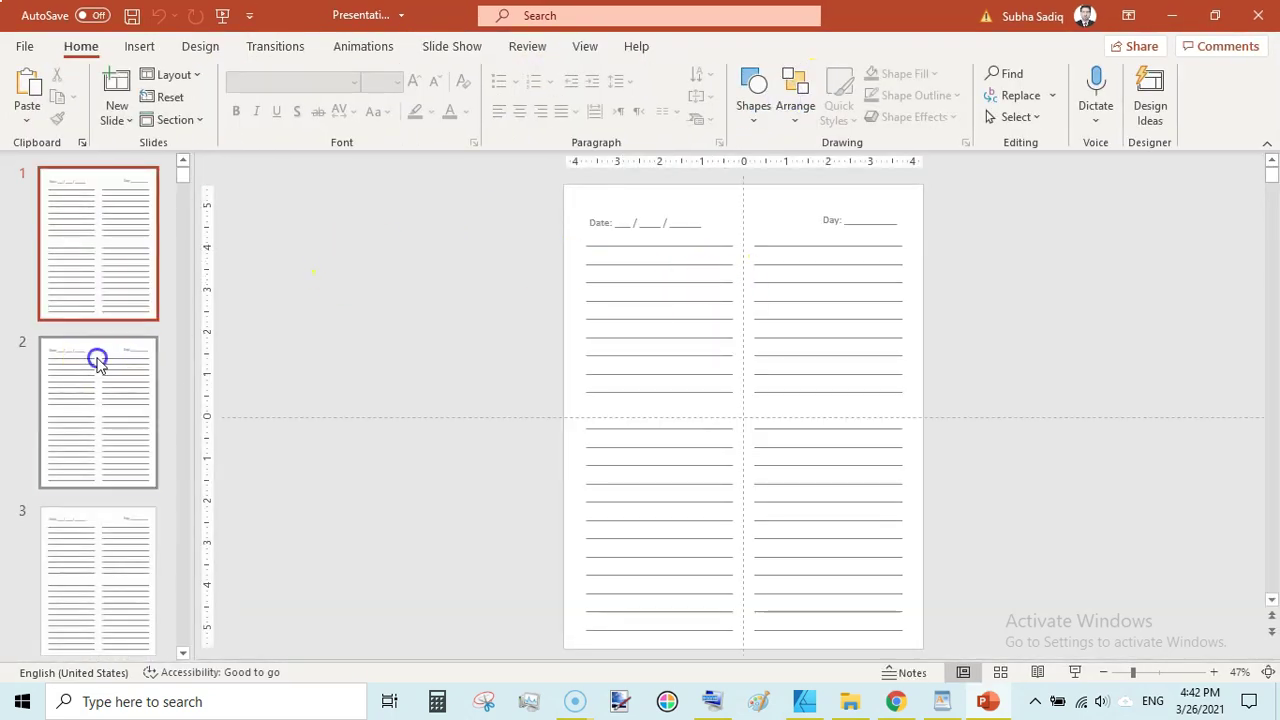
{"action": "left_click", "coordinate": [116, 236]}
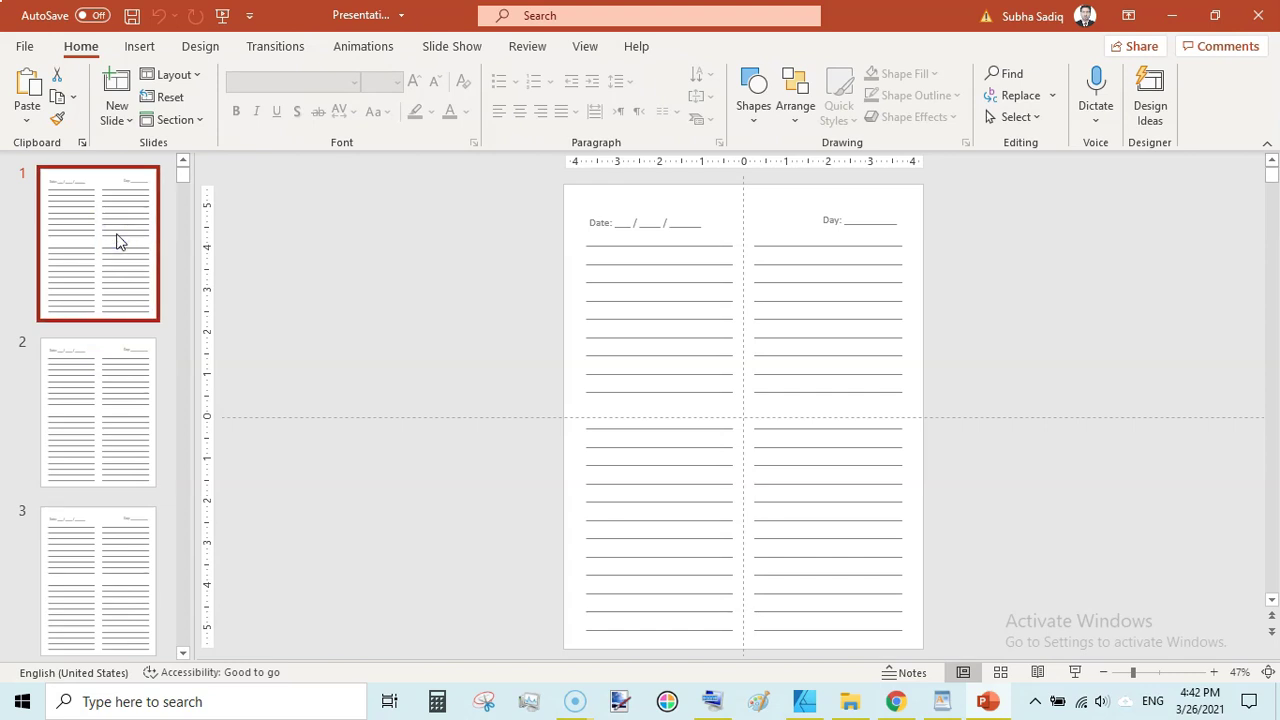
{"action": "left_click", "coordinate": [111, 378]}
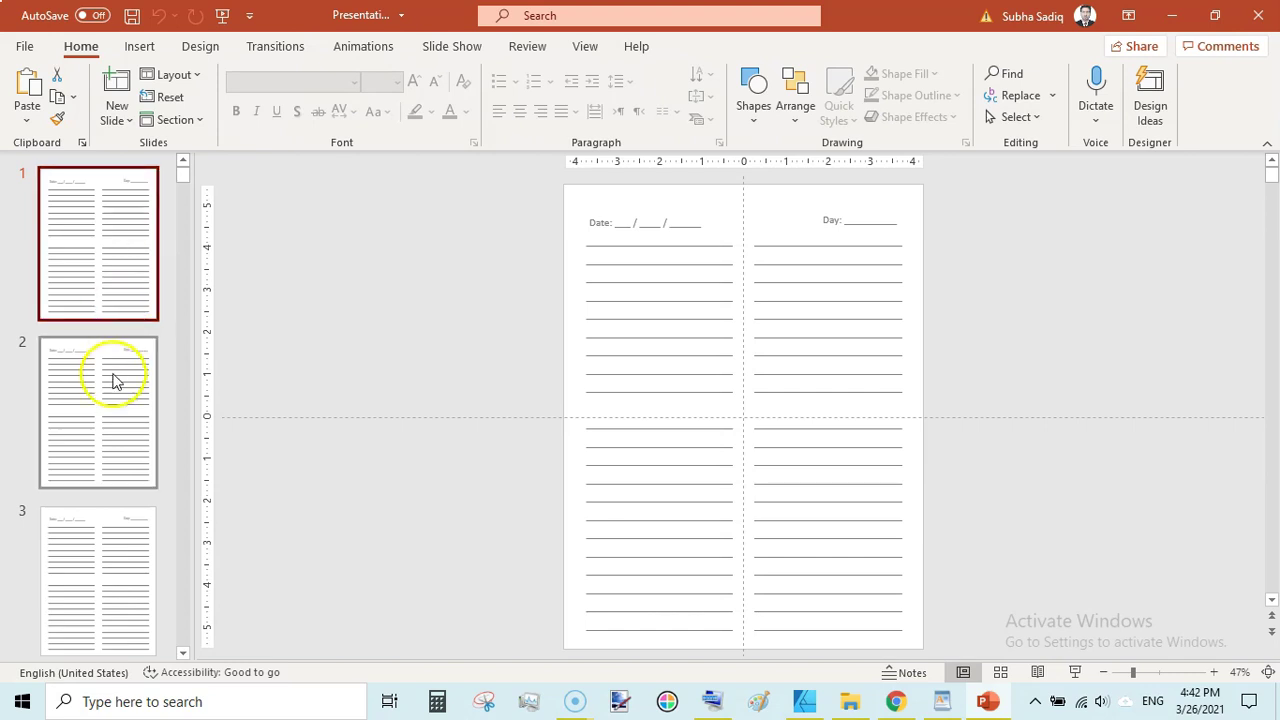
{"action": "key", "text": "Down"}
{"action": "key", "text": "Down"}
{"action": "key", "text": "Down"}
{"action": "key", "text": "Down"}
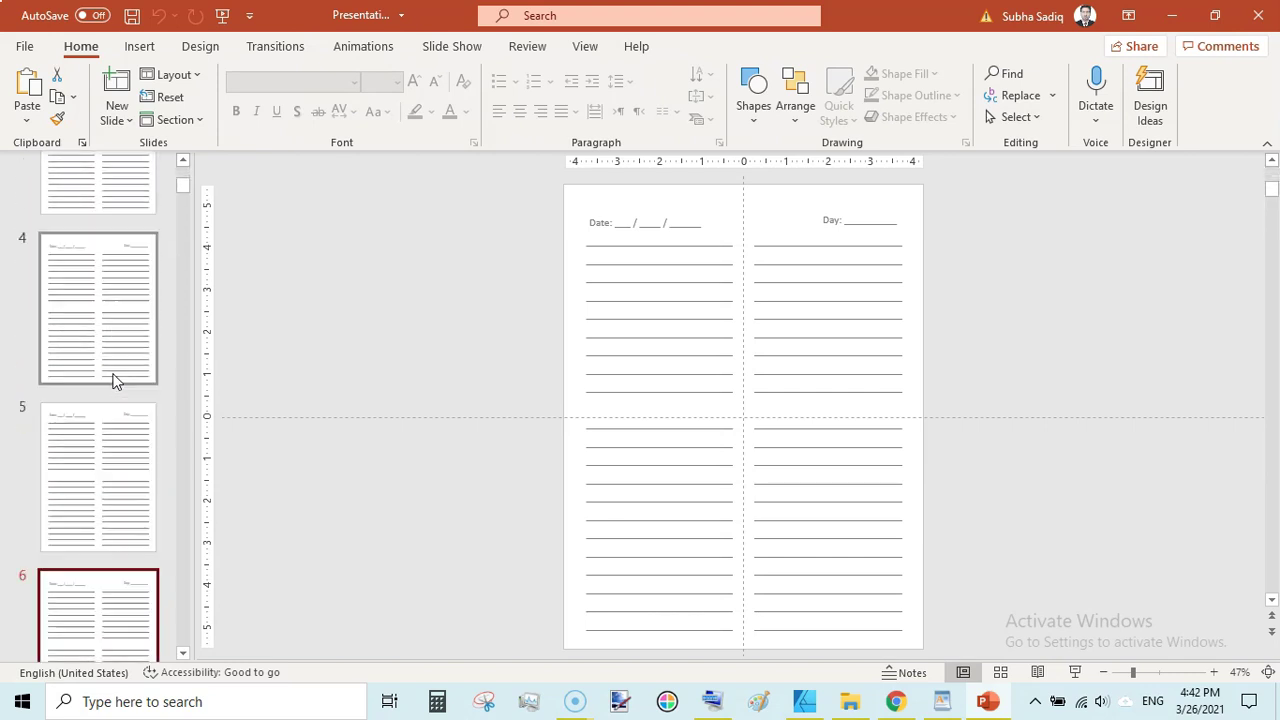
{"action": "key", "text": "Up"}
{"action": "key", "text": "Up"}
{"action": "key", "text": "Up"}
{"action": "key", "text": "Up"}
{"action": "key", "text": "Up"}
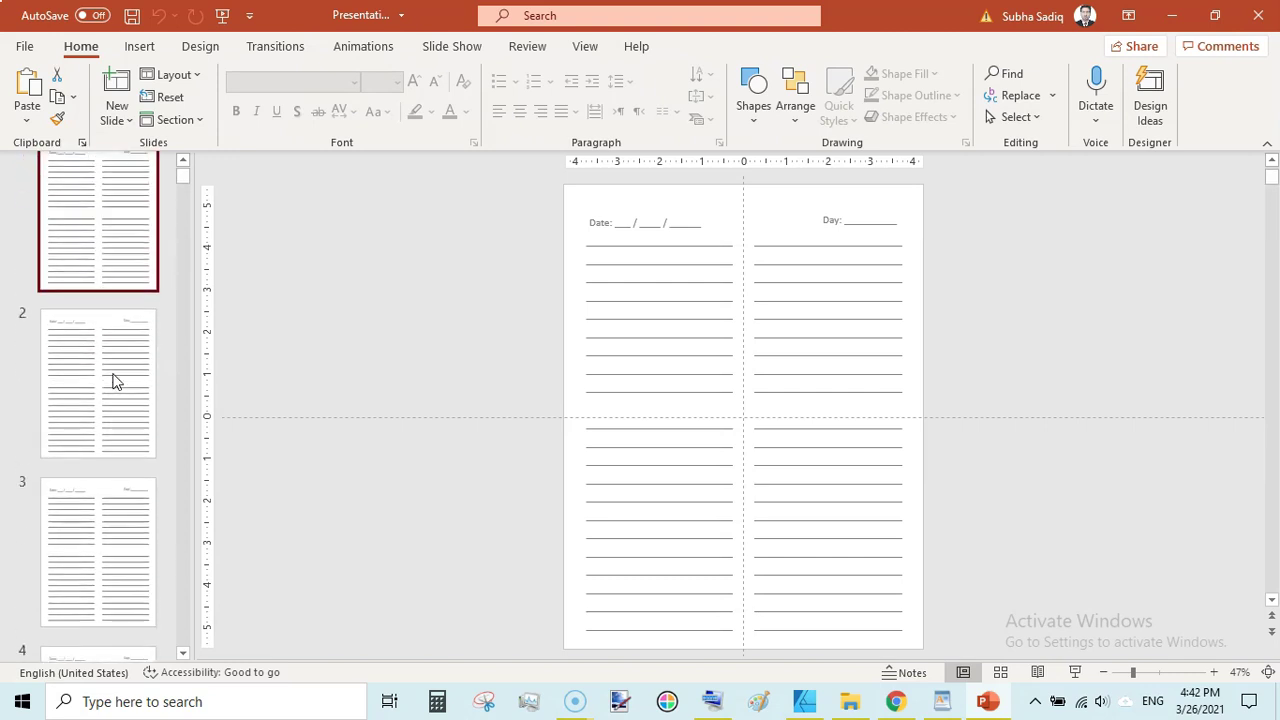
{"action": "left_click", "coordinate": [799, 240]}
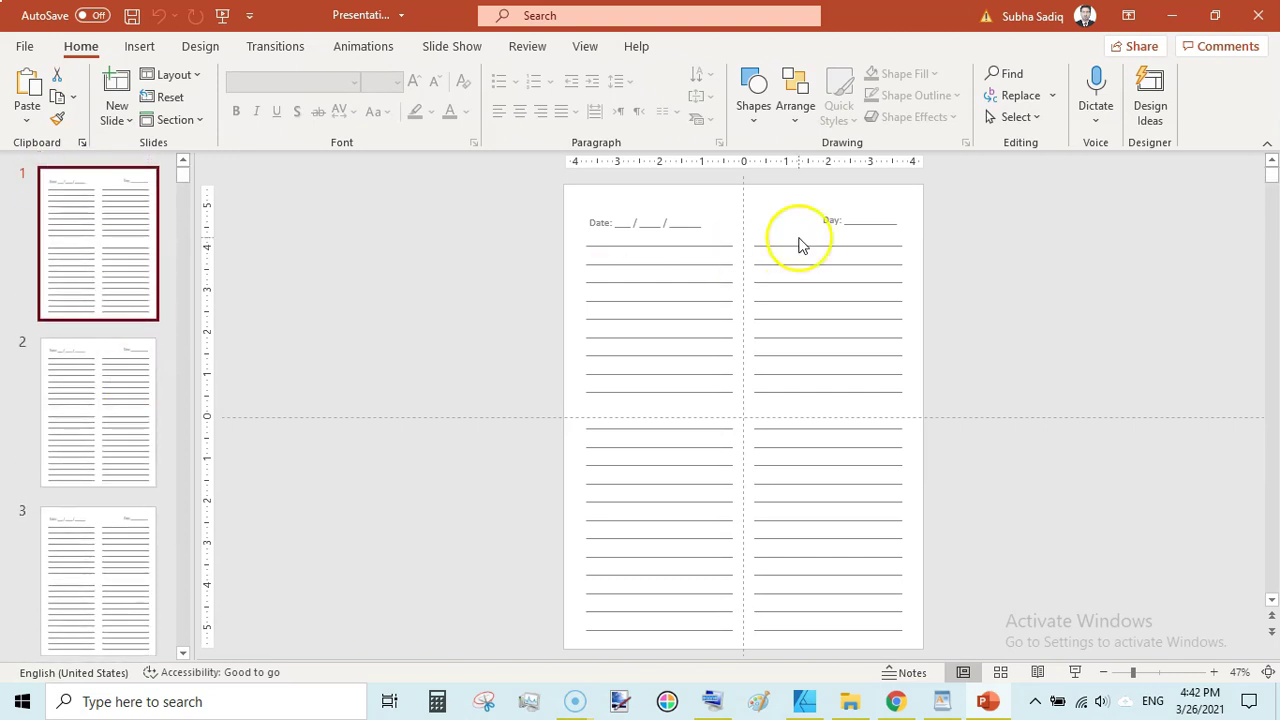
{"action": "left_click", "coordinate": [642, 230]}
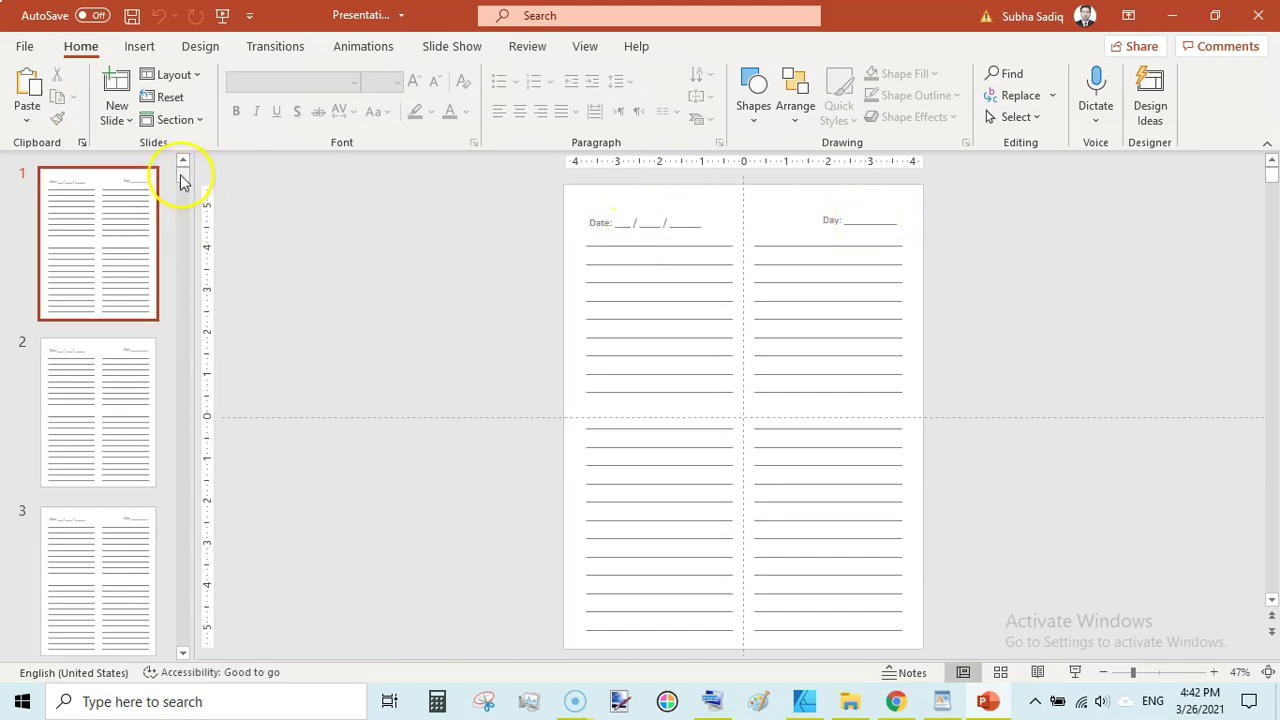
{"action": "left_click_drag", "start_coordinate": [183, 175], "coordinate": [212, 118]}
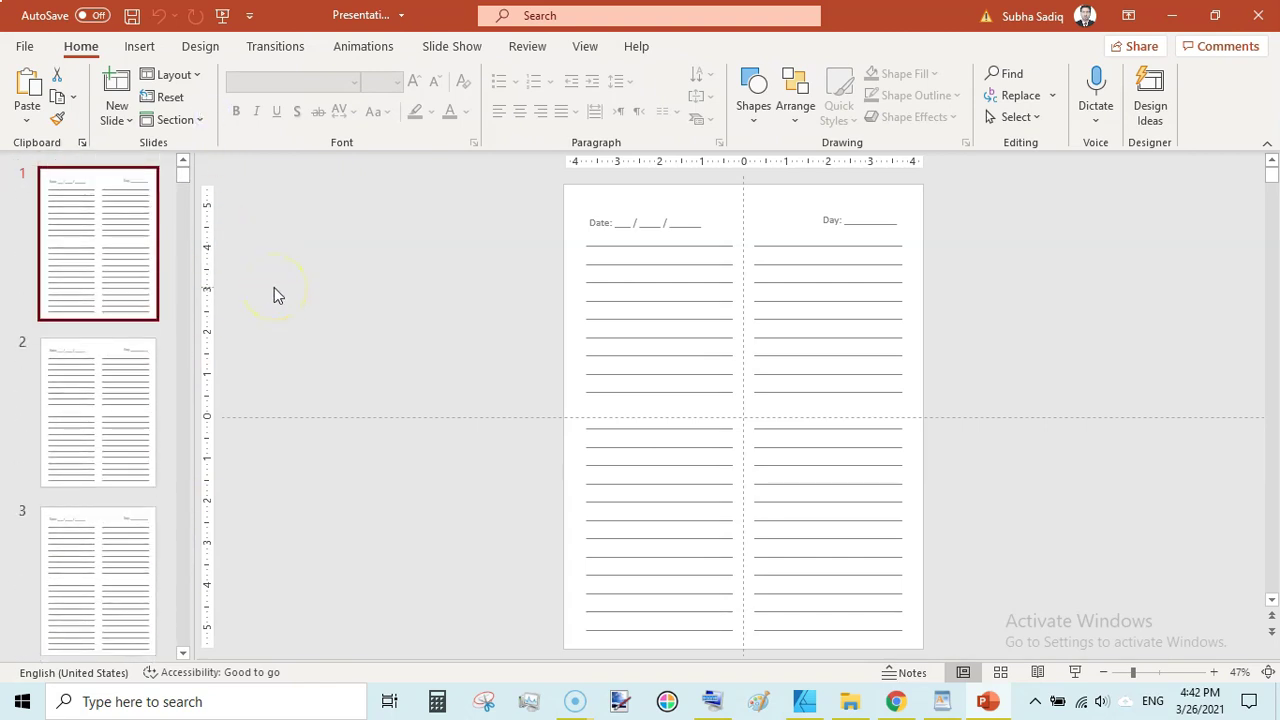
Step: Switch to Chrome to view the YouTube channel's videos page, and return to PowerPoint
{"action": "left_click", "coordinate": [896, 702]}
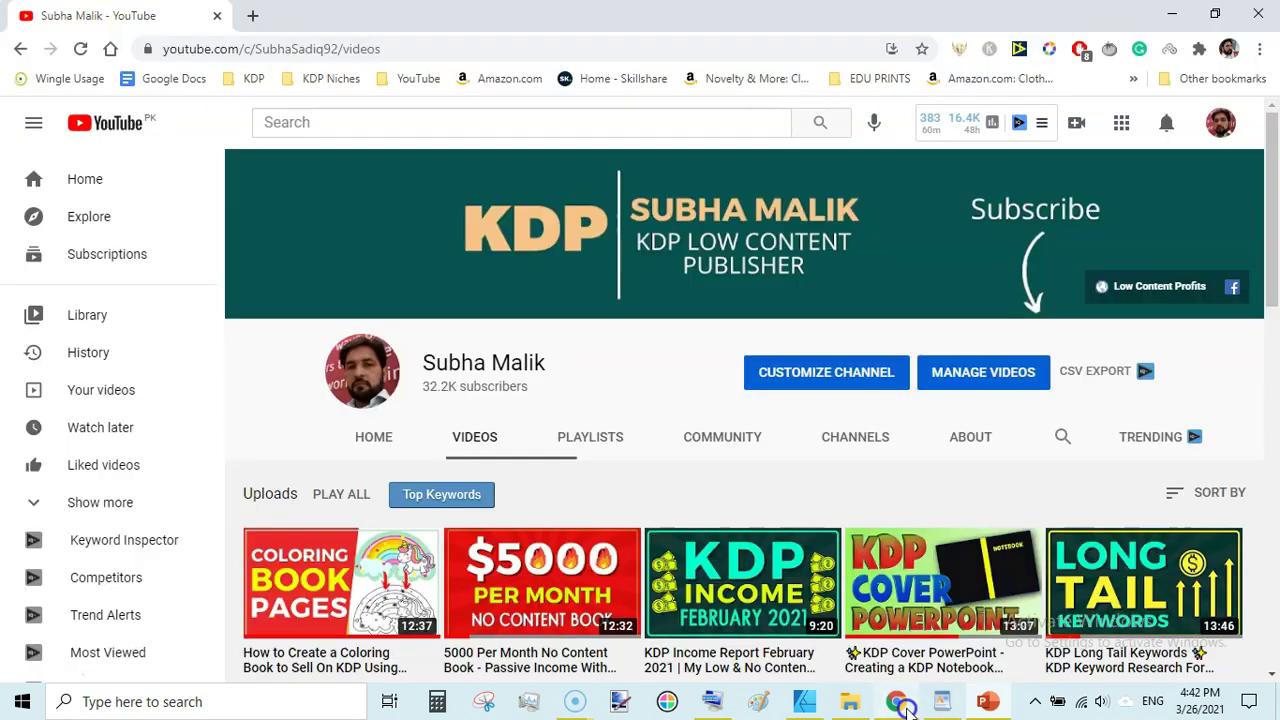
{"action": "left_click_drag", "start_coordinate": [1277, 192], "coordinate": [1276, 118]}
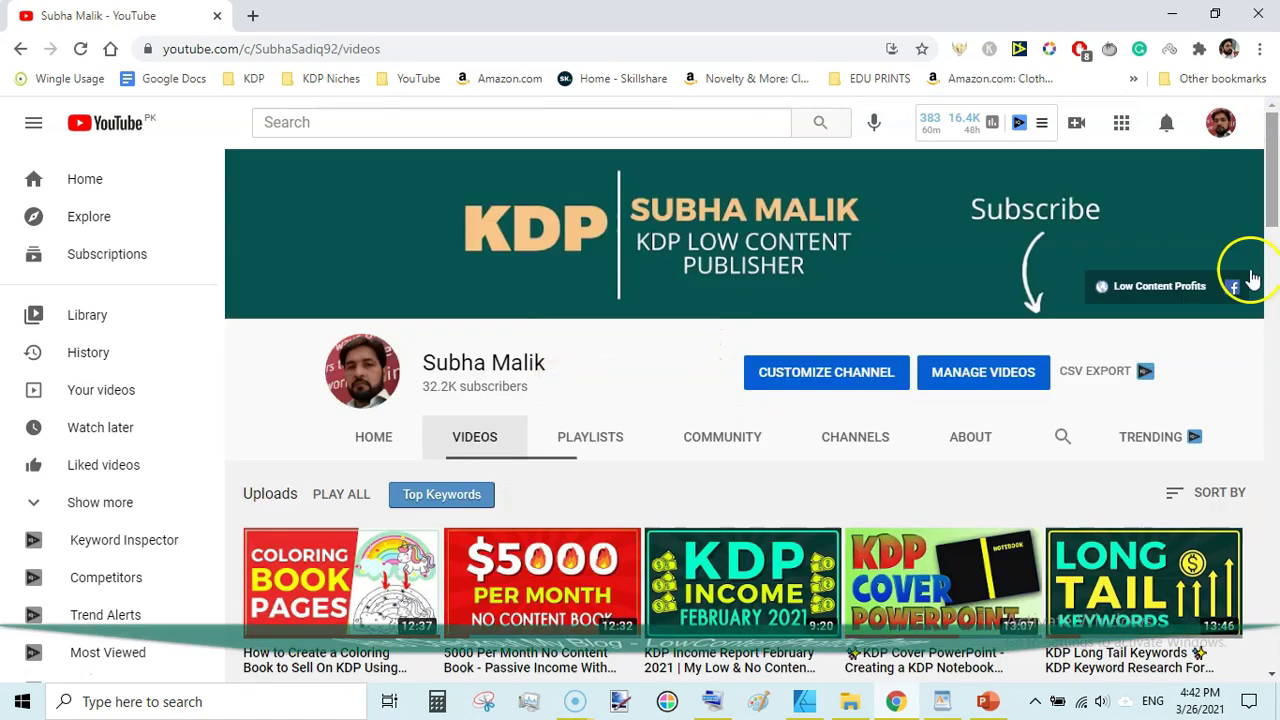
{"action": "left_click", "coordinate": [988, 701]}
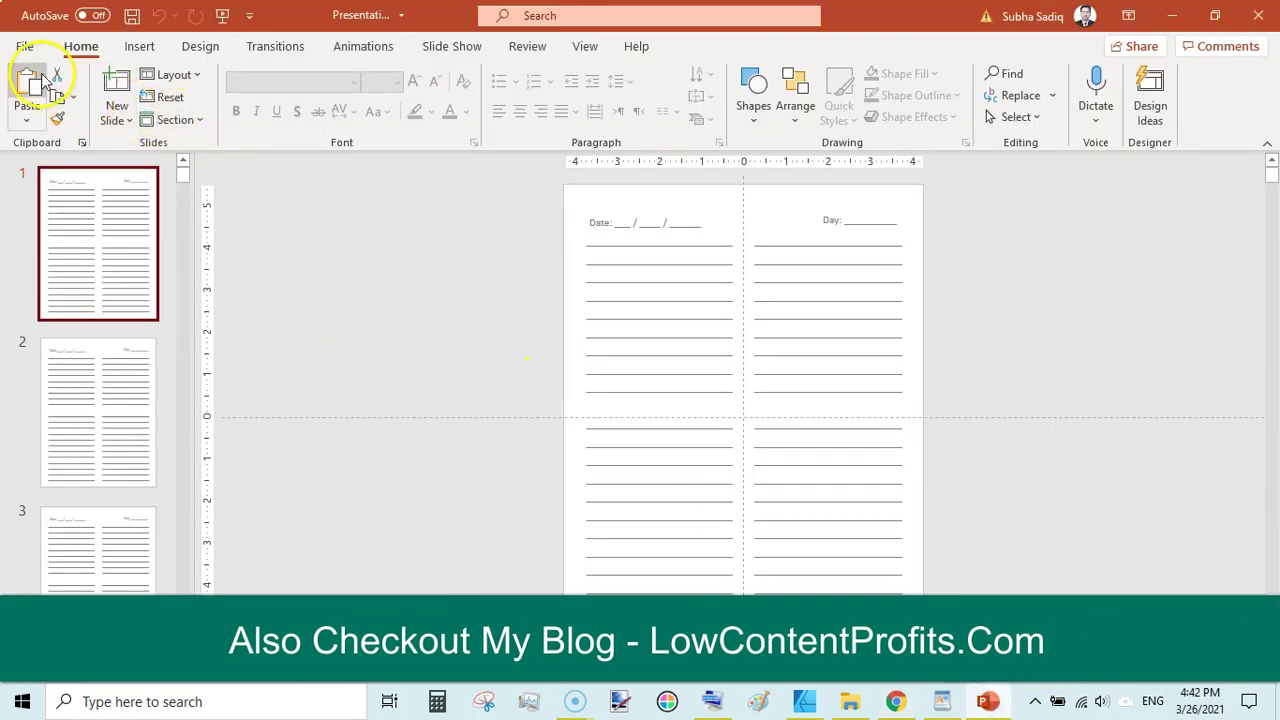
Step: Create a new blank presentation and delete the title and subtitle placeholders from its first slide
{"action": "left_click", "coordinate": [23, 48]}
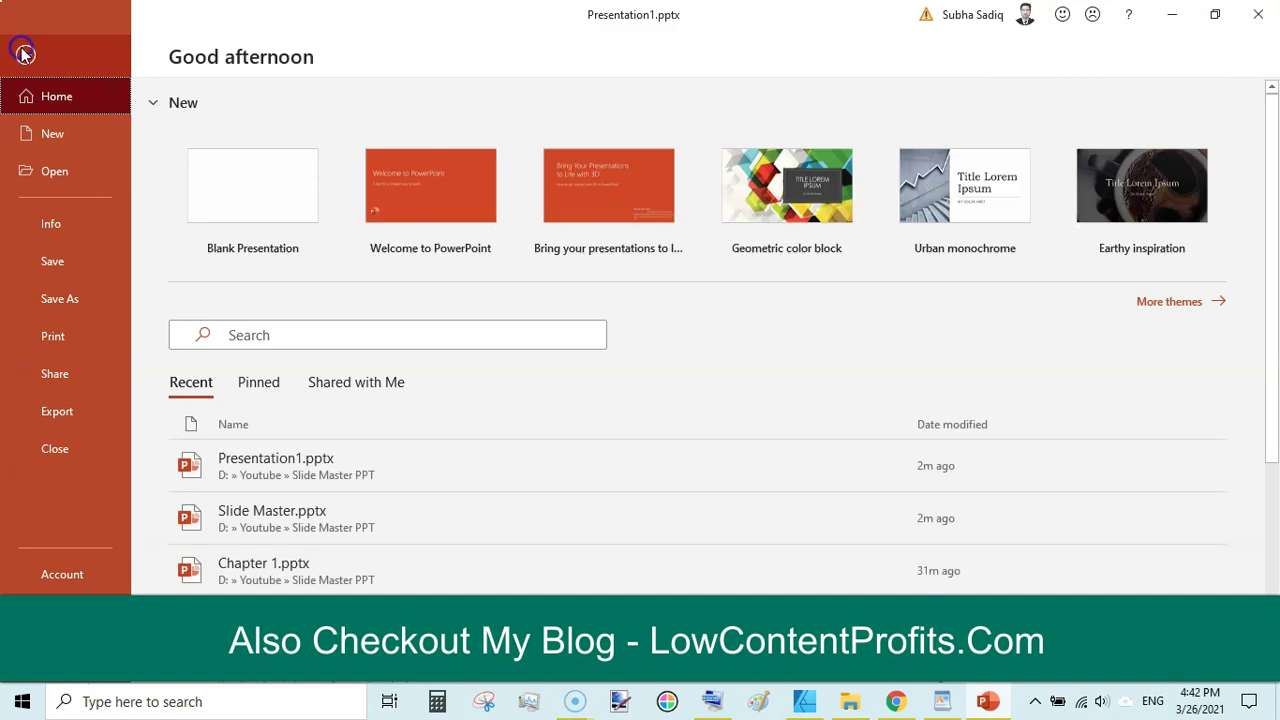
{"action": "left_click", "coordinate": [294, 150]}
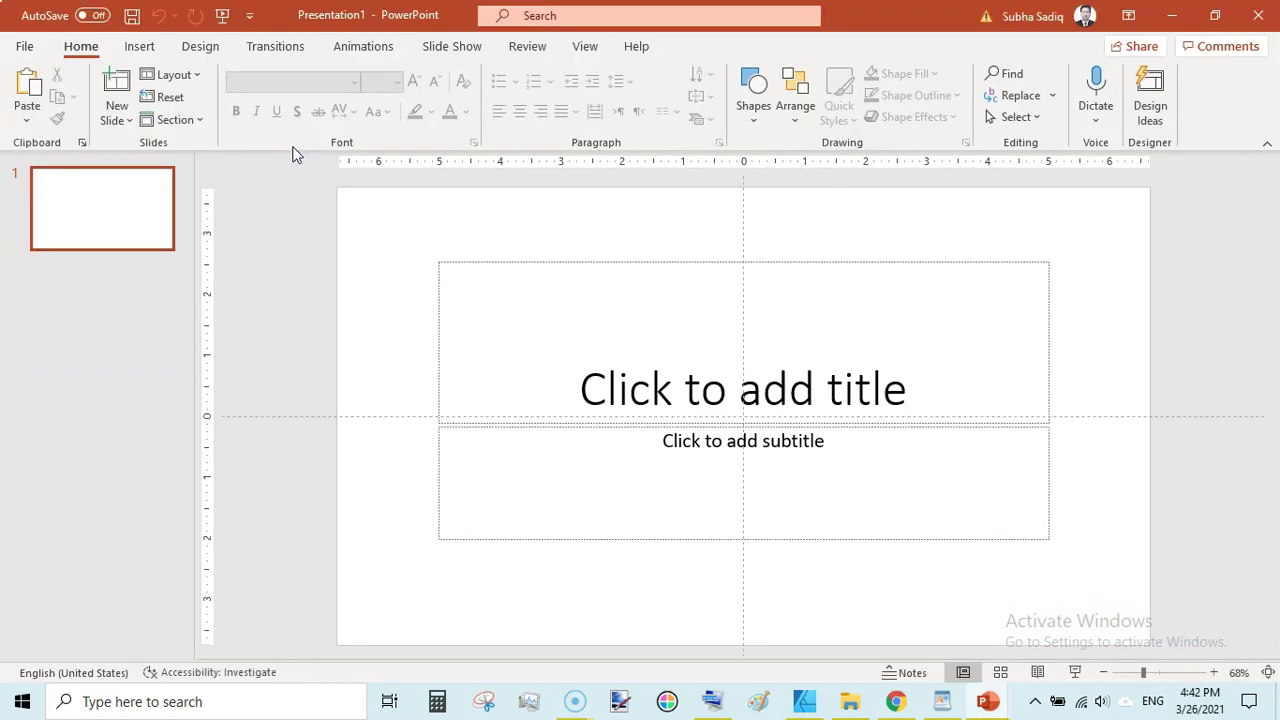
{"action": "left_click", "coordinate": [381, 386]}
{"action": "key", "text": "ctrl+a"}
{"action": "key", "text": "Delete"}
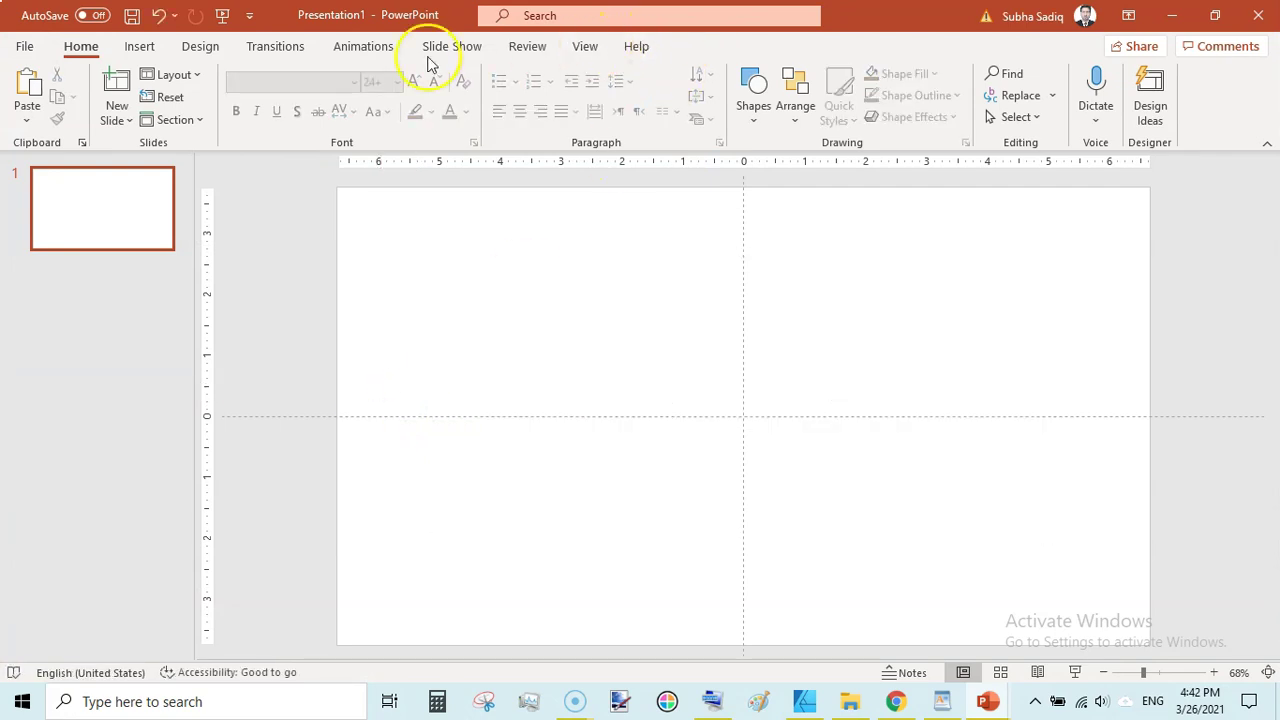
Step: Set a custom slide size of 8.5 in wide by 11 in high, scaling the content with Ensure Fit
{"action": "left_click", "coordinate": [197, 48]}
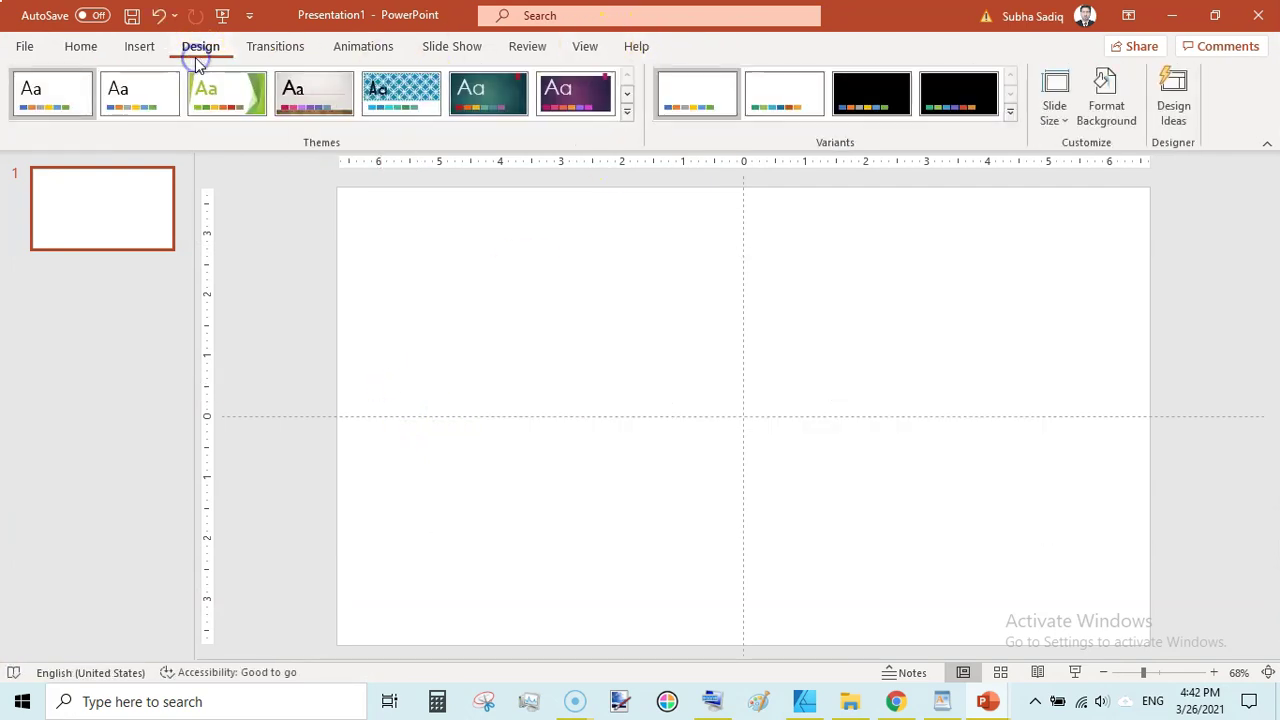
{"action": "left_click", "coordinate": [1055, 118]}
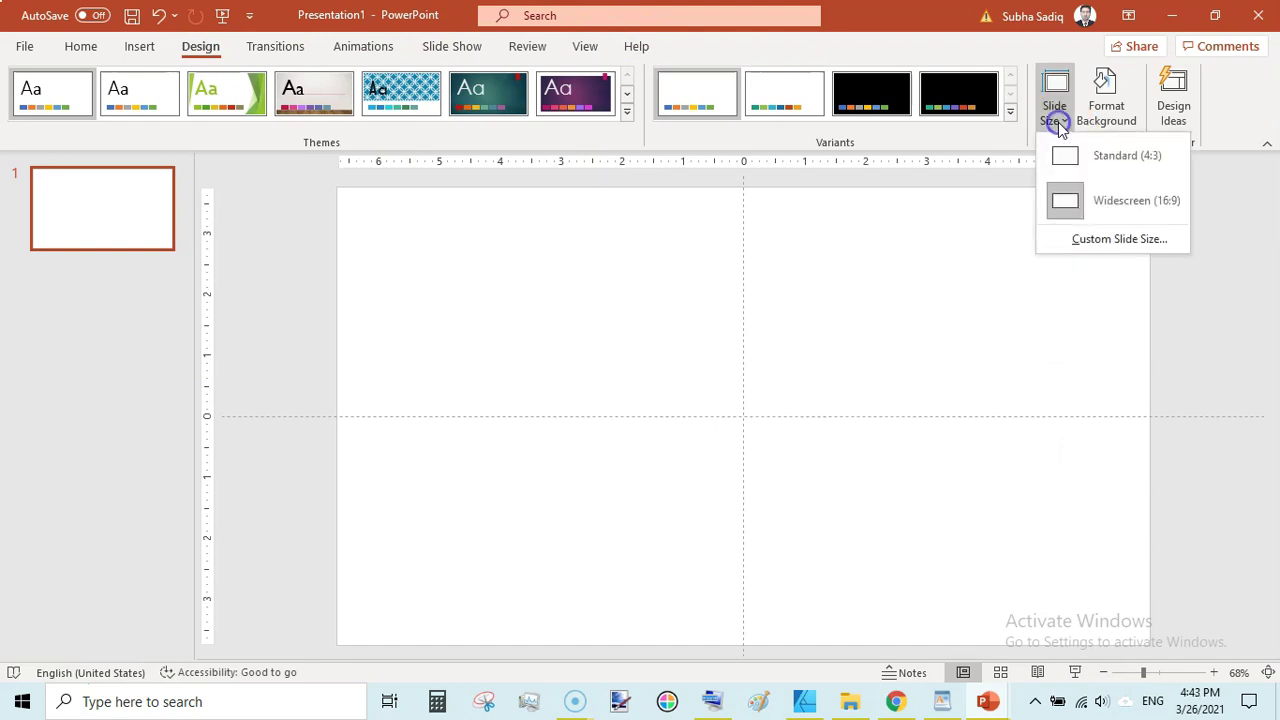
{"action": "left_click", "coordinate": [1088, 241]}
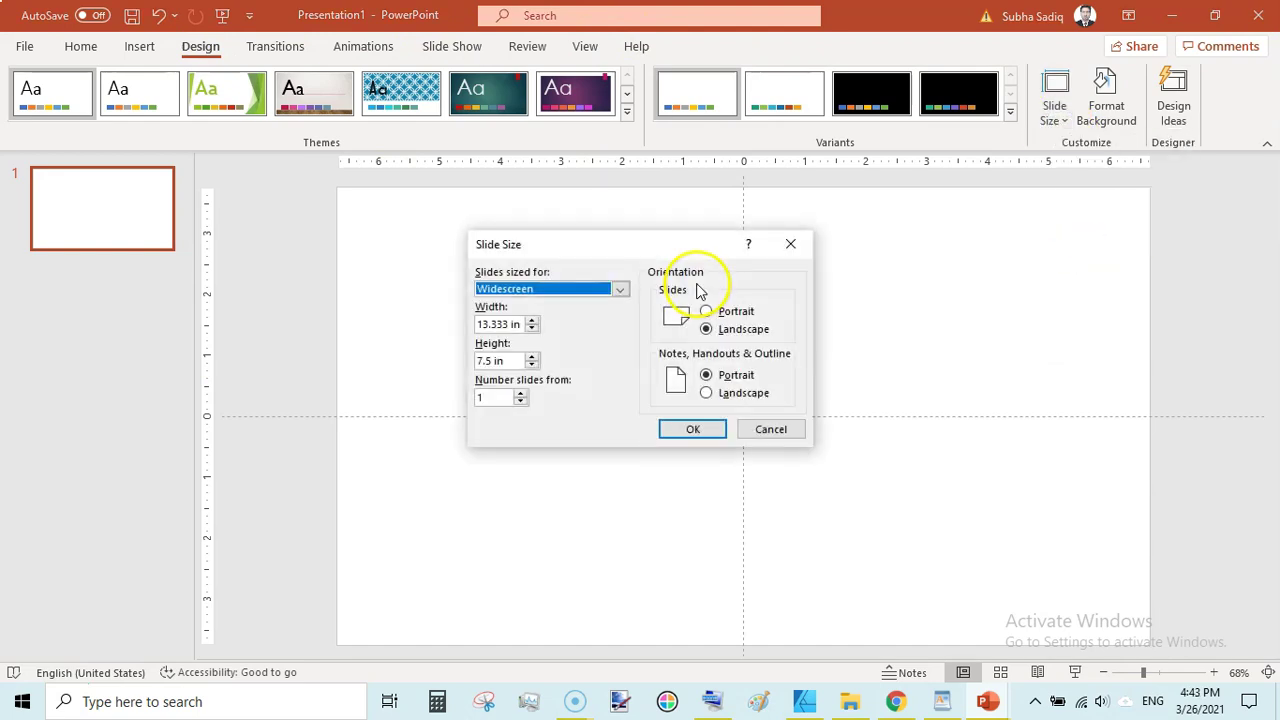
{"action": "double_click", "coordinate": [510, 323]}
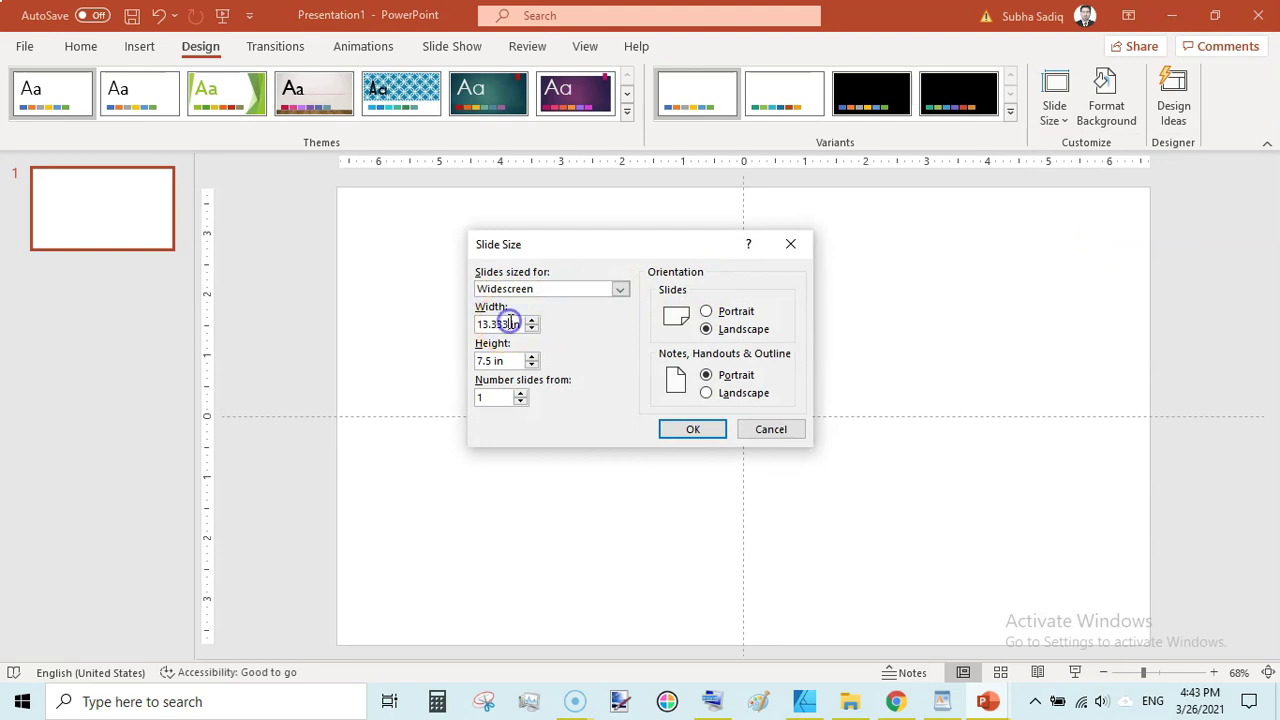
{"action": "type", "text": "1"}
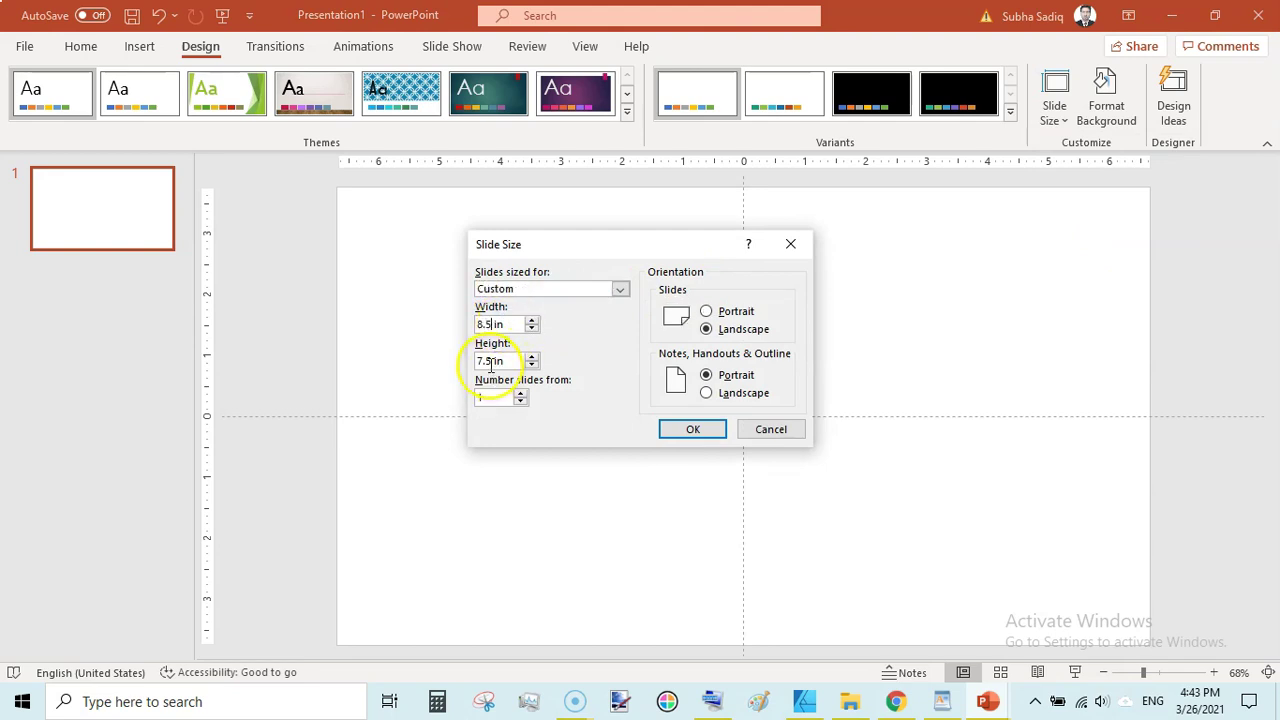
{"action": "key", "text": "BackSpace"}
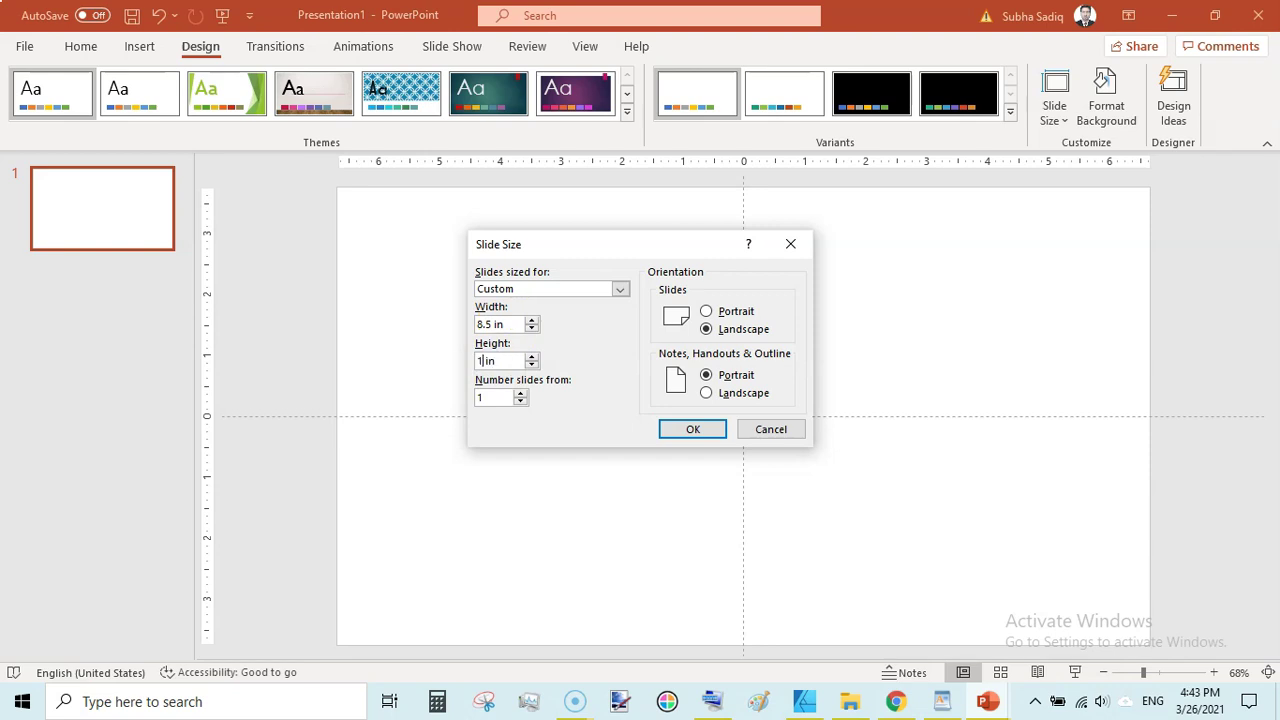
{"action": "left_click", "coordinate": [662, 429]}
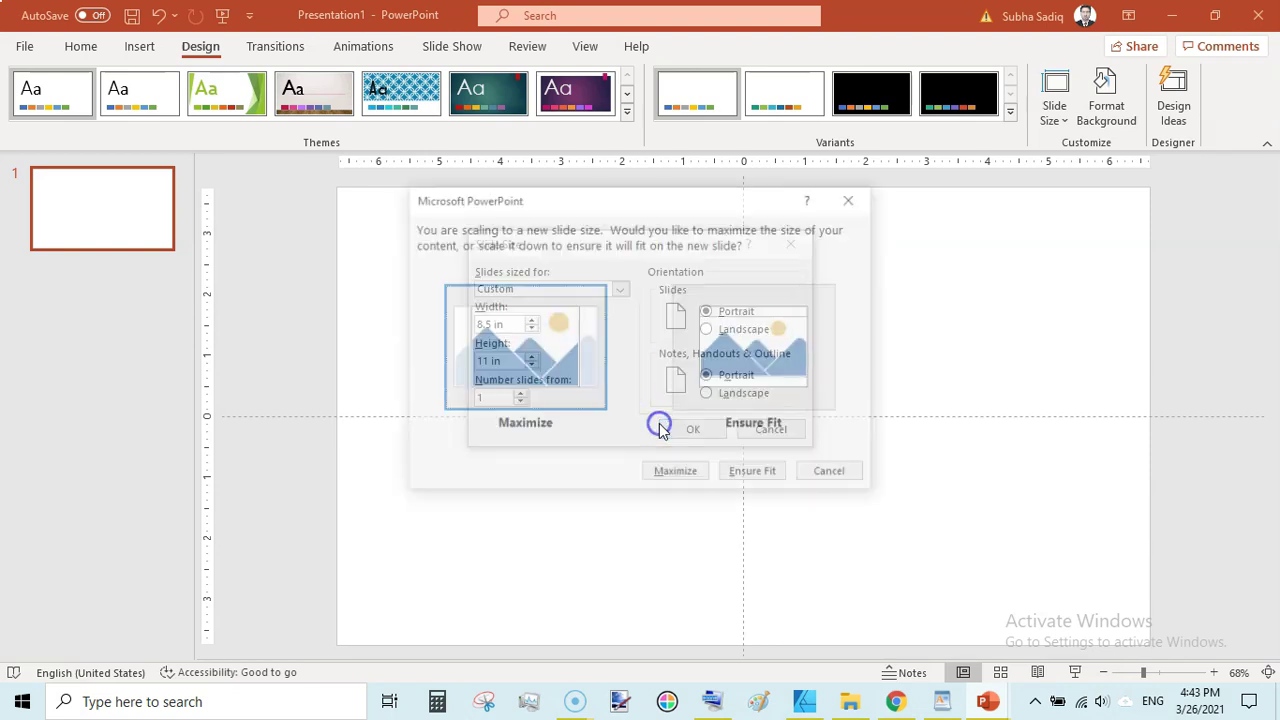
{"action": "left_click", "coordinate": [751, 472]}
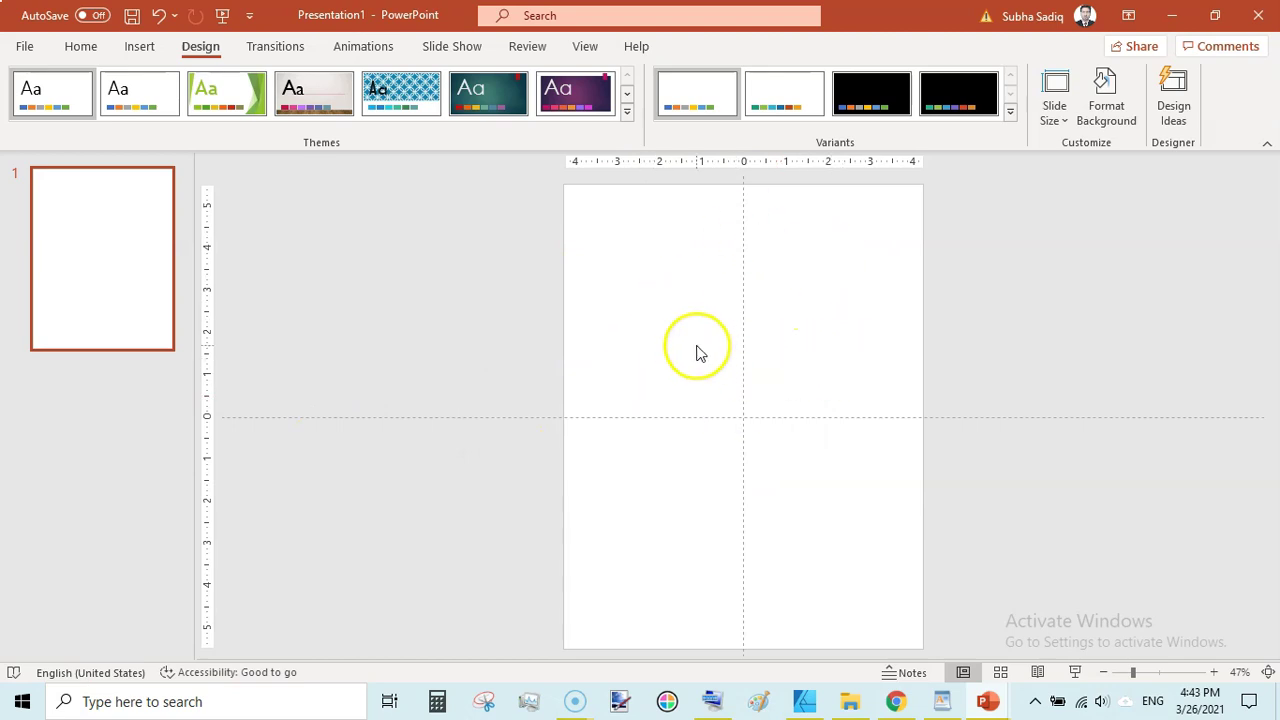
Step: Open the slide master and delete all placeholders from the title slide layout
{"action": "left_click", "coordinate": [585, 50]}
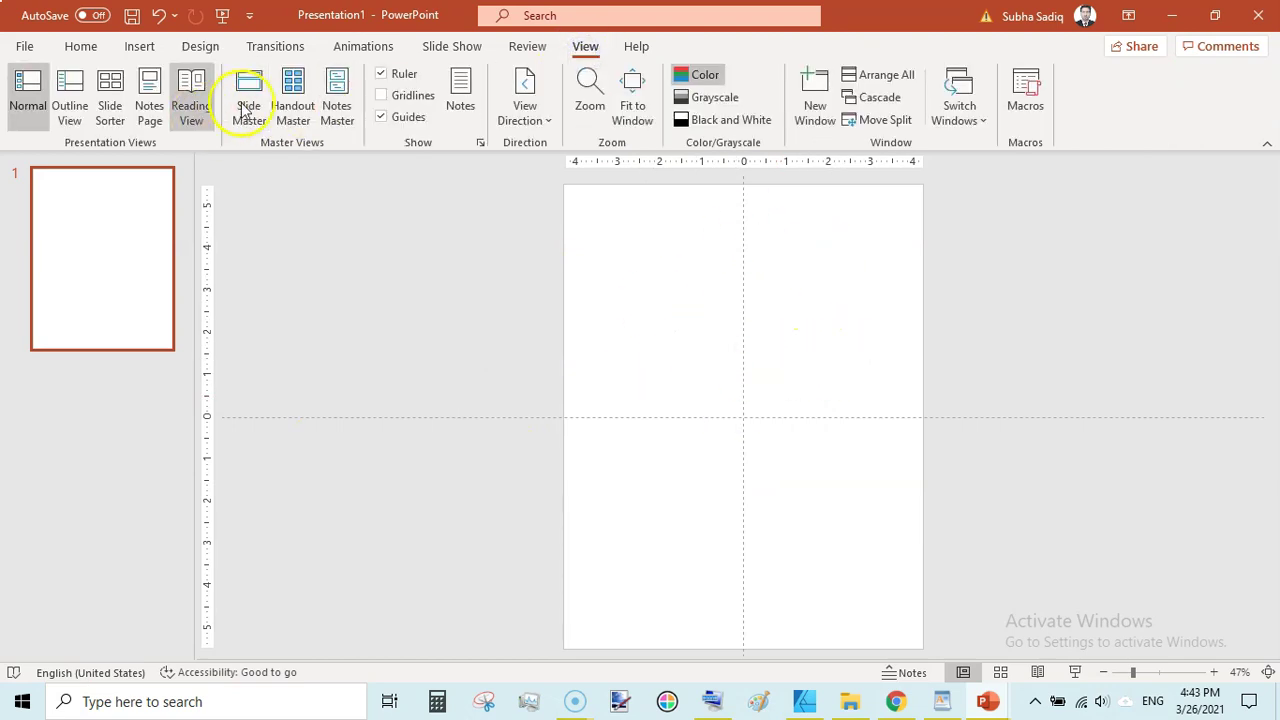
{"action": "left_click", "coordinate": [245, 105]}
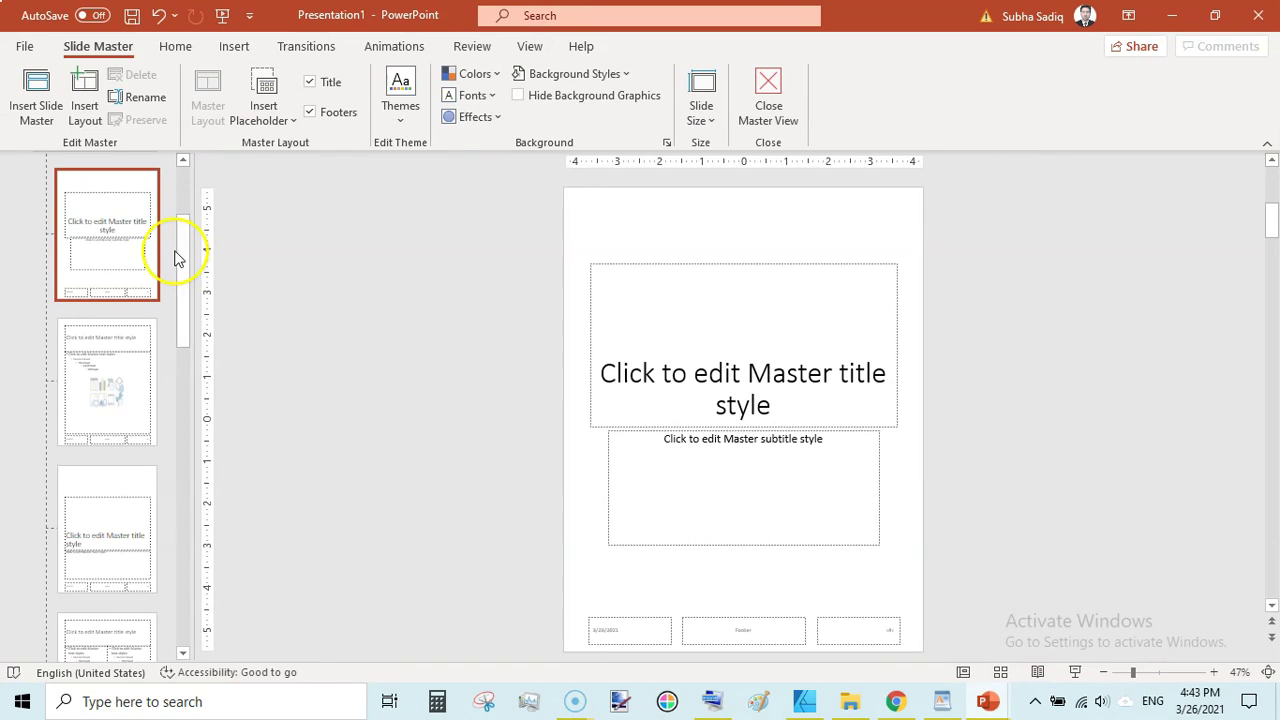
{"action": "left_click_drag", "start_coordinate": [177, 249], "coordinate": [181, 193]}
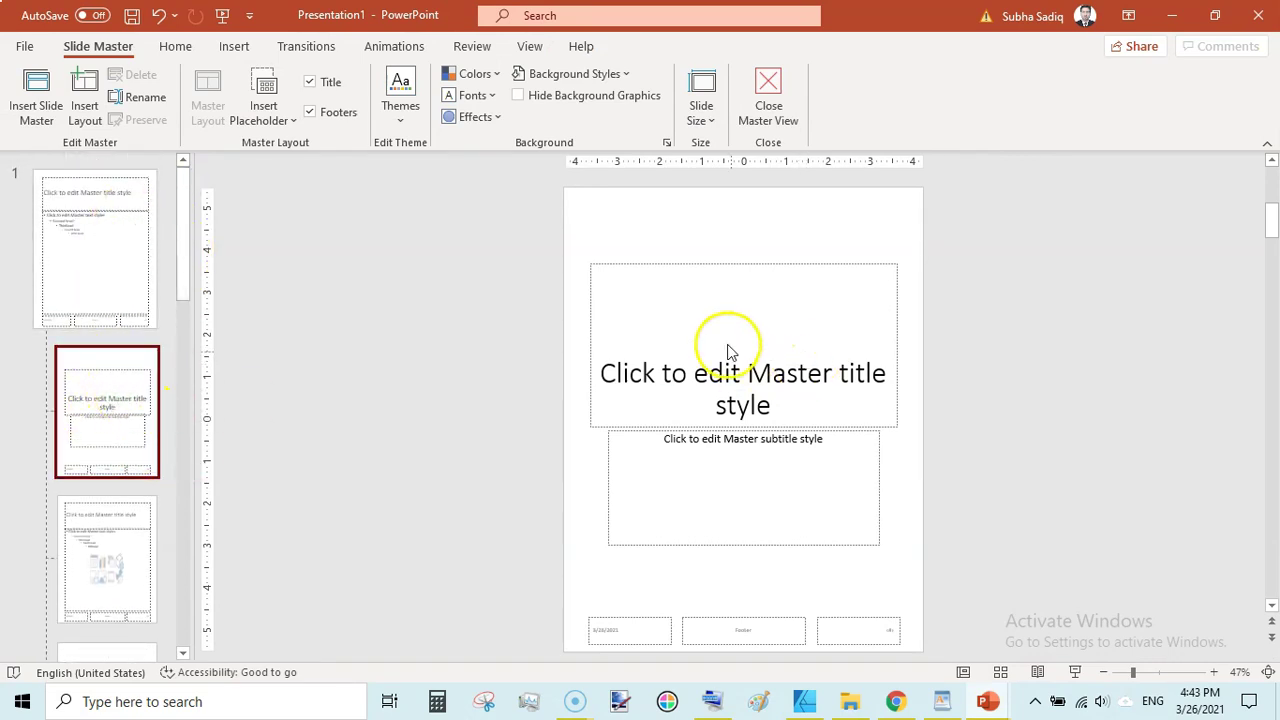
{"action": "left_click", "coordinate": [780, 234]}
{"action": "left_click", "coordinate": [817, 232]}
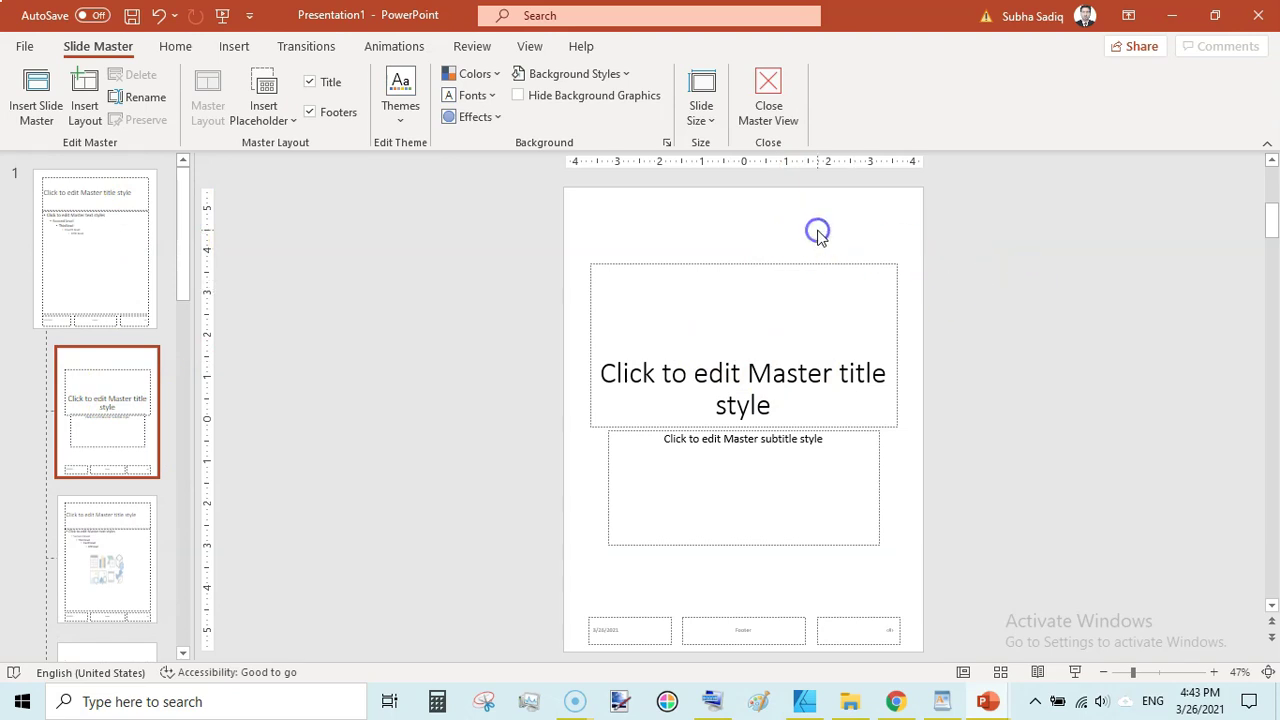
{"action": "key", "text": "ctrl+a"}
{"action": "key", "text": "Delete"}
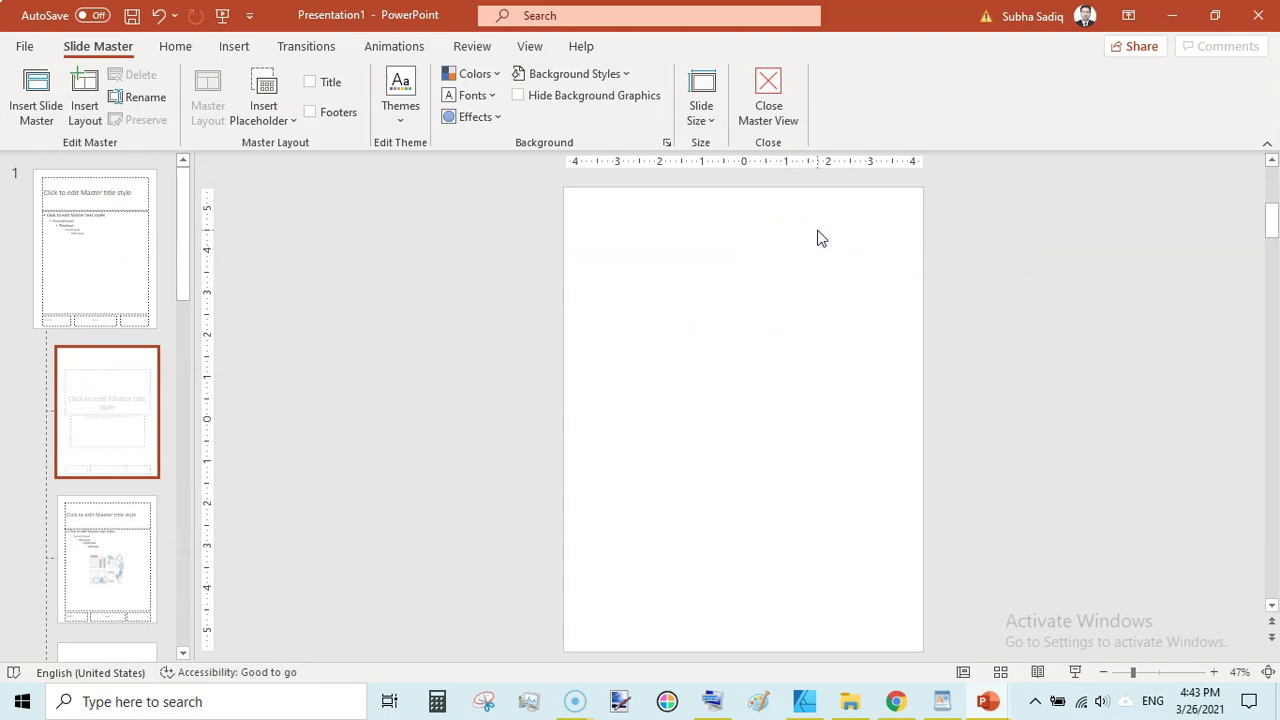
{"action": "left_click", "coordinate": [403, 322]}
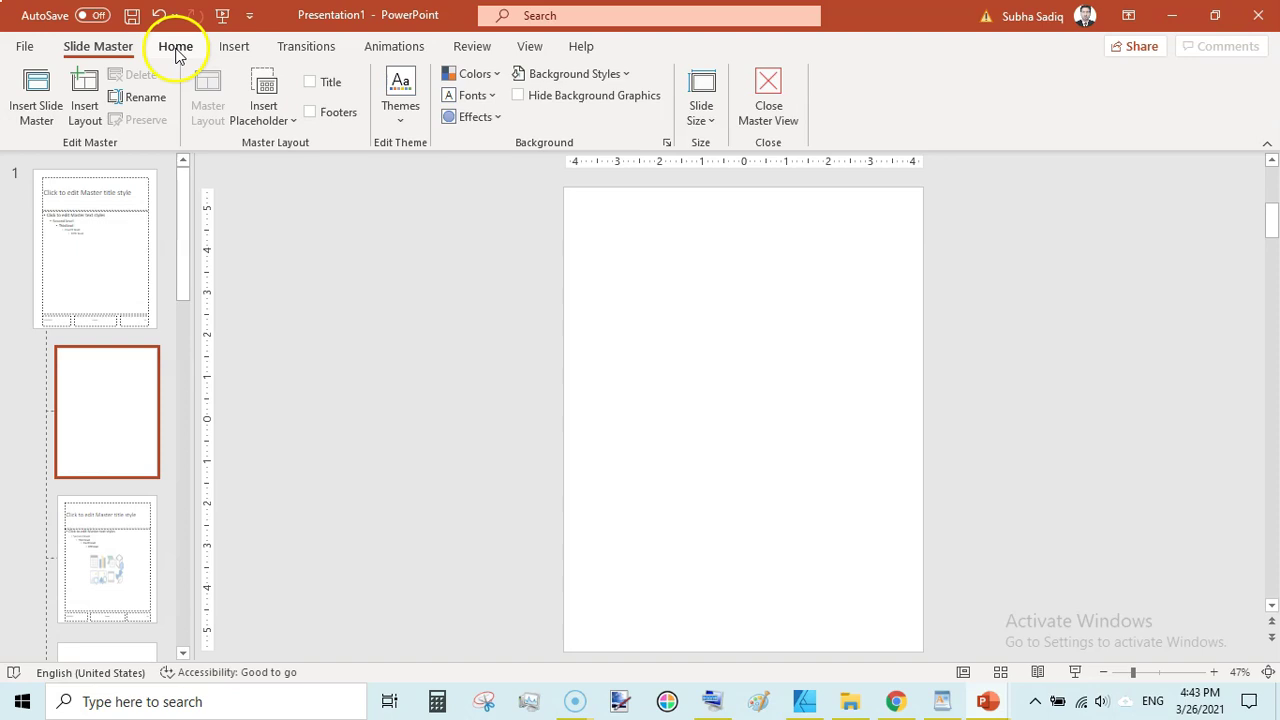
Step: Draw a straight horizontal line about 7.04 in long near the top of the blank layout page
{"action": "left_click", "coordinate": [274, 66]}
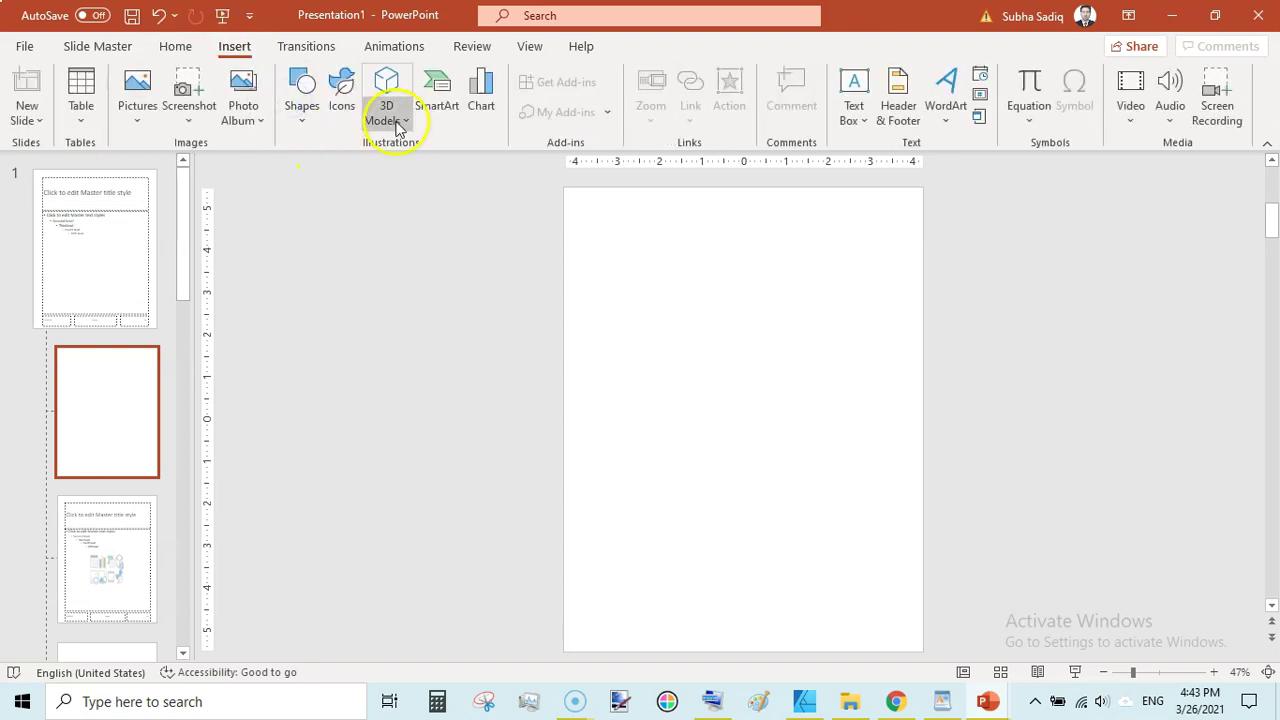
{"action": "left_click", "coordinate": [304, 122]}
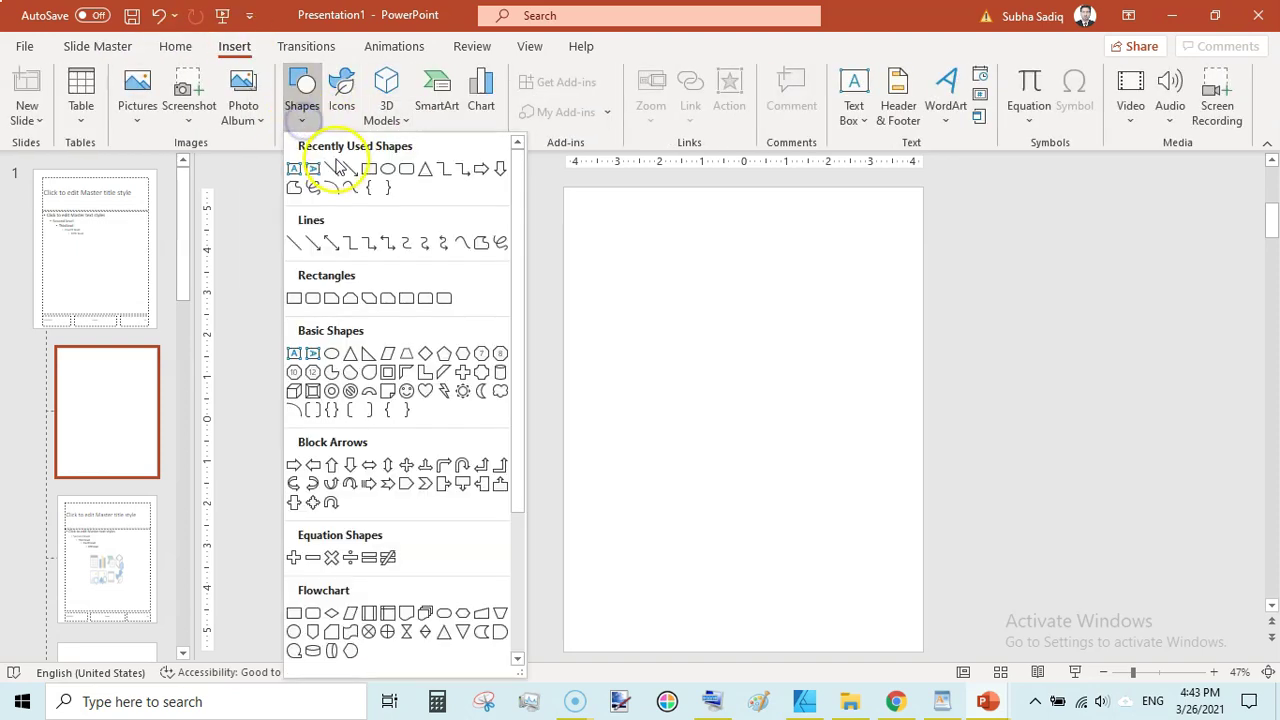
{"action": "left_click", "coordinate": [334, 170]}
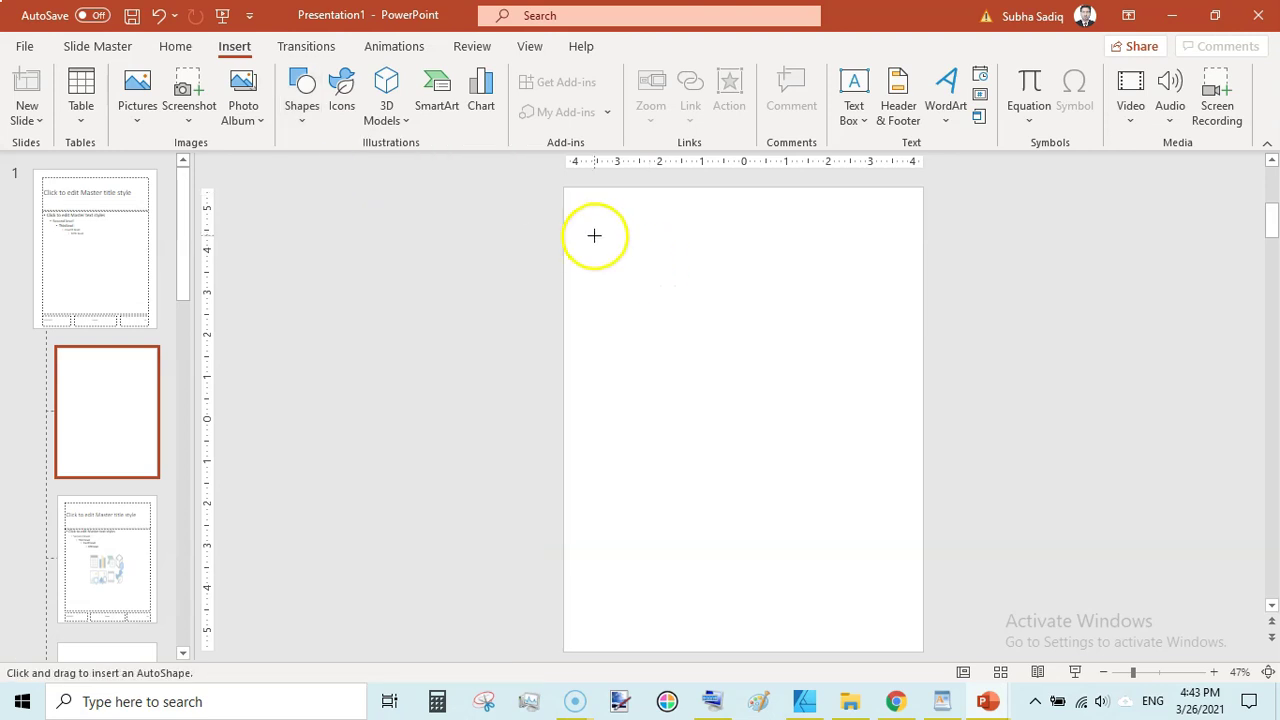
{"action": "mouse_move", "coordinate": [592, 235]}
{"action": "left_mouse_down"}
{"action": "mouse_move", "coordinate": [771, 246]}
{"action": "mouse_move", "coordinate": [889, 235]}
{"action": "left_mouse_up"}
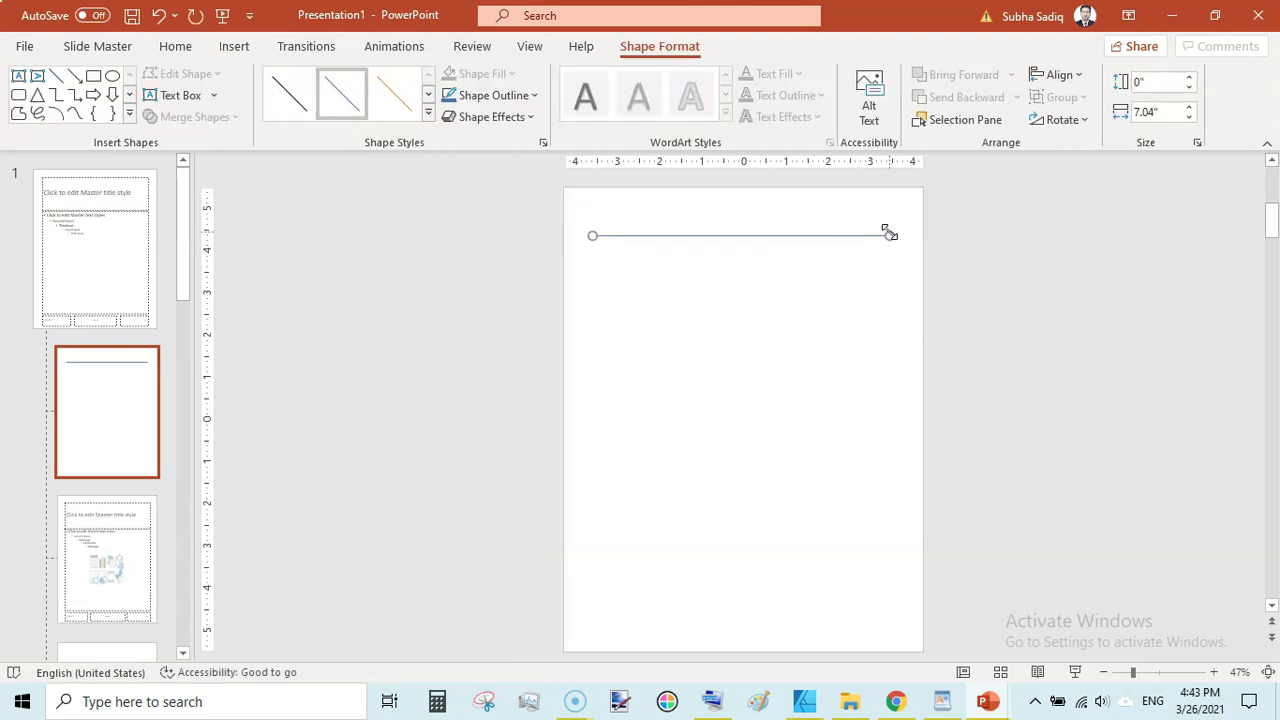
Step: Set the horizontal line's width to 7.5 in and keep the line selected
{"action": "left_click", "coordinate": [1171, 116]}
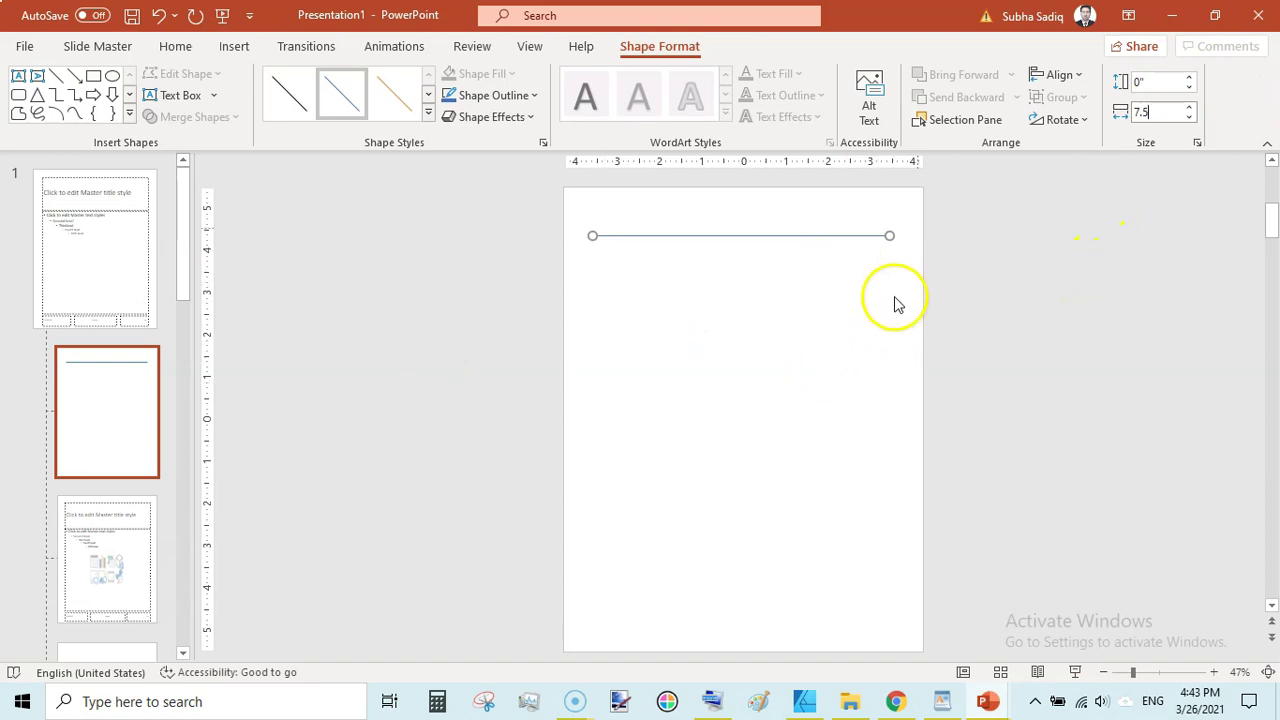
{"action": "left_click", "coordinate": [1032, 330]}
{"action": "left_click", "coordinate": [750, 238]}
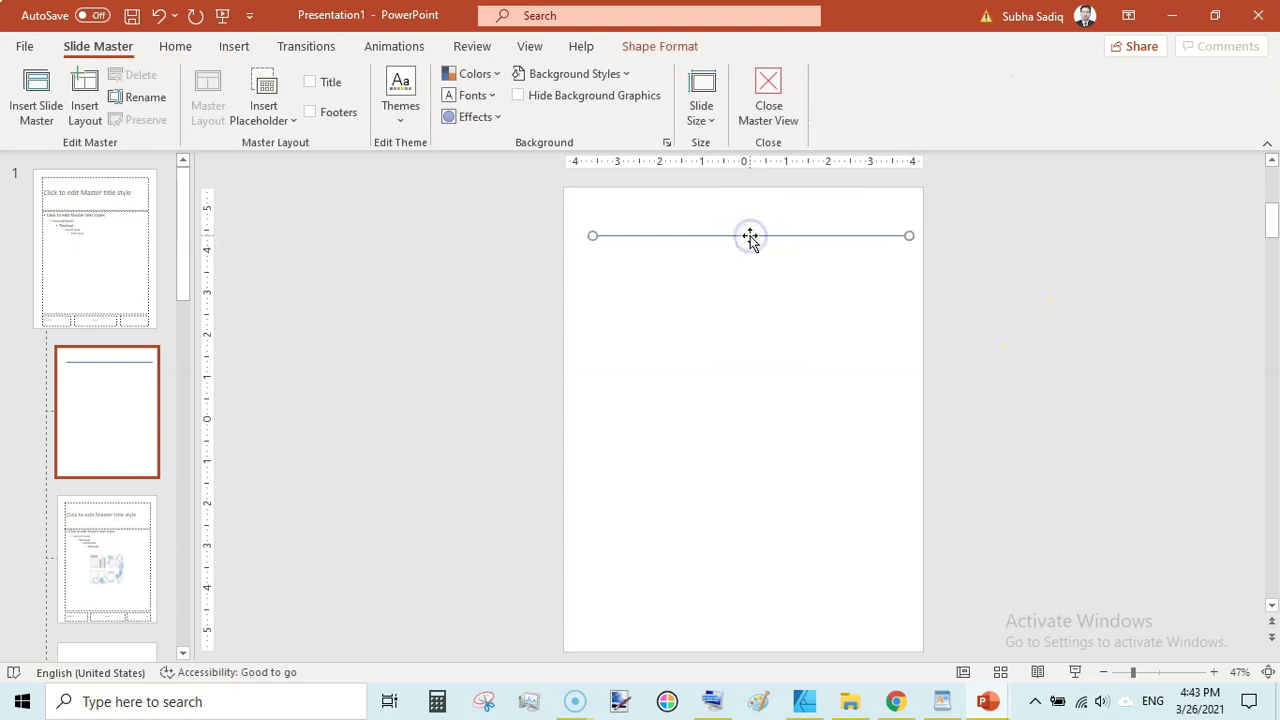
Step: Change the horizontal line's outline to dark gray (the darkest white shade) and center it horizontally on the page
{"action": "left_click", "coordinate": [672, 47]}
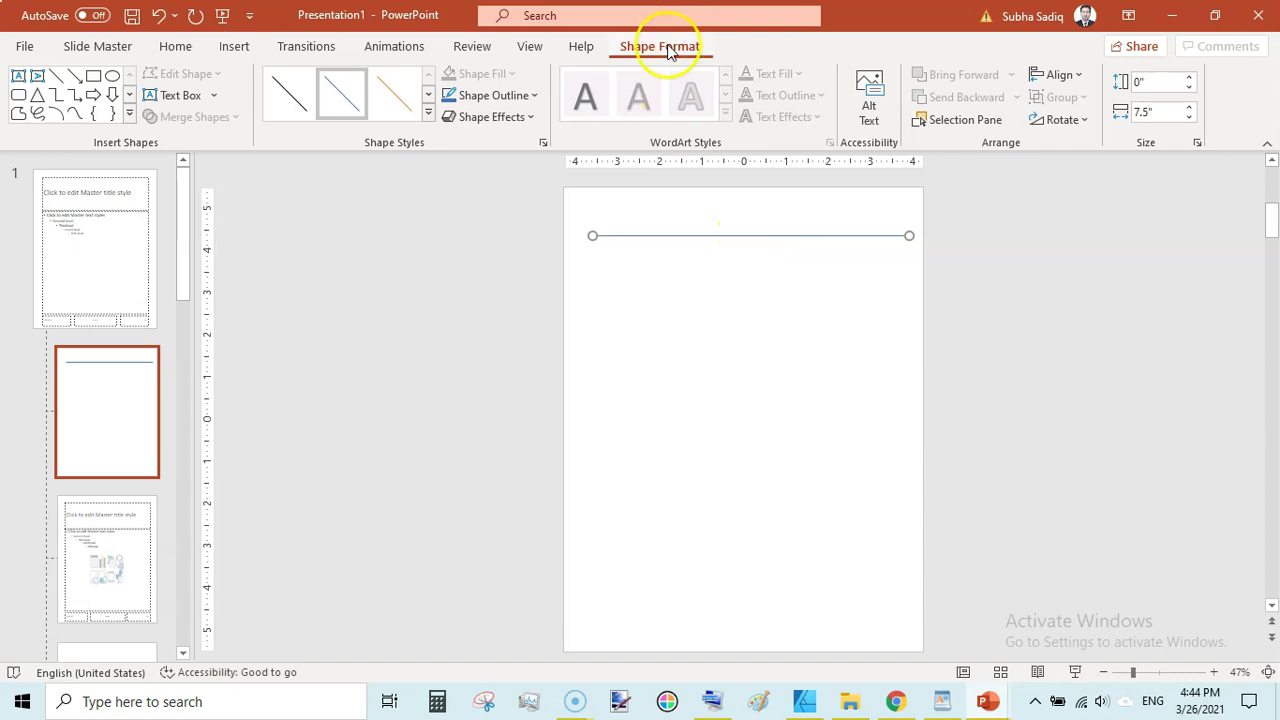
{"action": "left_click", "coordinate": [534, 95]}
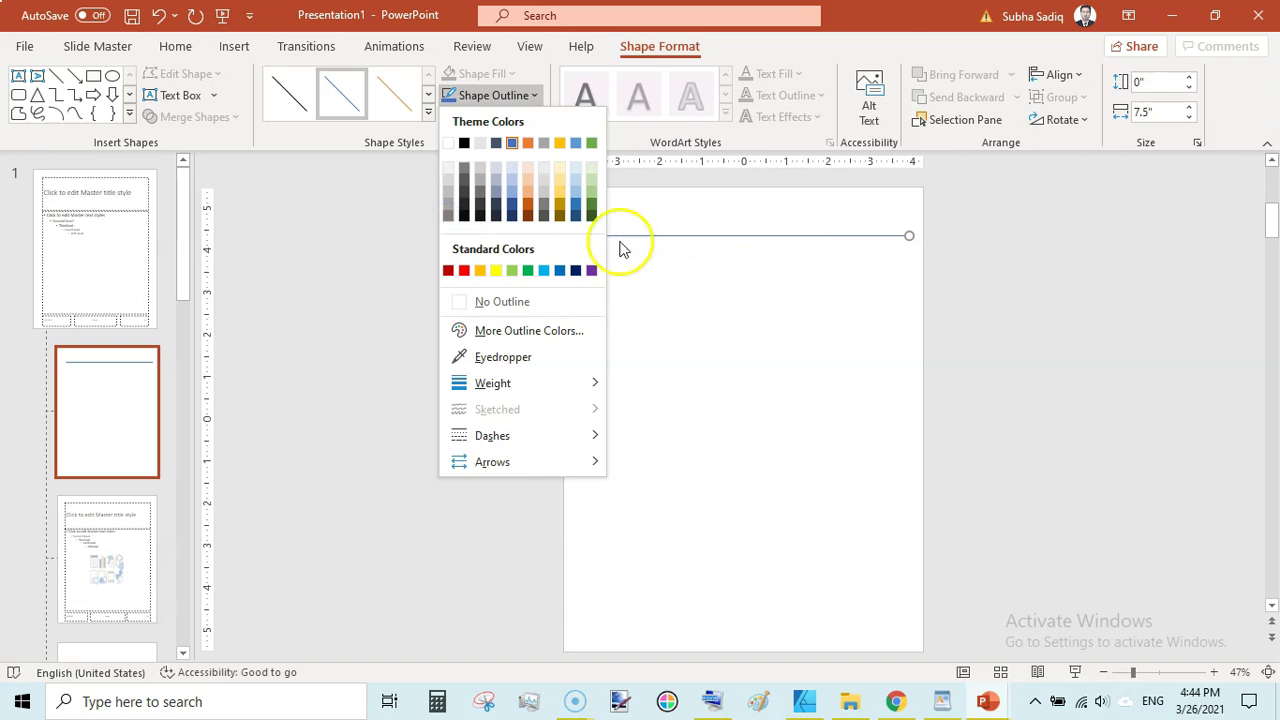
{"action": "left_click", "coordinate": [449, 217]}
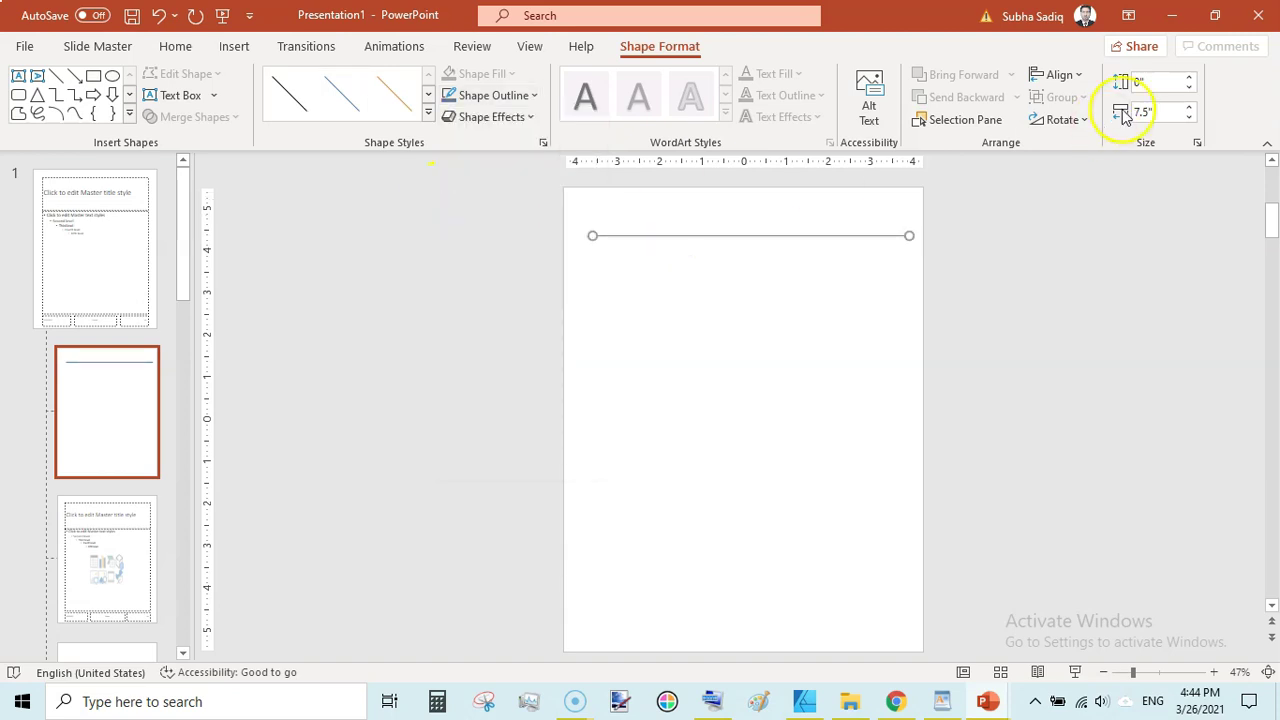
{"action": "left_click", "coordinate": [1081, 78]}
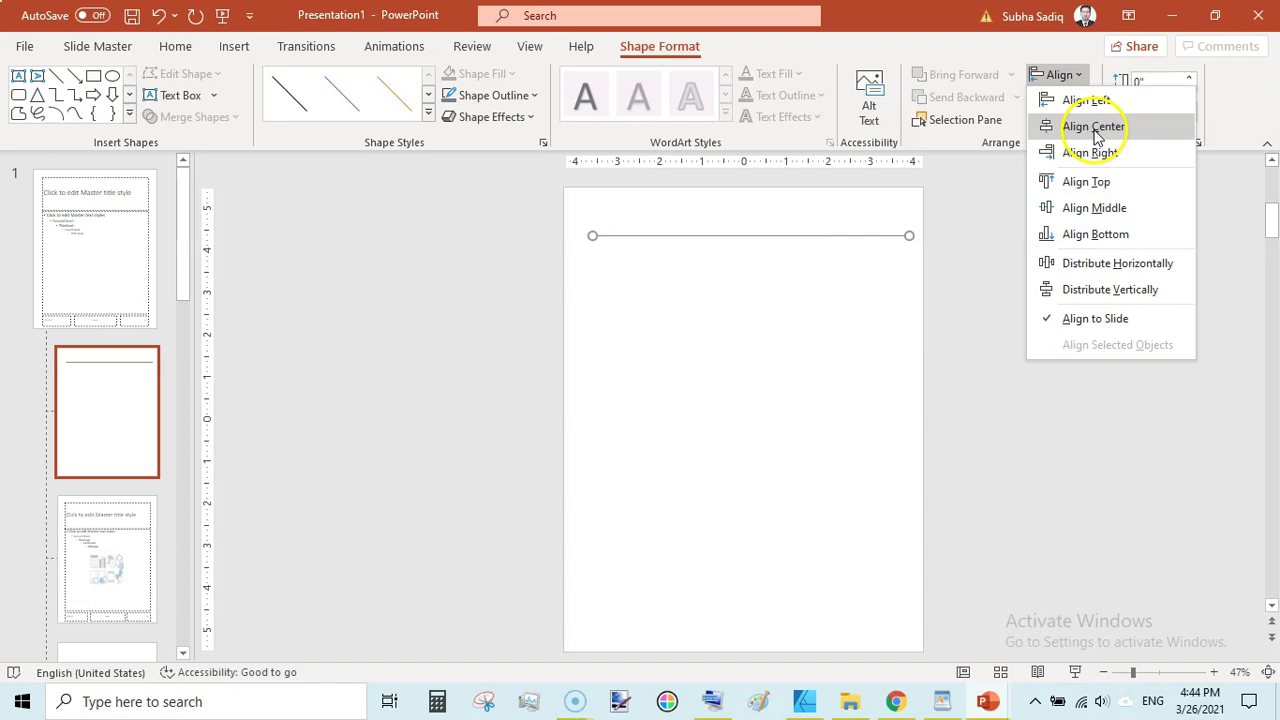
{"action": "left_click", "coordinate": [1095, 127]}
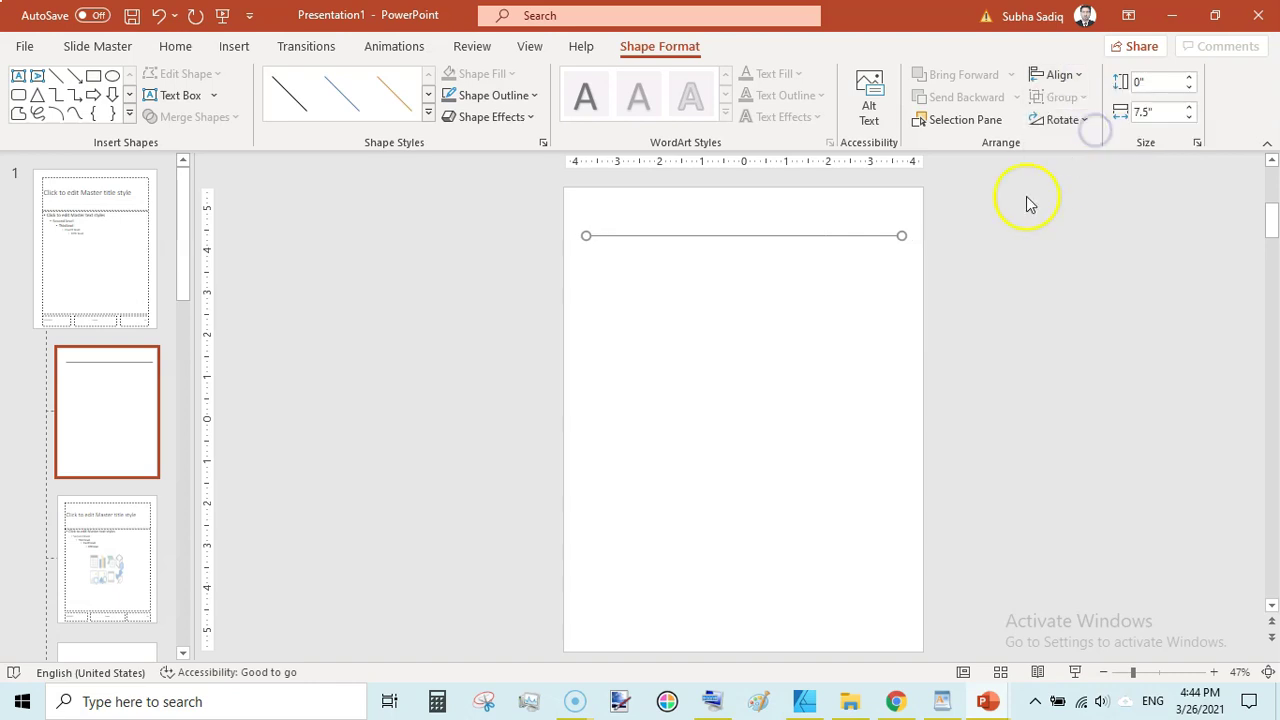
Step: Duplicate the line down the page at an even spacing of about 0.4 in until 24 lines fill the page
{"action": "left_click", "coordinate": [769, 235]}
{"action": "key", "text": "ctrl+d"}
{"action": "left_click_drag", "start_coordinate": [765, 247], "coordinate": [758, 254]}
{"action": "key", "text": "ctrl+d"}
{"action": "key", "text": "ctrl+d"}
{"action": "key", "text": "ctrl+d"}
{"action": "key", "text": "ctrl+d"}
{"action": "key", "text": "ctrl+d"}
{"action": "key", "text": "ctrl+d"}
{"action": "key", "text": "ctrl+d"}
{"action": "key", "text": "ctrl+d"}
{"action": "key", "text": "ctrl+d"}
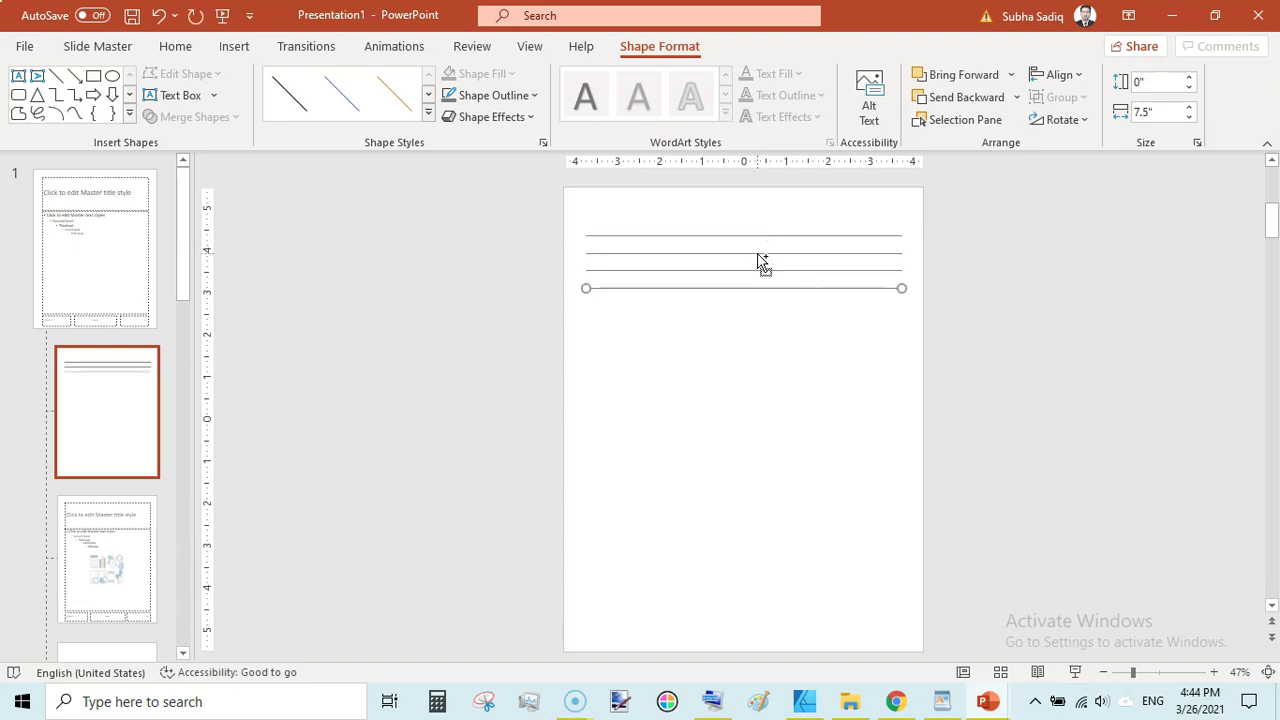
{"action": "key", "text": "ctrl+d"}
{"action": "key", "text": "ctrl+d"}
{"action": "key", "text": "ctrl+d"}
{"action": "key", "text": "ctrl+d"}
{"action": "key", "text": "ctrl+d"}
{"action": "key", "text": "ctrl+d"}
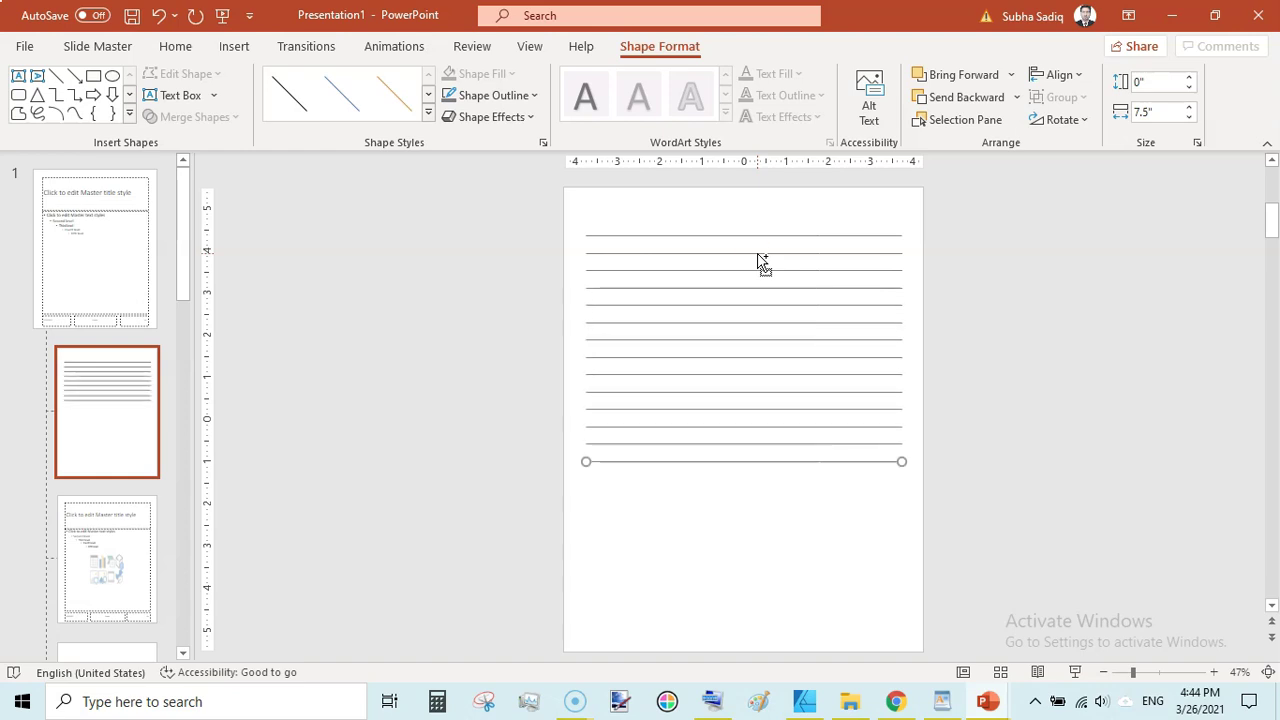
{"action": "key", "text": "ctrl+d"}
{"action": "key", "text": "ctrl+d"}
{"action": "key", "text": "ctrl+d"}
{"action": "key", "text": "ctrl+d"}
{"action": "key", "text": "ctrl+d"}
{"action": "key", "text": "ctrl+d"}
{"action": "key", "text": "ctrl+d"}
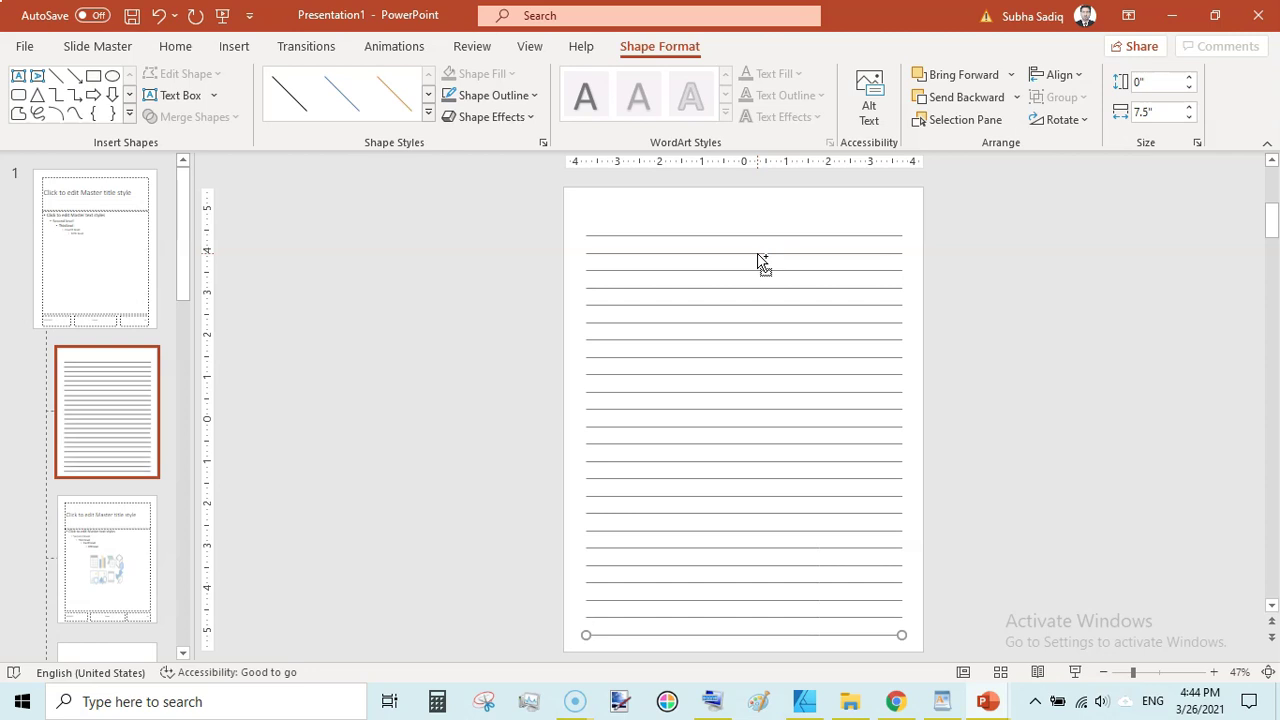
Step: Select all the lines on the layout, center them horizontally on the page and group them
{"action": "left_click", "coordinate": [1120, 357]}
{"action": "left_click_drag", "start_coordinate": [535, 220], "coordinate": [963, 660]}
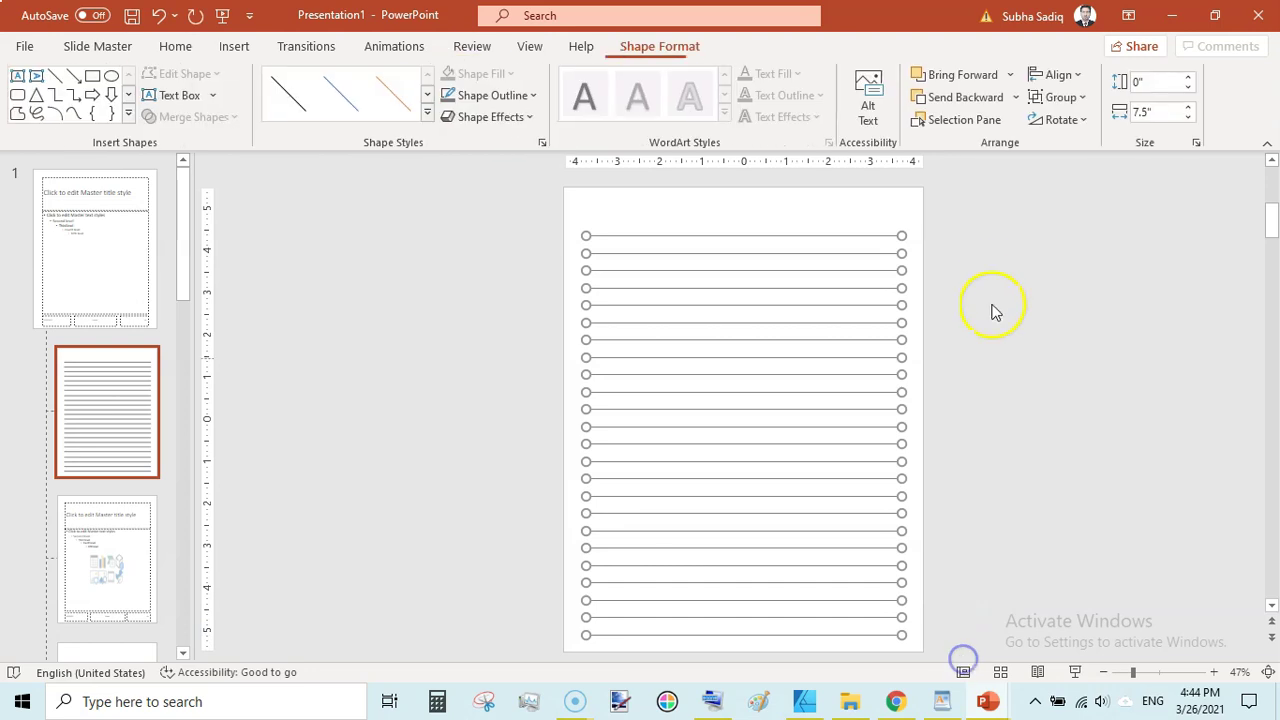
{"action": "left_click", "coordinate": [1078, 76]}
{"action": "left_click", "coordinate": [1094, 126]}
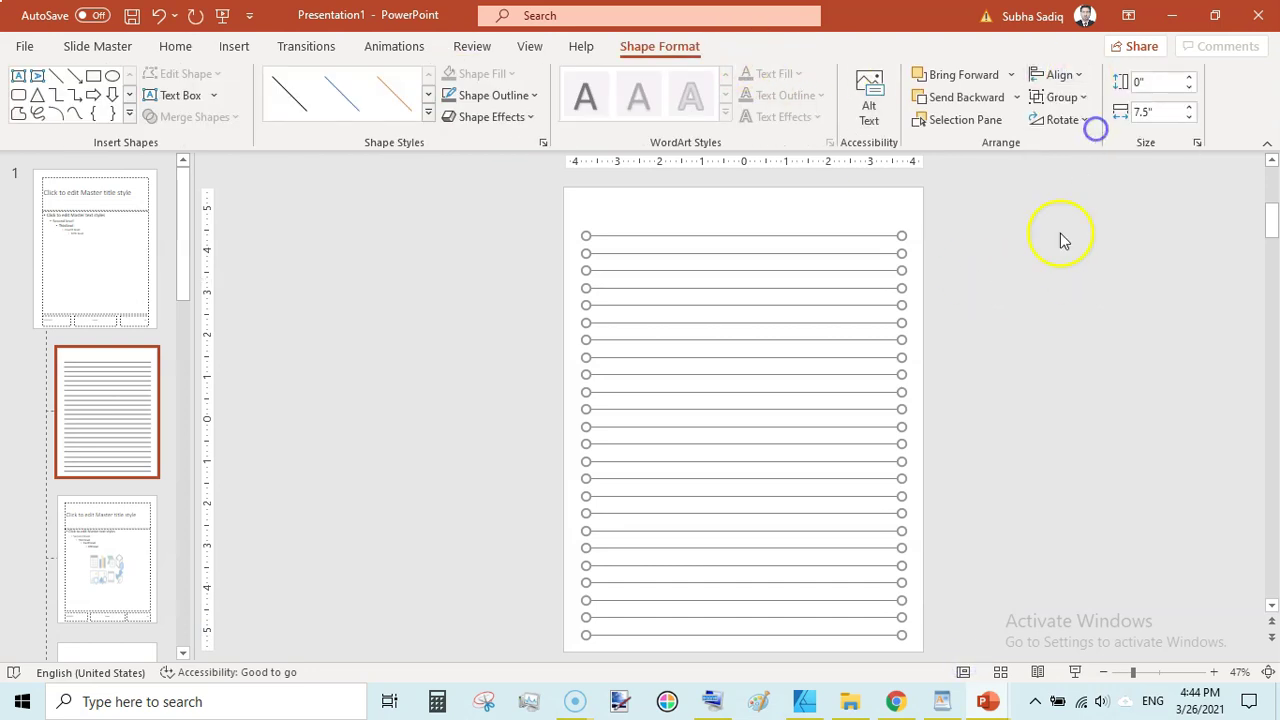
{"action": "key", "text": "ctrl+g"}
{"action": "left_click", "coordinate": [1050, 287]}
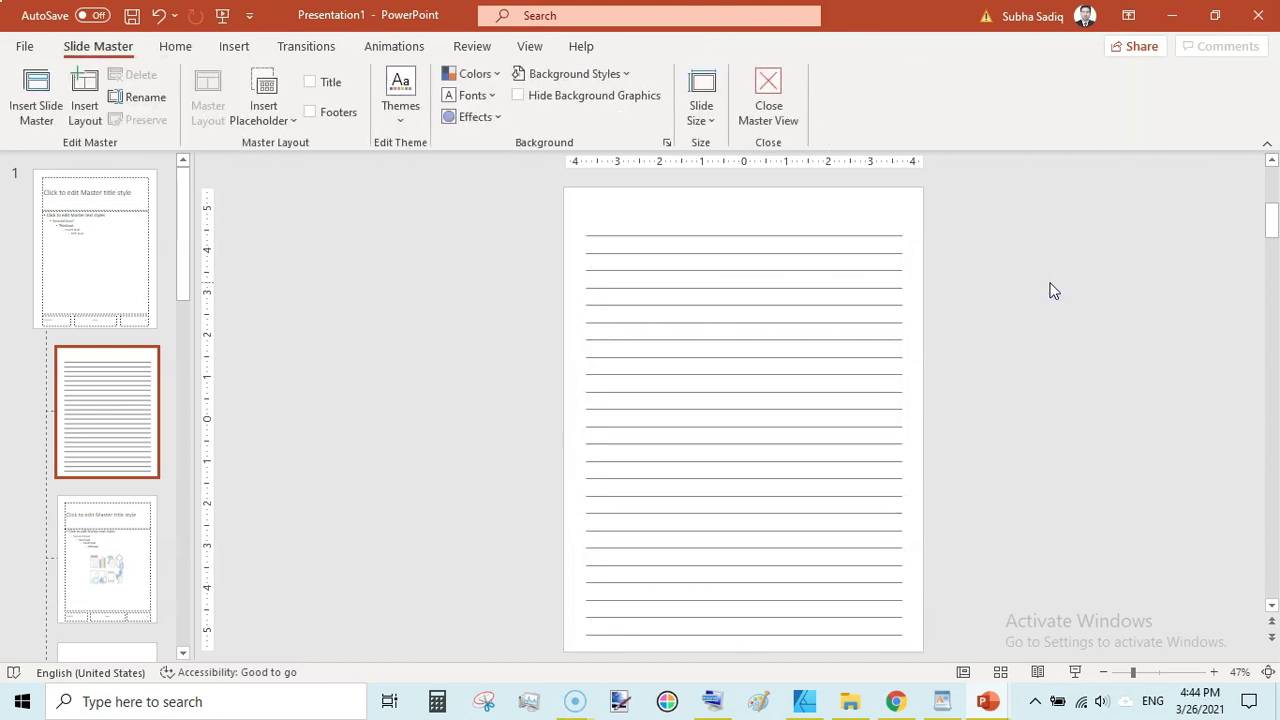
Step: Close the master view and duplicate the lined slide until the presentation has 60 pages
{"action": "left_click", "coordinate": [766, 116]}
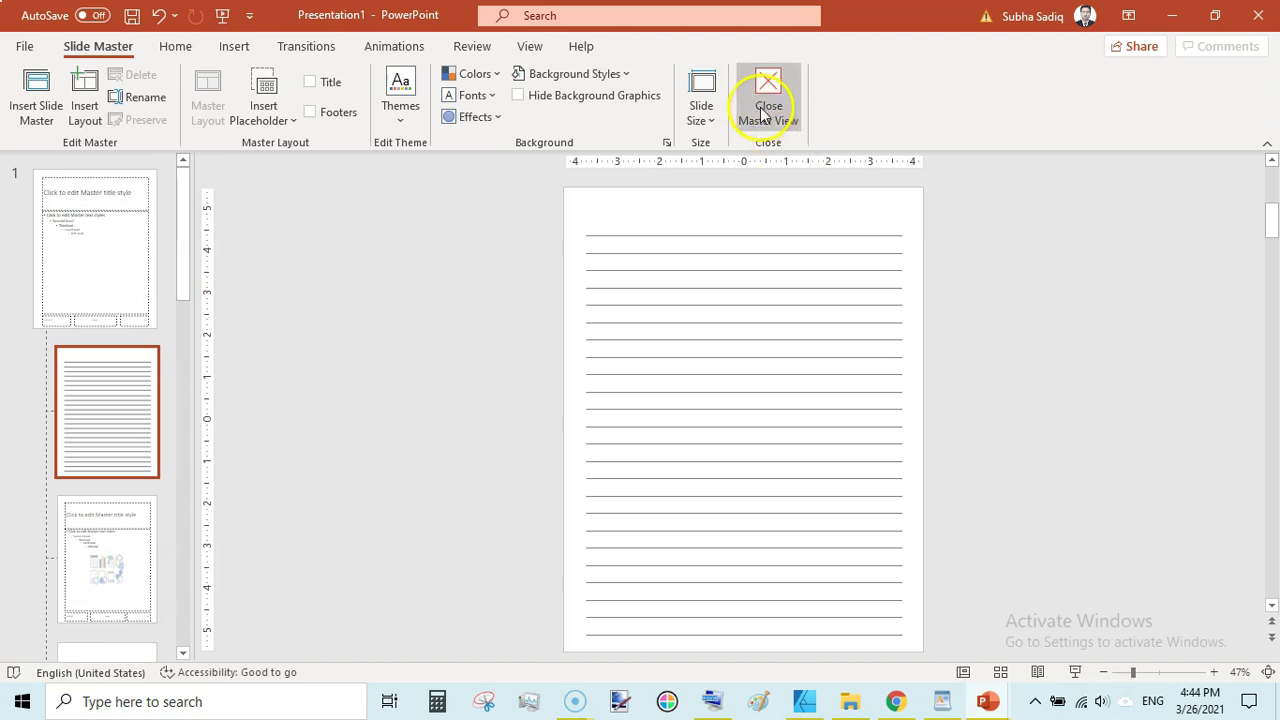
{"action": "left_click", "coordinate": [766, 116]}
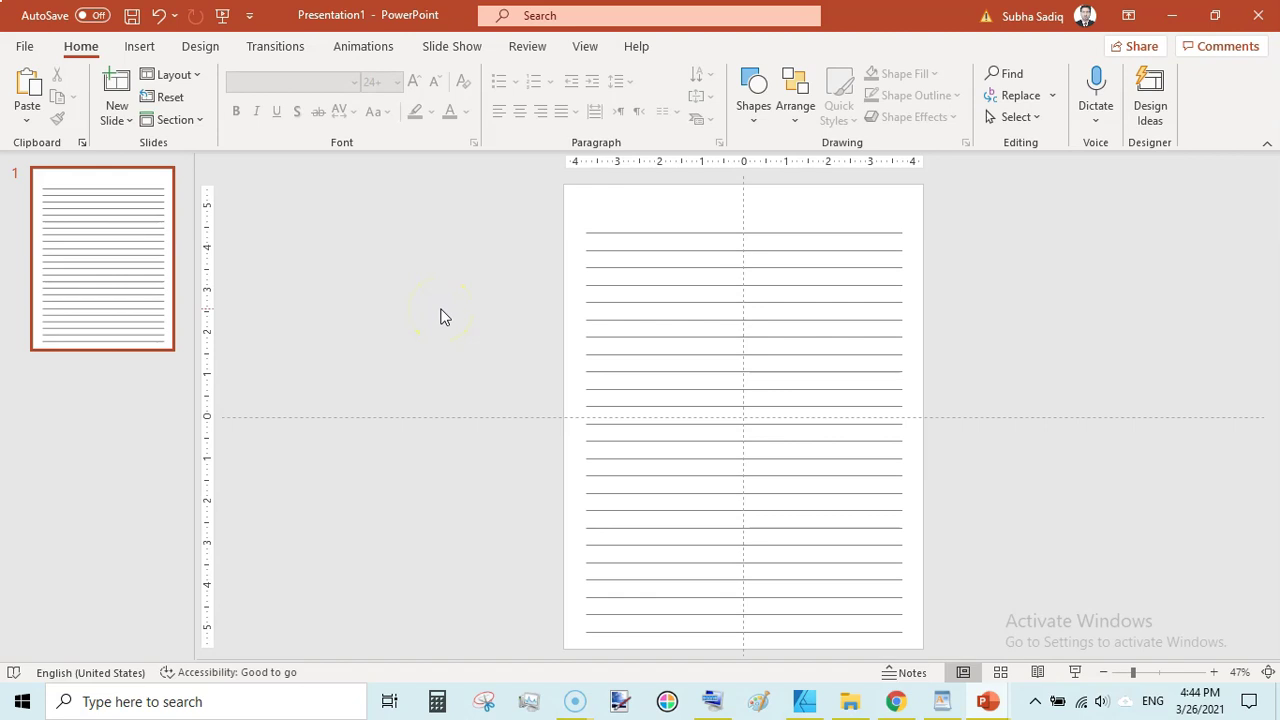
{"action": "left_click", "coordinate": [141, 297]}
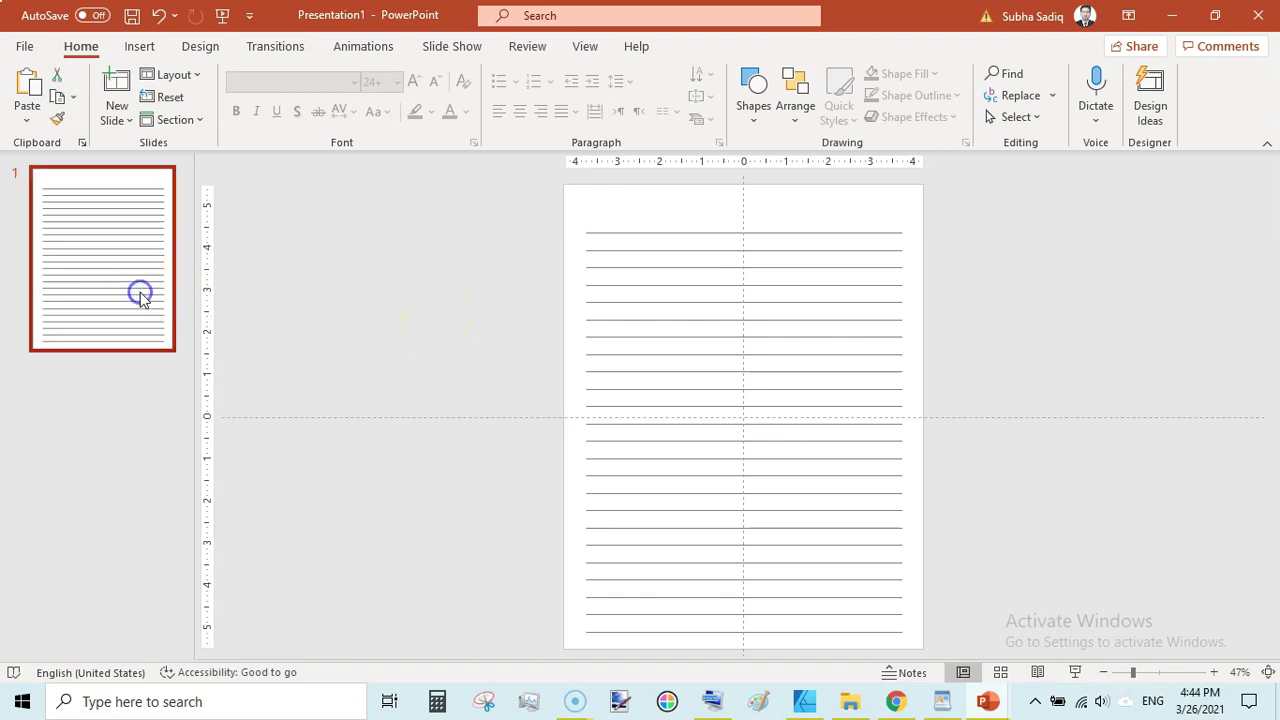
{"action": "key", "text": "ctrl+d"}
{"action": "key", "text": "ctrl+d"}
{"action": "key", "text": "ctrl+d"}
{"action": "key", "text": "ctrl+d"}
{"action": "key", "text": "ctrl+d"}
{"action": "key", "text": "ctrl+d"}
{"action": "key", "text": "ctrl+d"}
{"action": "key", "text": "ctrl+d"}
{"action": "key", "text": "ctrl+d"}
{"action": "key", "text": "ctrl+d"}
{"action": "key", "text": "ctrl+d"}
{"action": "key", "text": "ctrl+d"}
{"action": "key", "text": "ctrl+d"}
{"action": "key", "text": "ctrl+d"}
{"action": "key", "text": "ctrl+d"}
{"action": "key", "text": "ctrl+d"}
{"action": "key", "text": "ctrl+d"}
{"action": "key", "text": "ctrl+d"}
{"action": "key", "text": "ctrl+d"}
{"action": "key", "text": "ctrl+d"}
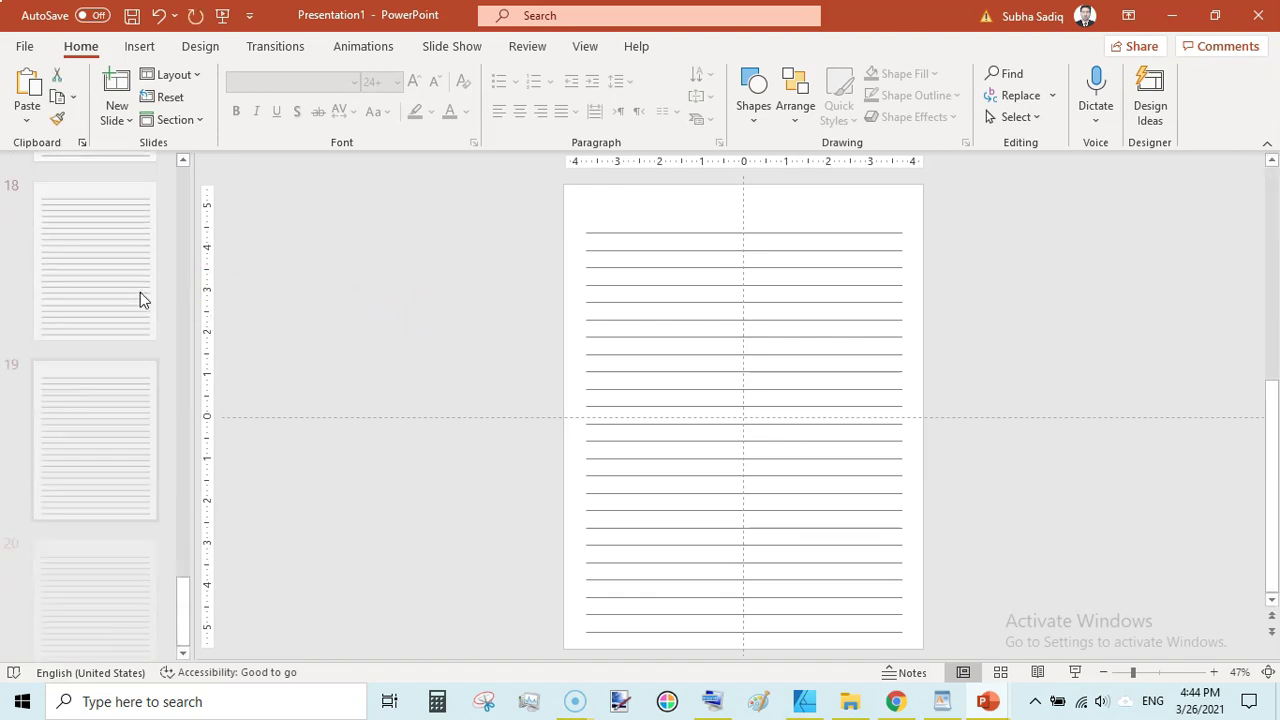
{"action": "key", "text": "ctrl+d"}
{"action": "key", "text": "ctrl+d"}
{"action": "key", "text": "ctrl+d"}
{"action": "key", "text": "ctrl+d"}
{"action": "key", "text": "ctrl+d"}
{"action": "key", "text": "ctrl+d"}
{"action": "key", "text": "ctrl+d"}
{"action": "key", "text": "ctrl+d"}
{"action": "key", "text": "ctrl+d"}
{"action": "key", "text": "ctrl+d"}
{"action": "key", "text": "ctrl+d"}
{"action": "key", "text": "ctrl+d"}
{"action": "key", "text": "ctrl+d"}
{"action": "key", "text": "ctrl+d"}
{"action": "key", "text": "ctrl+d"}
{"action": "key", "text": "ctrl+d"}
{"action": "key", "text": "ctrl+d"}
{"action": "key", "text": "ctrl+d"}
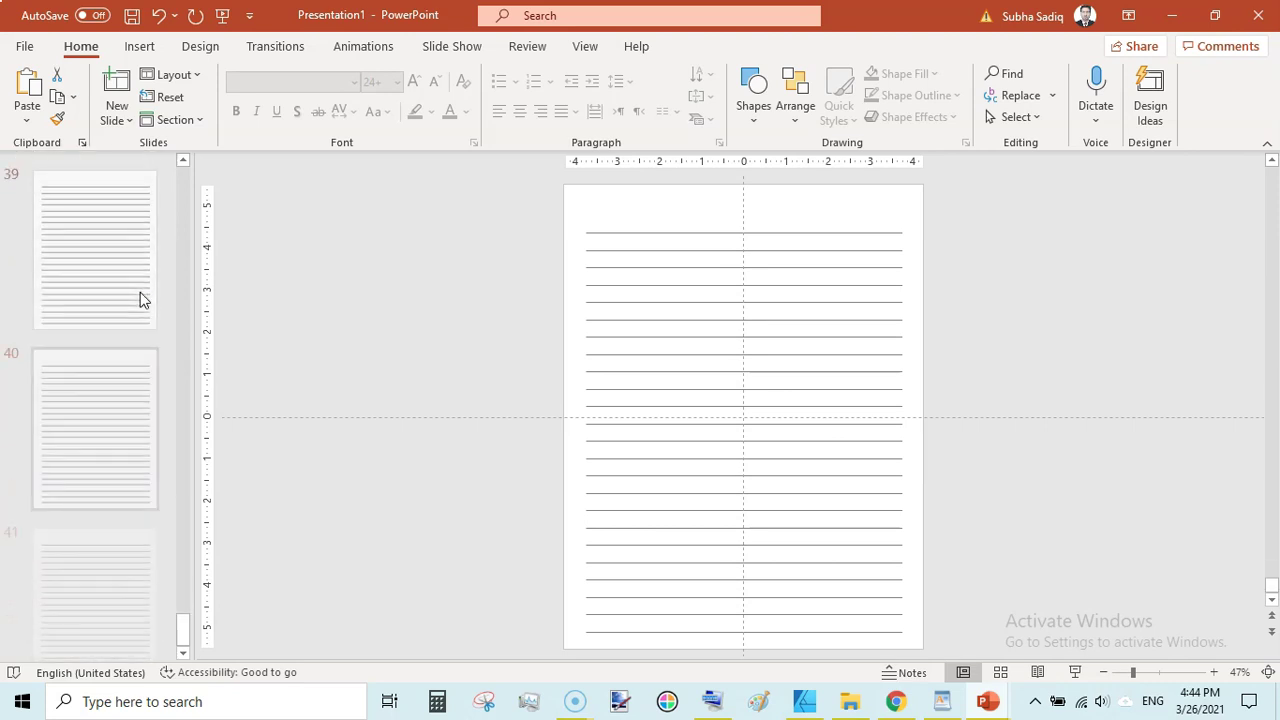
{"action": "key", "text": "ctrl+d"}
{"action": "key", "text": "ctrl+d"}
{"action": "key", "text": "ctrl+d"}
{"action": "key", "text": "ctrl+d"}
{"action": "key", "text": "ctrl+d"}
{"action": "key", "text": "ctrl+d"}
{"action": "key", "text": "ctrl+d"}
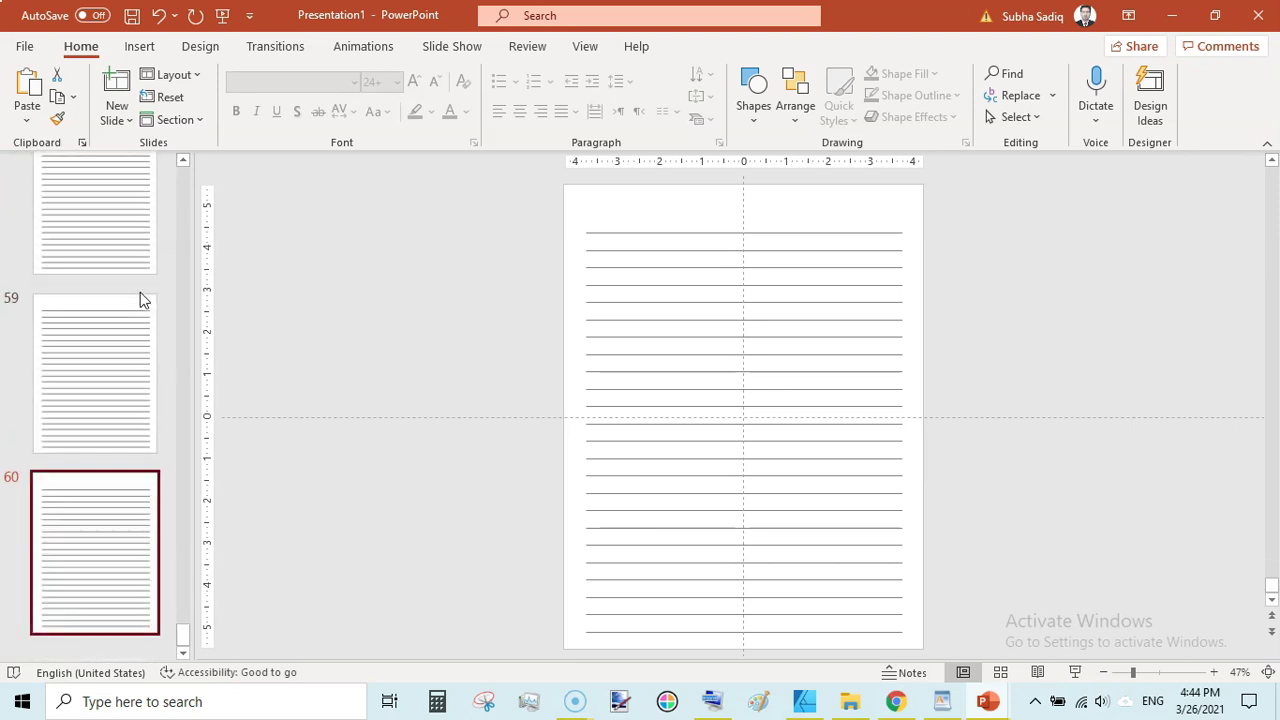
Step: Select all the slides and add a copy of the whole set after page 60
{"action": "key", "text": "ctrl+a"}
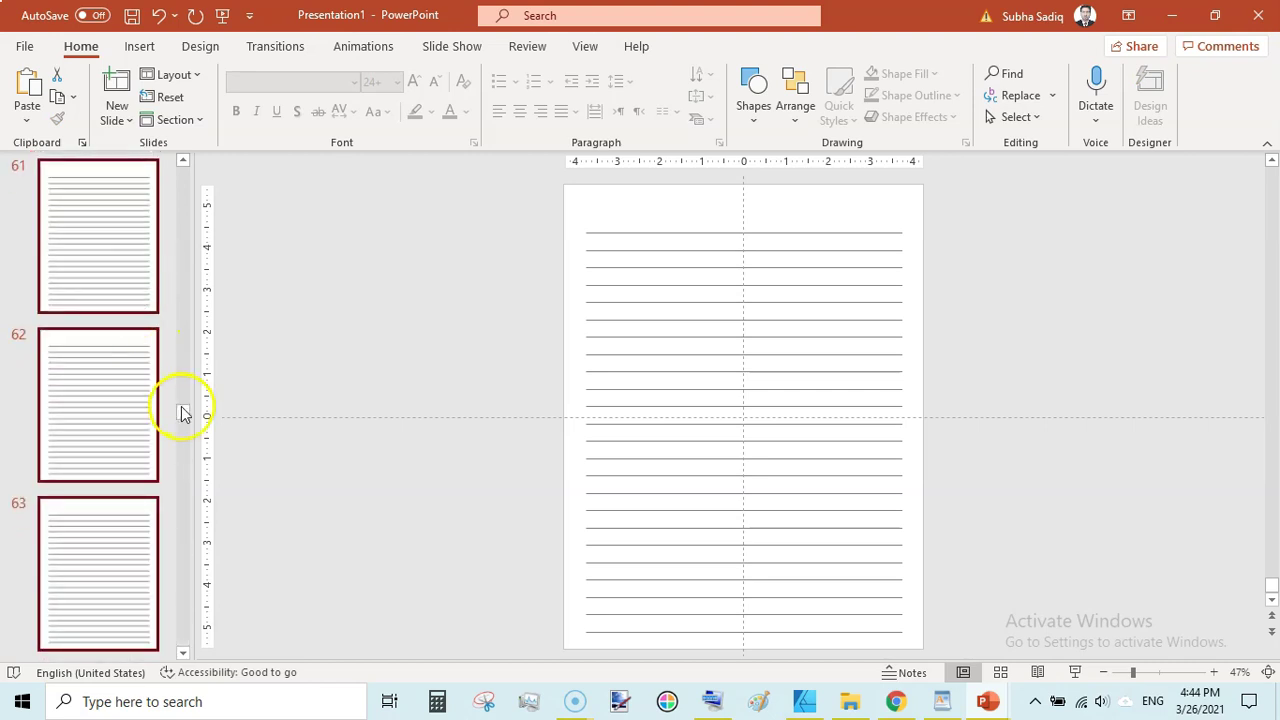
{"action": "left_click_drag", "start_coordinate": [182, 412], "coordinate": [220, 117]}
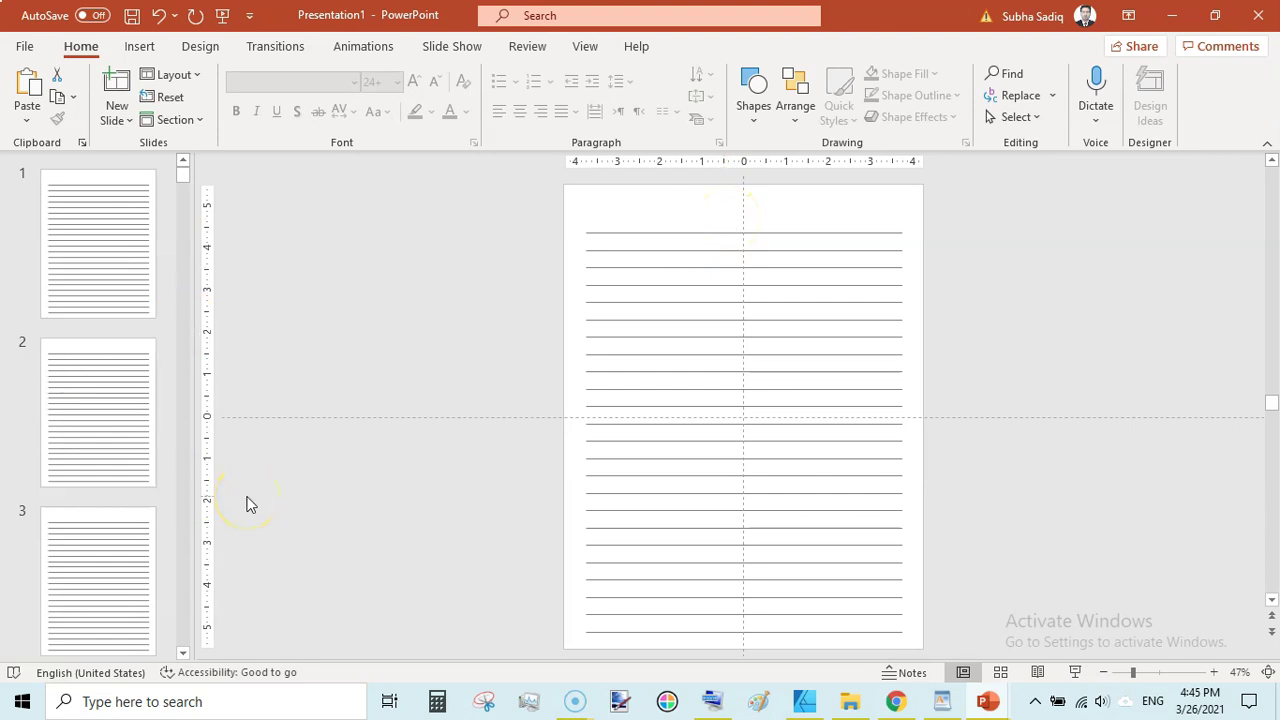
{"action": "left_click", "coordinate": [112, 235]}
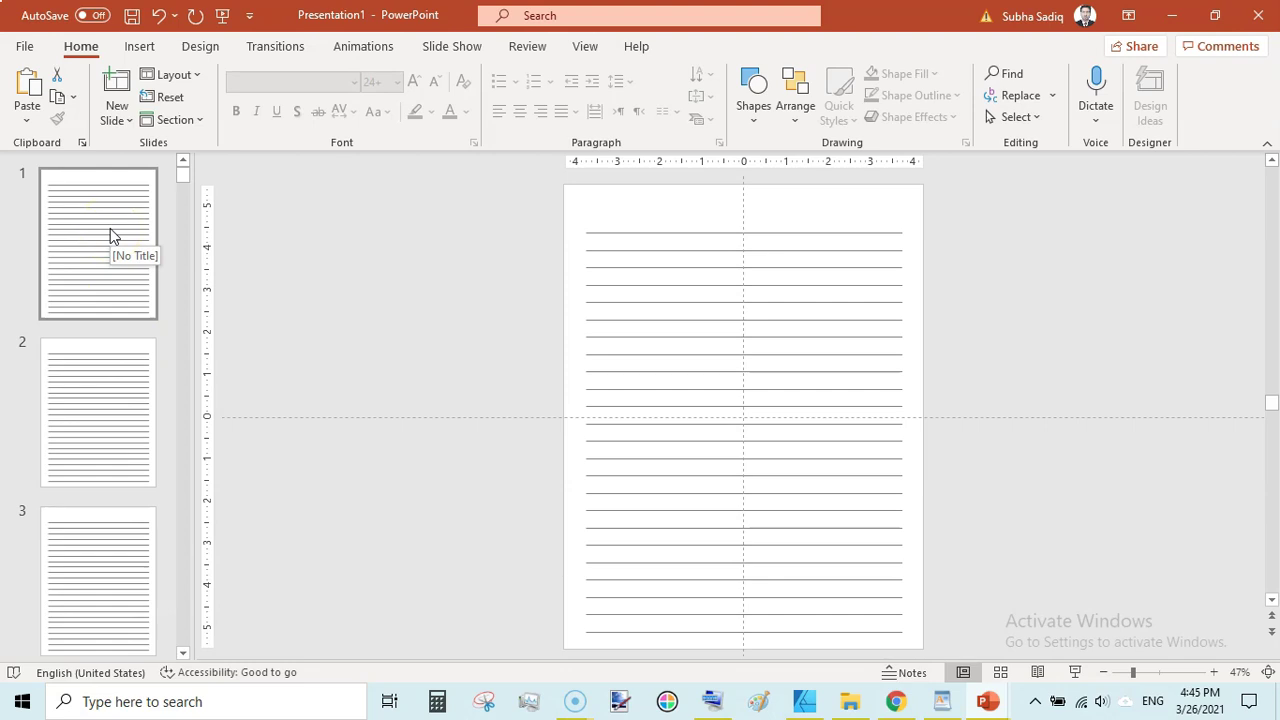
{"action": "key", "text": "ctrl+v"}
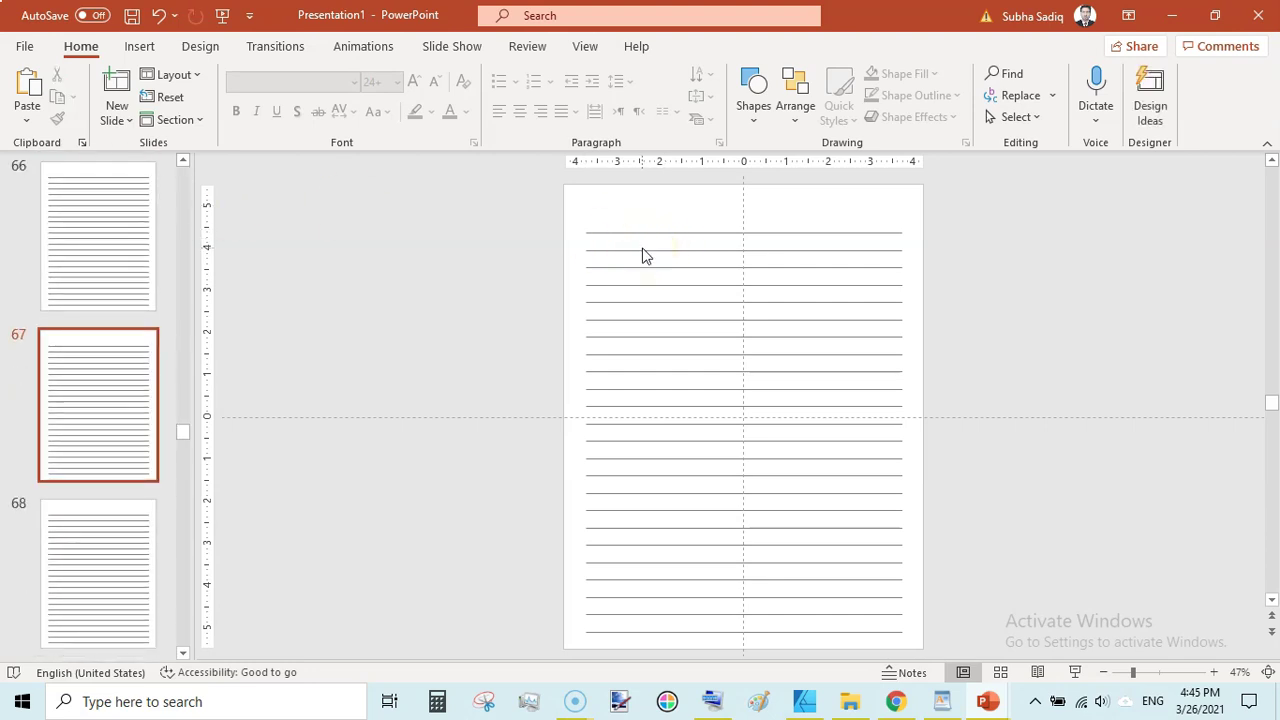
Step: Return to the first page and reopen the slide master on the lined layout
{"action": "left_click_drag", "start_coordinate": [180, 435], "coordinate": [183, 158]}
{"action": "left_click", "coordinate": [130, 230]}
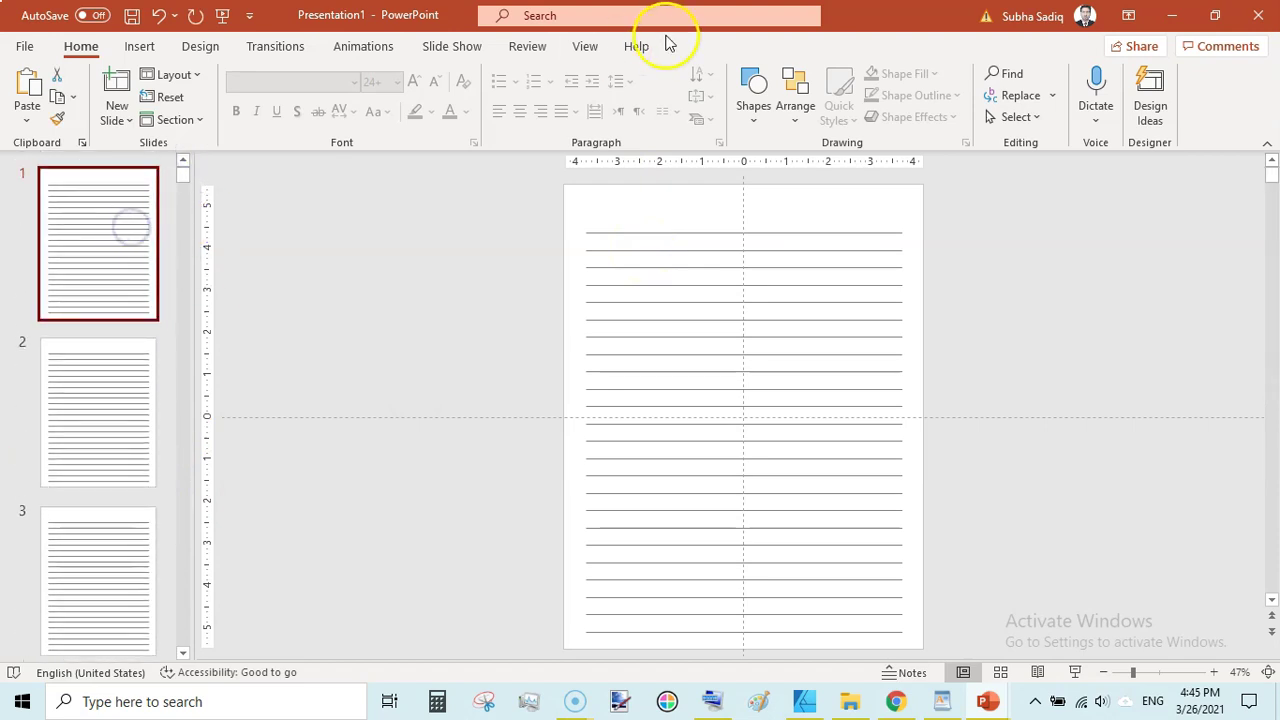
{"action": "left_click", "coordinate": [585, 46]}
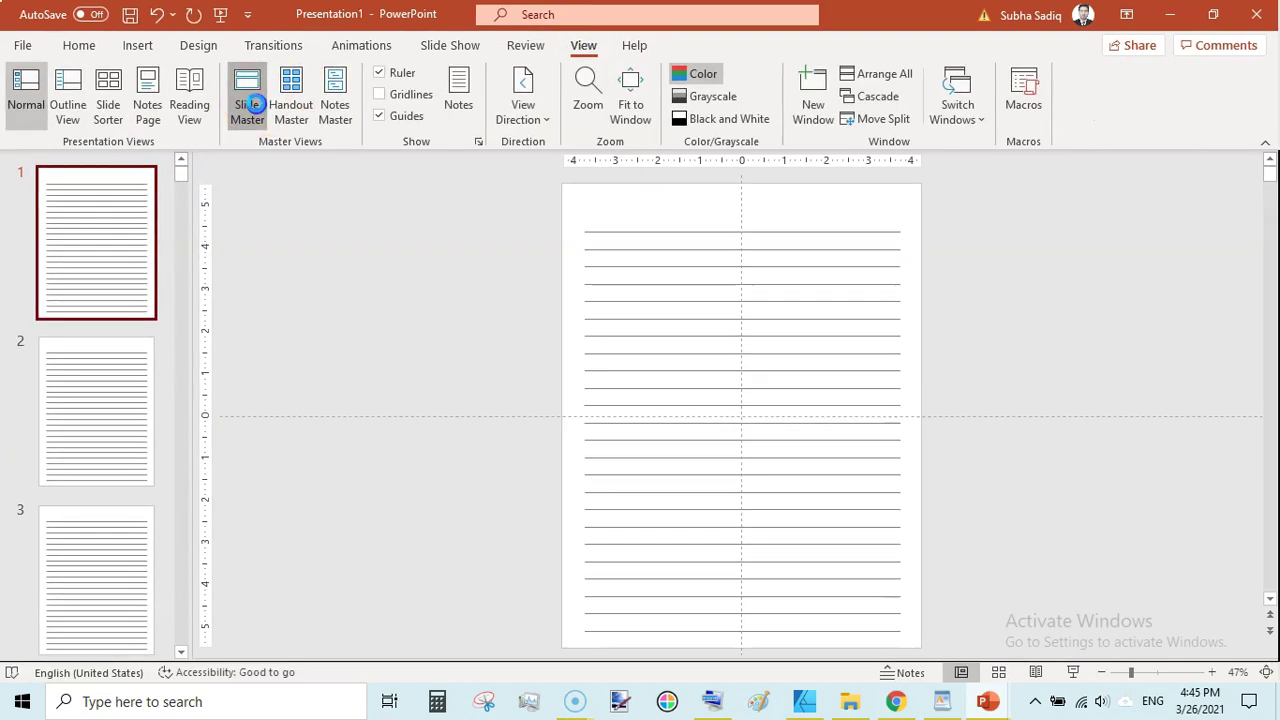
{"action": "left_click", "coordinate": [249, 106]}
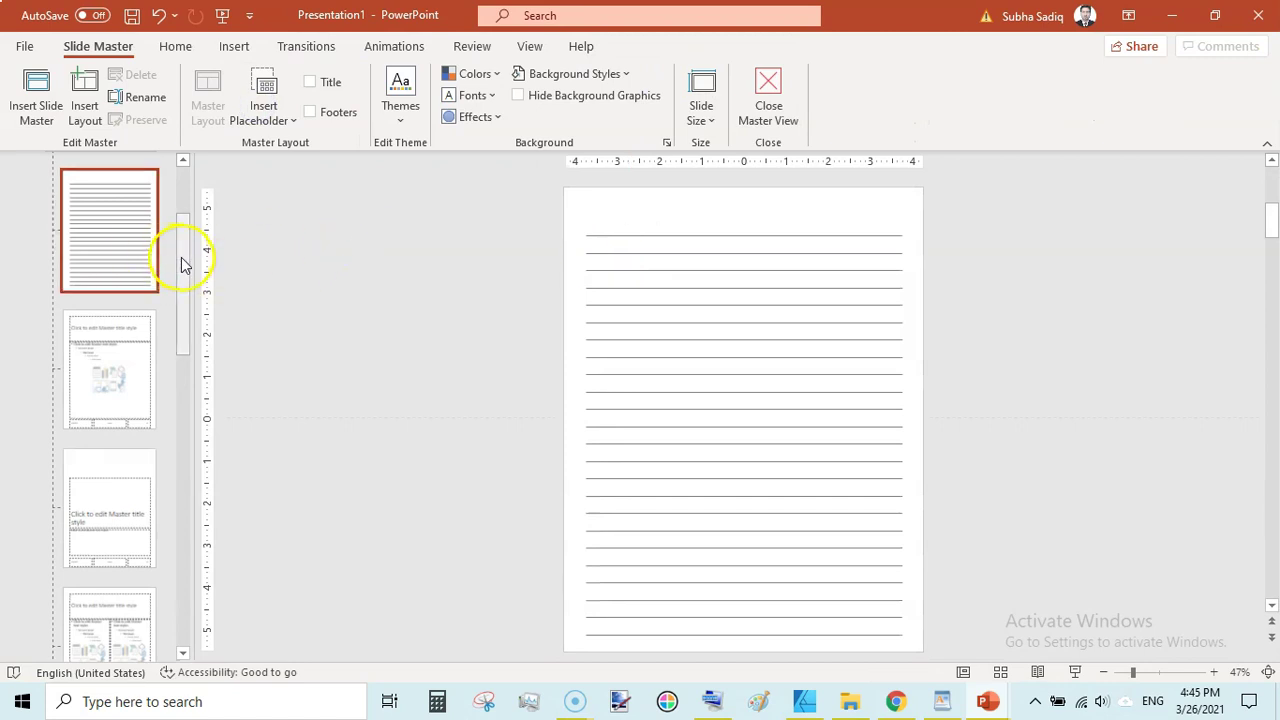
{"action": "left_click_drag", "start_coordinate": [183, 263], "coordinate": [185, 222]}
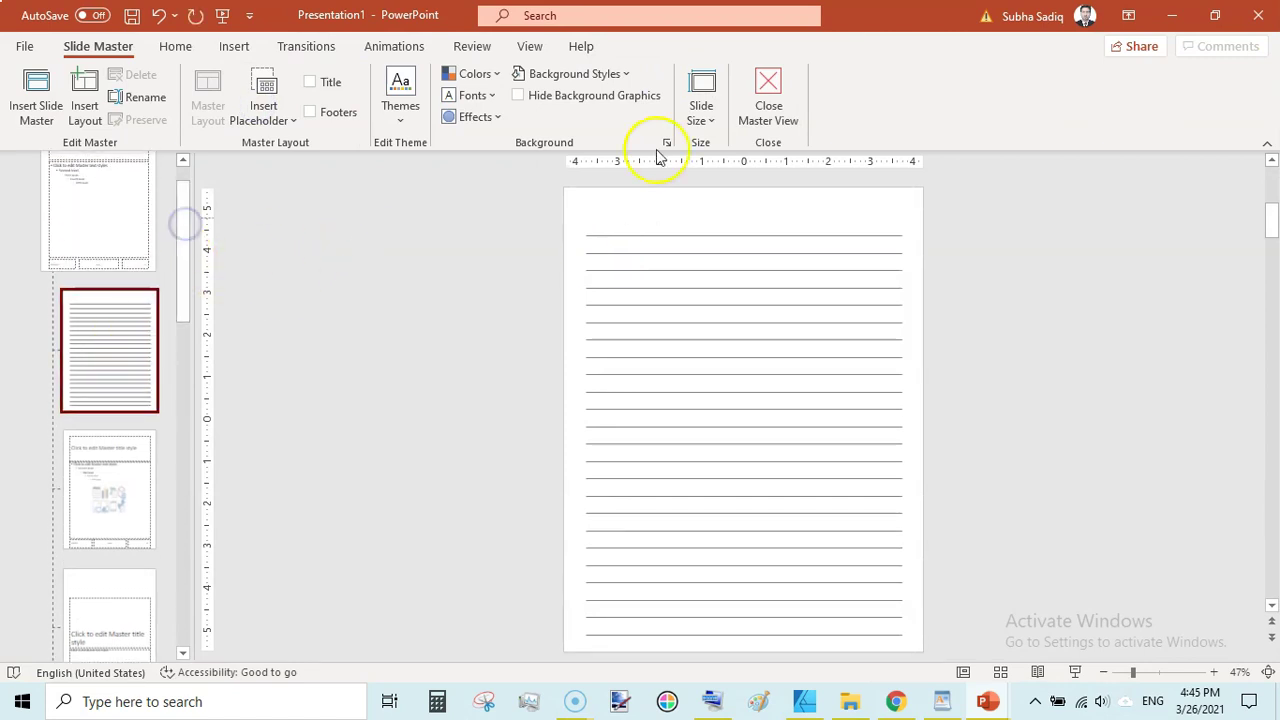
{"action": "left_click", "coordinate": [684, 206]}
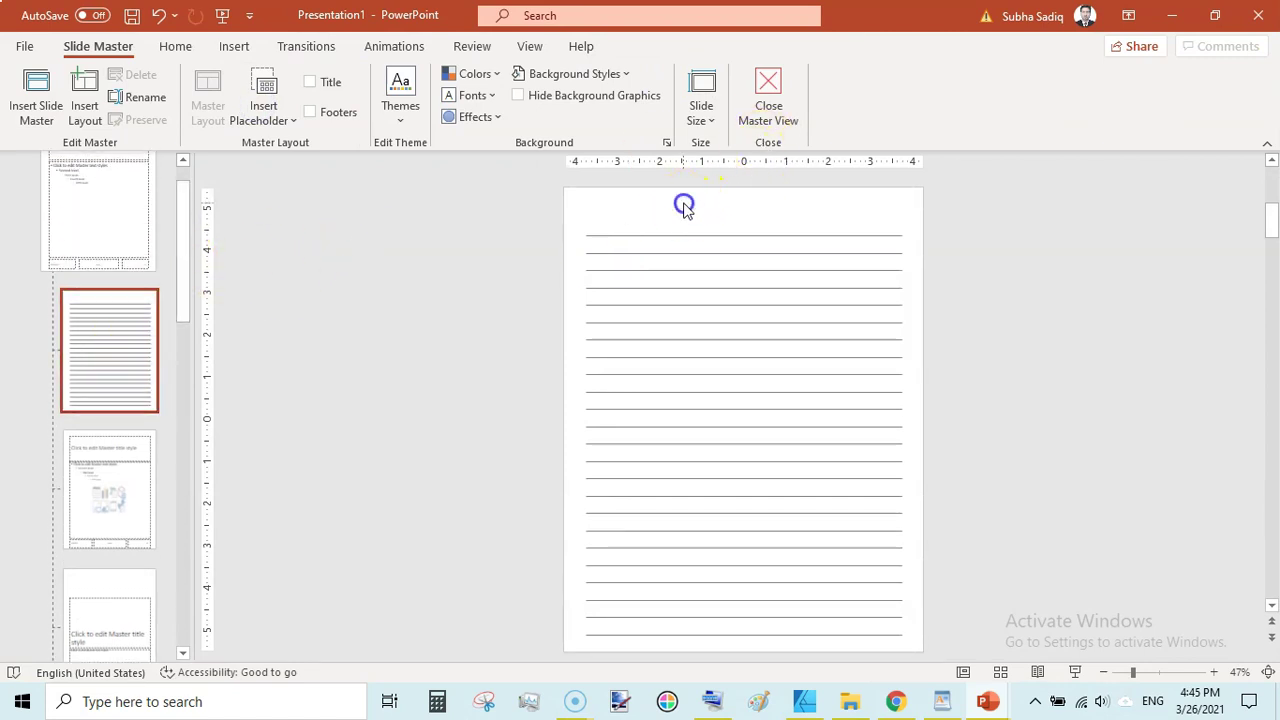
Step: Insert a text box reading "Date" just above the first line, starting at the lines' left end
{"action": "left_click", "coordinate": [232, 47]}
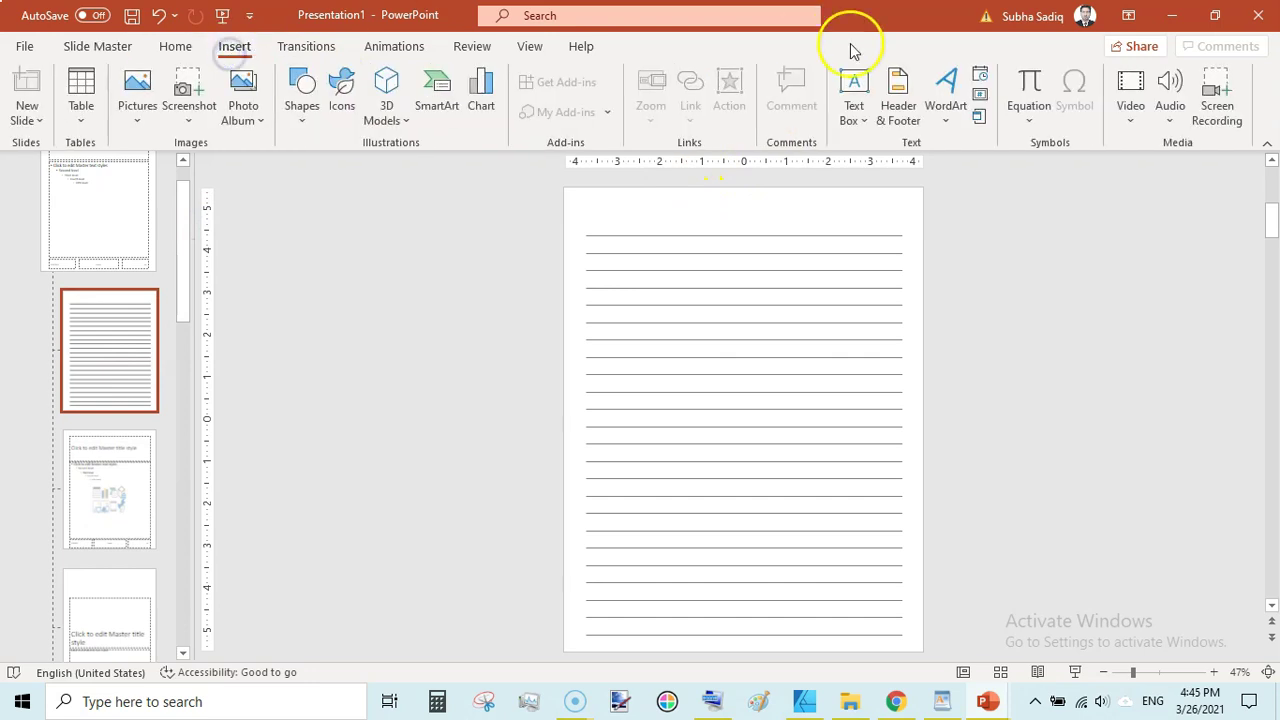
{"action": "left_click", "coordinate": [853, 113]}
{"action": "left_click", "coordinate": [896, 147]}
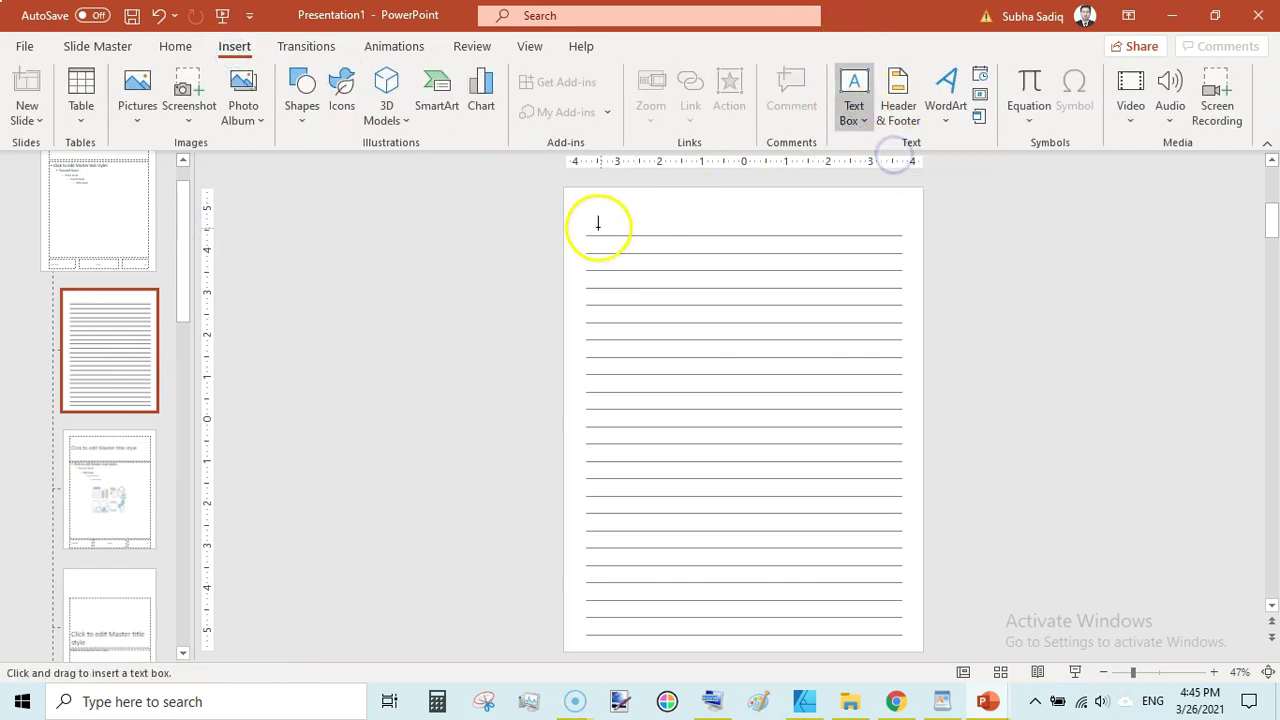
{"action": "left_click_drag", "start_coordinate": [587, 215], "coordinate": [723, 233]}
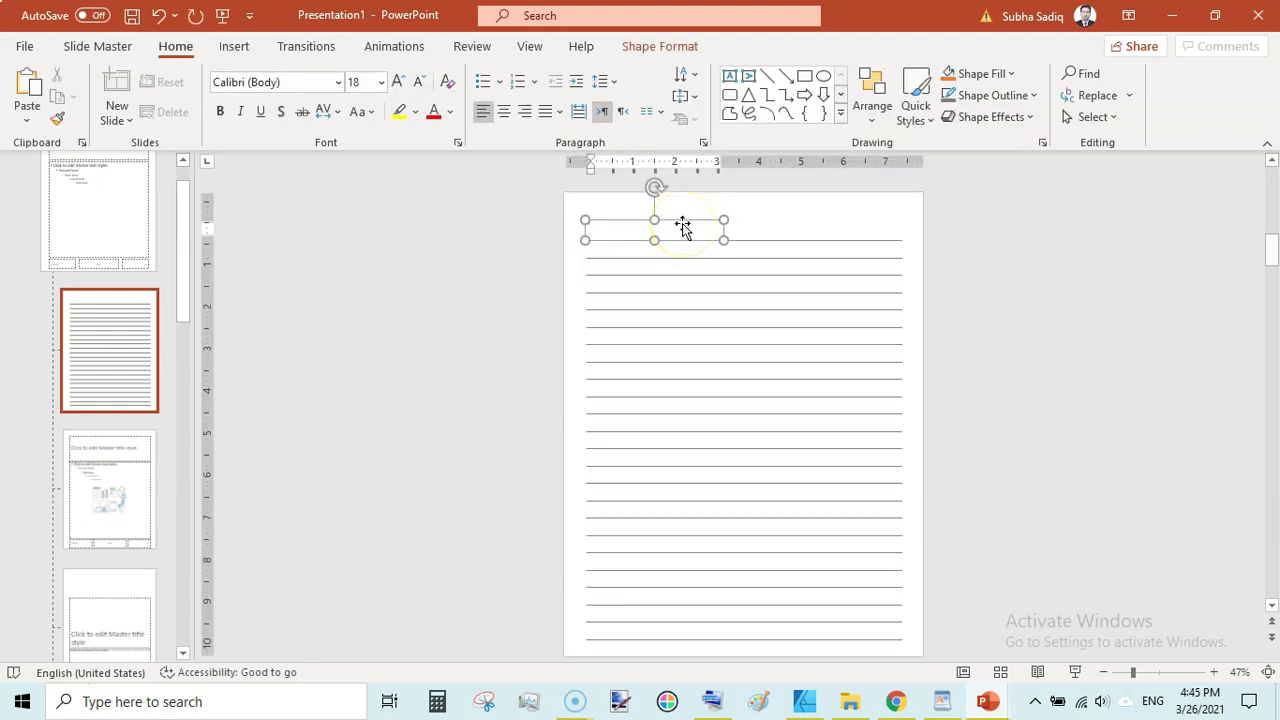
{"action": "type", "text": "Date"}
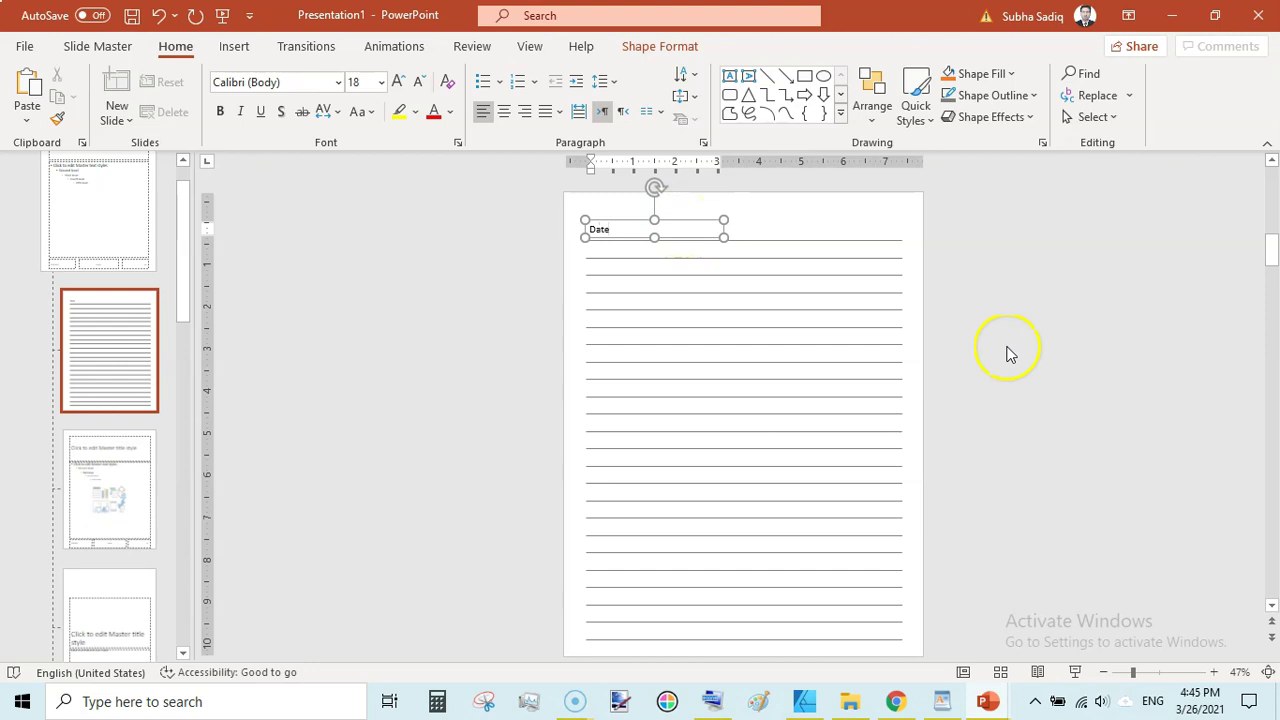
Step: Complete the date label with a colon and a blank of underscores, and raise its text box slightly above the first line
{"action": "left_click", "coordinate": [1213, 672]}
{"action": "left_click", "coordinate": [1213, 672]}
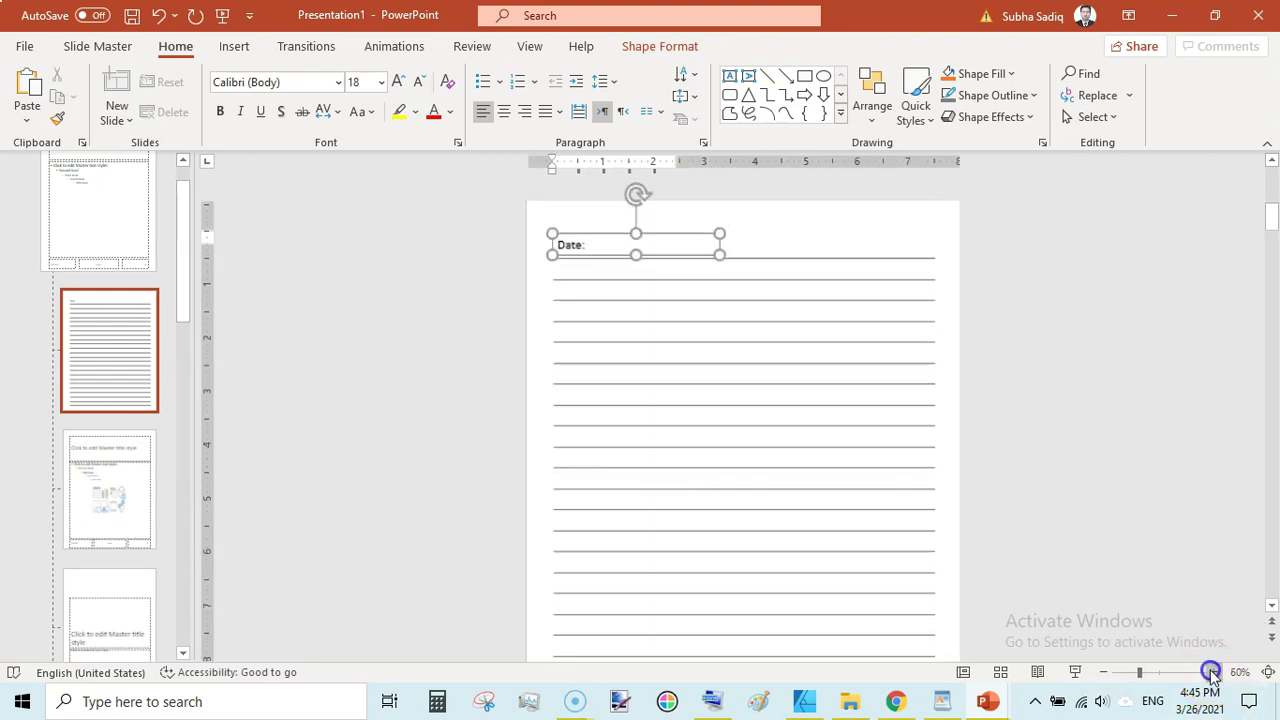
{"action": "left_click", "coordinate": [1213, 672]}
{"action": "left_click", "coordinate": [1213, 672]}
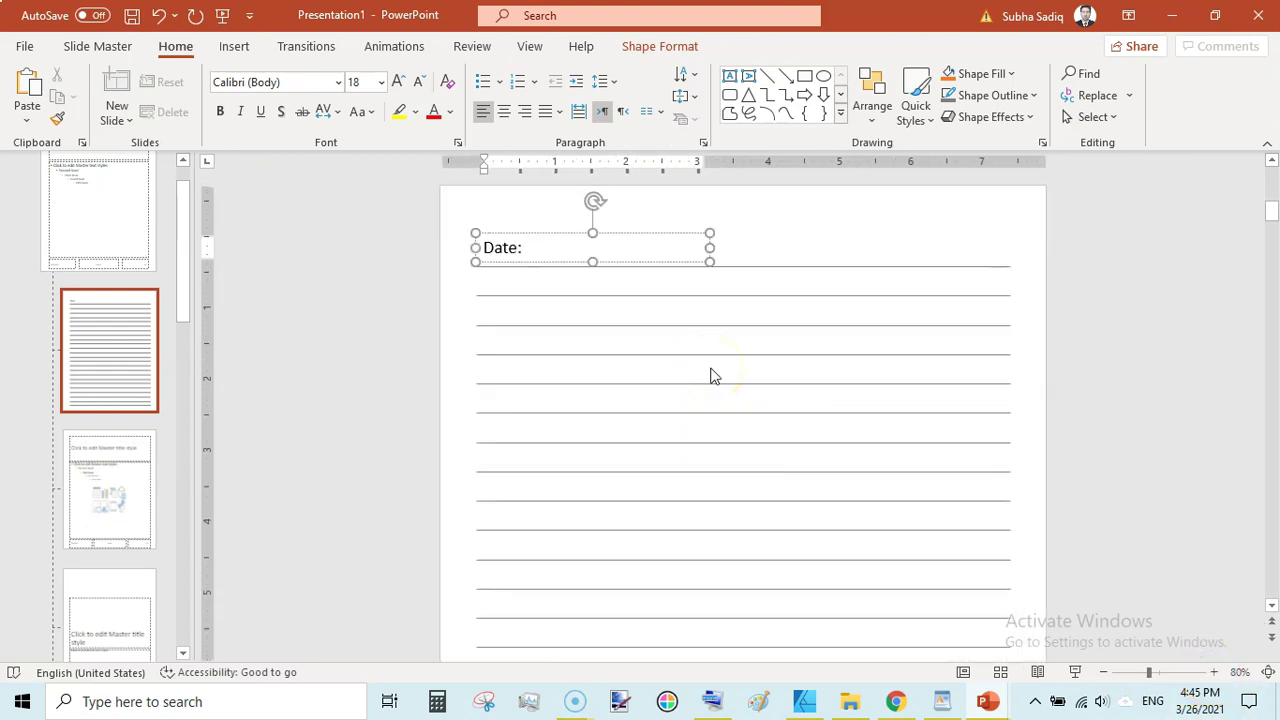
{"action": "type", "text": ": _________"}
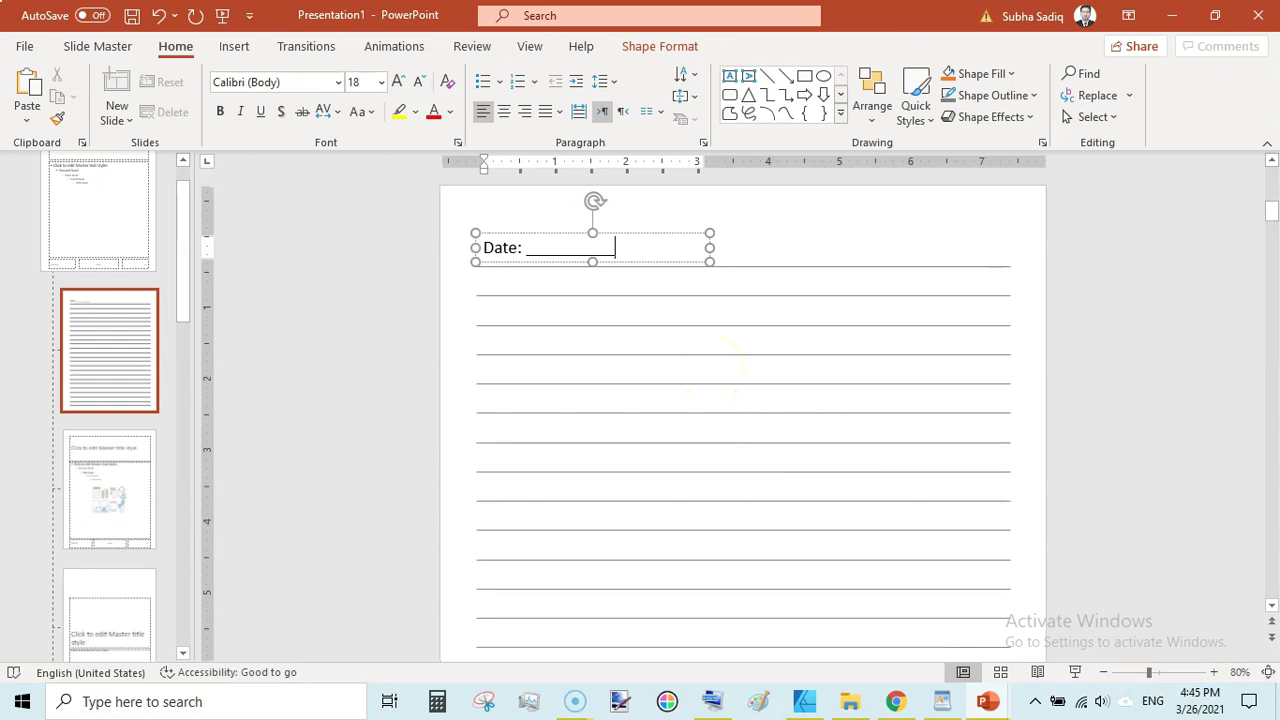
{"action": "left_click_drag", "start_coordinate": [654, 236], "coordinate": [657, 220]}
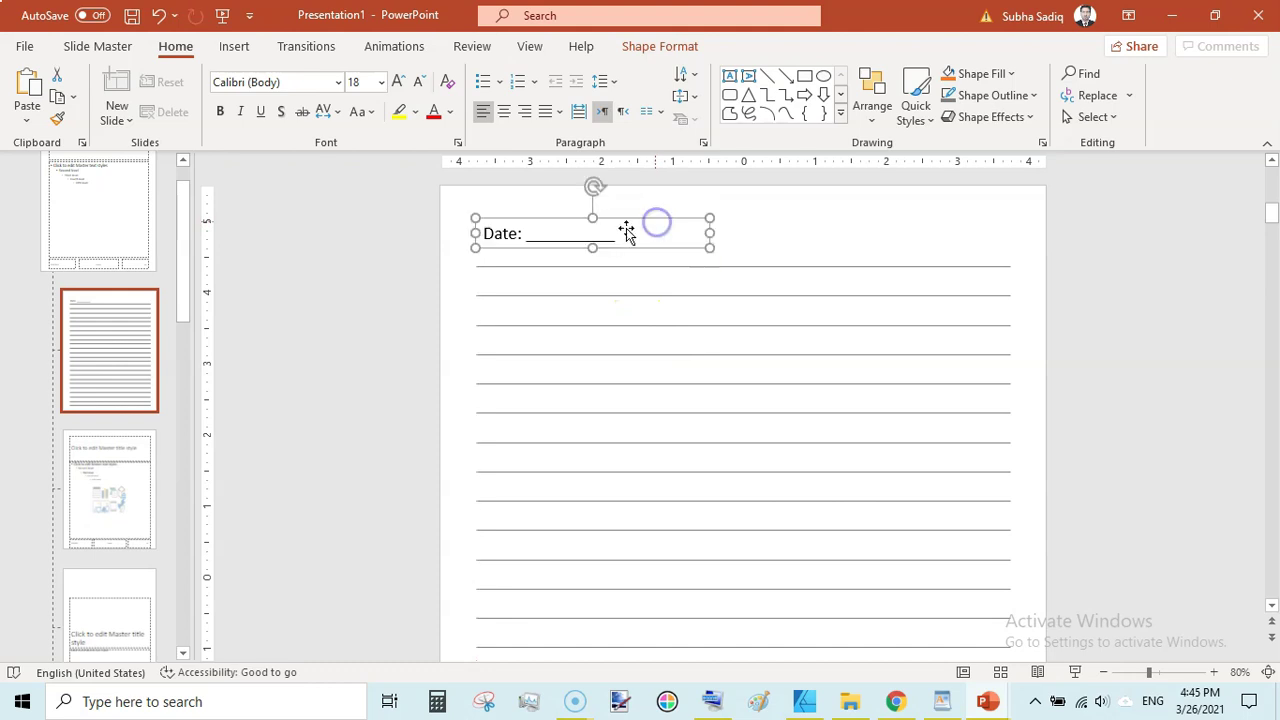
{"action": "left_click", "coordinate": [374, 246]}
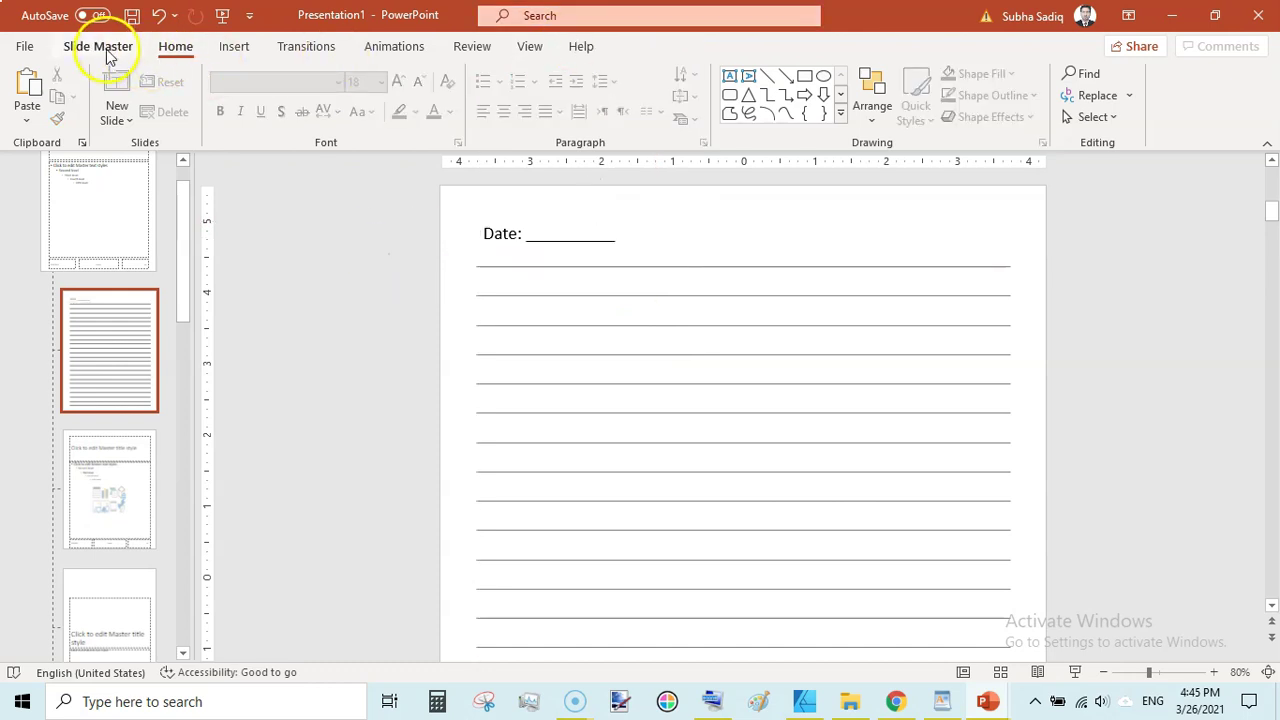
Step: Close the slide master and check the date field on the first few journal pages
{"action": "left_click", "coordinate": [106, 49]}
{"action": "left_click", "coordinate": [780, 104]}
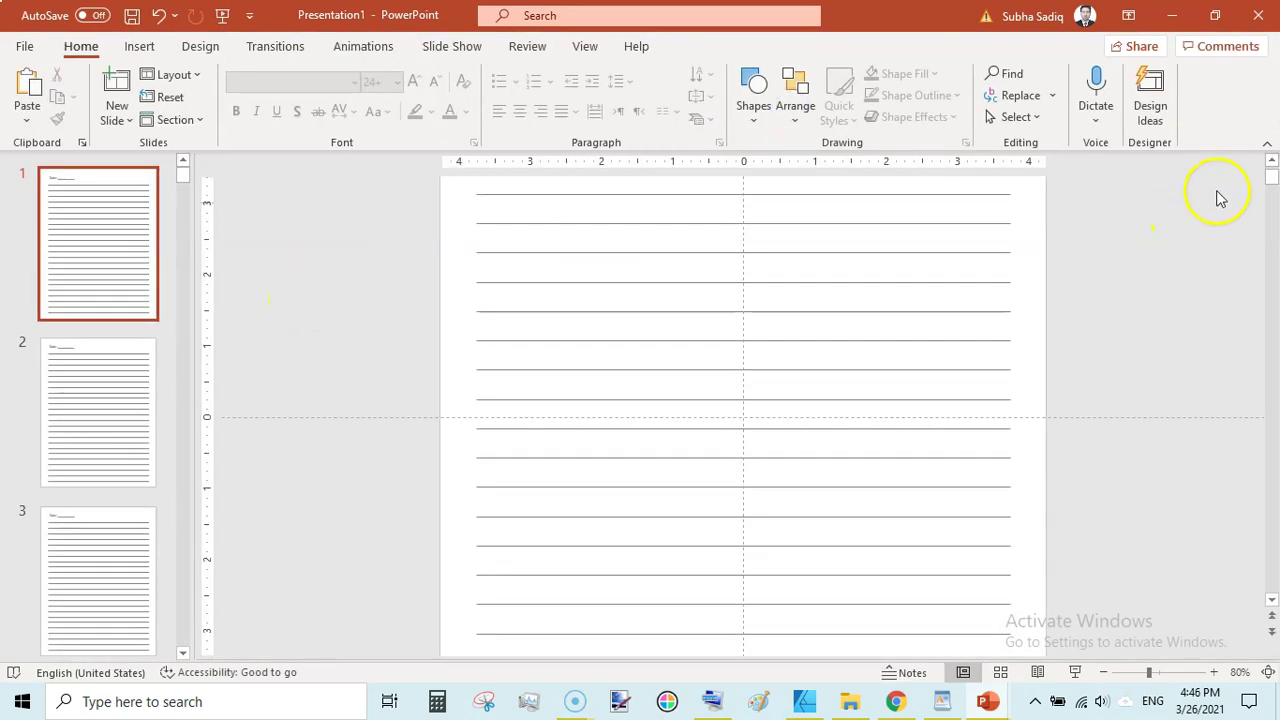
{"action": "left_click", "coordinate": [1270, 160]}
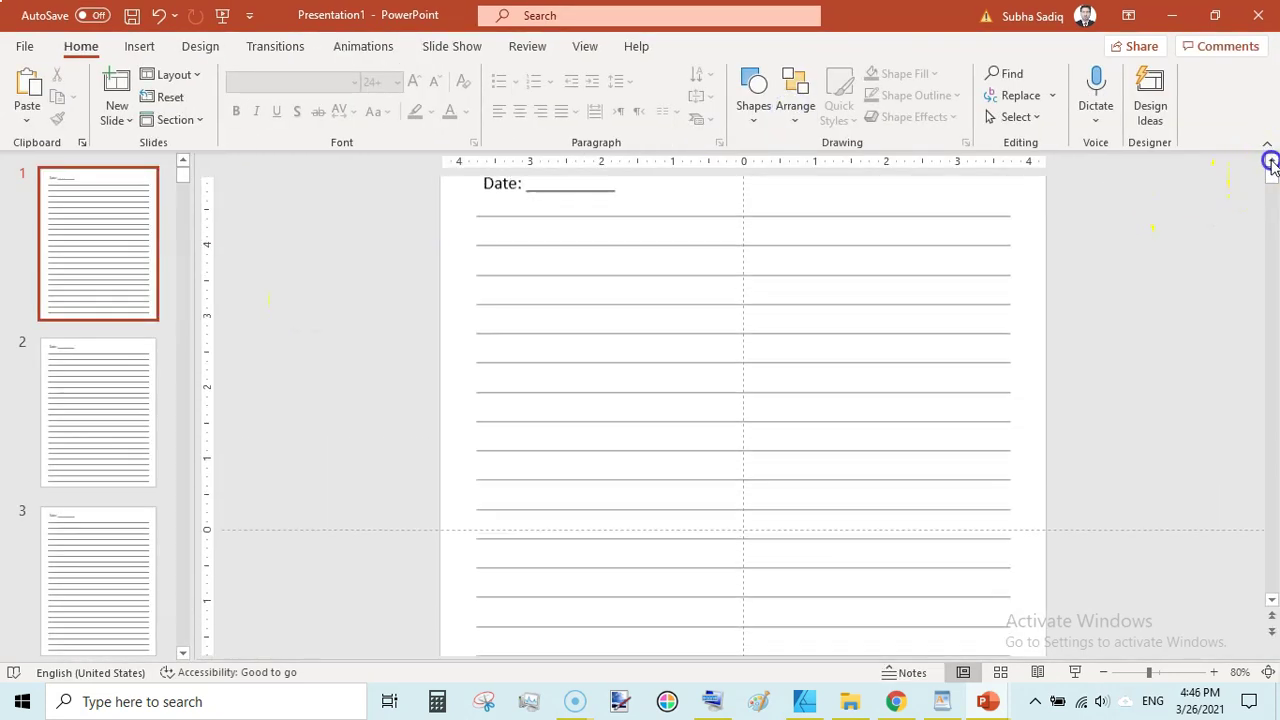
{"action": "left_click", "coordinate": [106, 375]}
{"action": "scroll", "coordinate": [106, 375], "scroll_direction": "down", "scroll_amount": 2}
{"action": "left_click", "coordinate": [106, 375]}
{"action": "scroll", "coordinate": [108, 381], "scroll_direction": "down", "scroll_amount": 1}
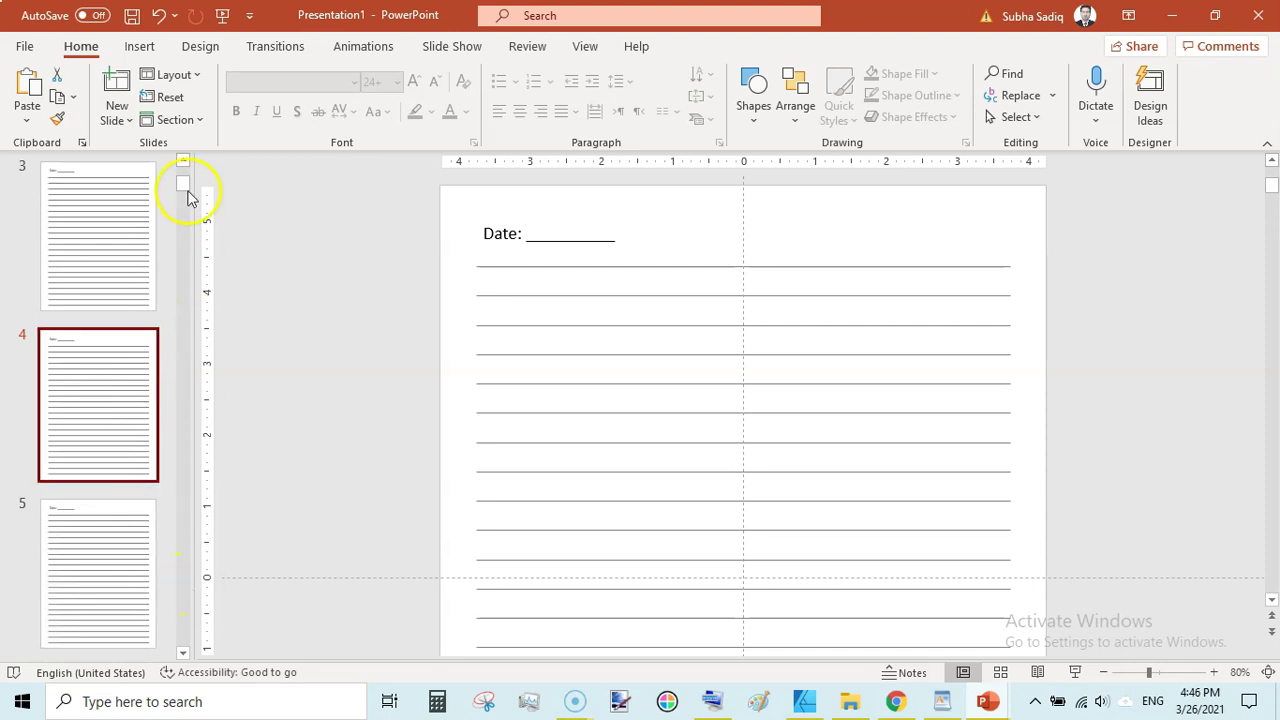
{"action": "left_click_drag", "start_coordinate": [185, 190], "coordinate": [185, 175]}
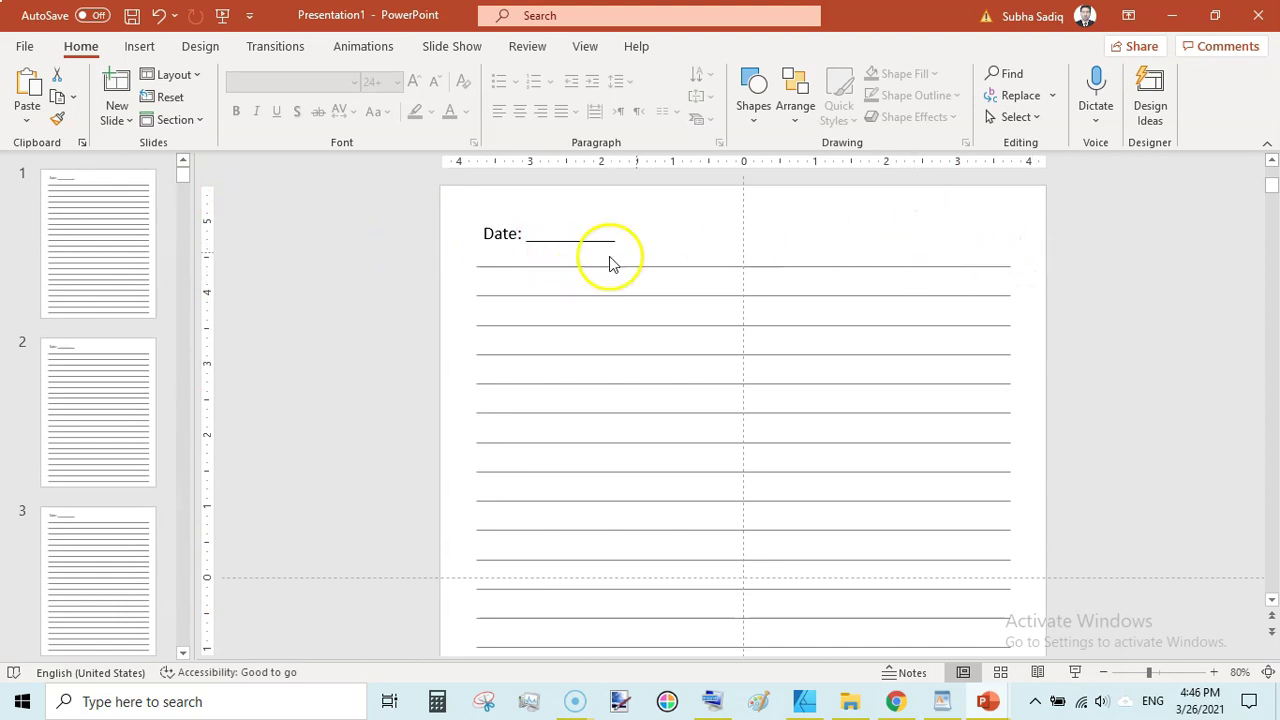
{"action": "left_click", "coordinate": [94, 392]}
{"action": "left_click", "coordinate": [103, 235]}
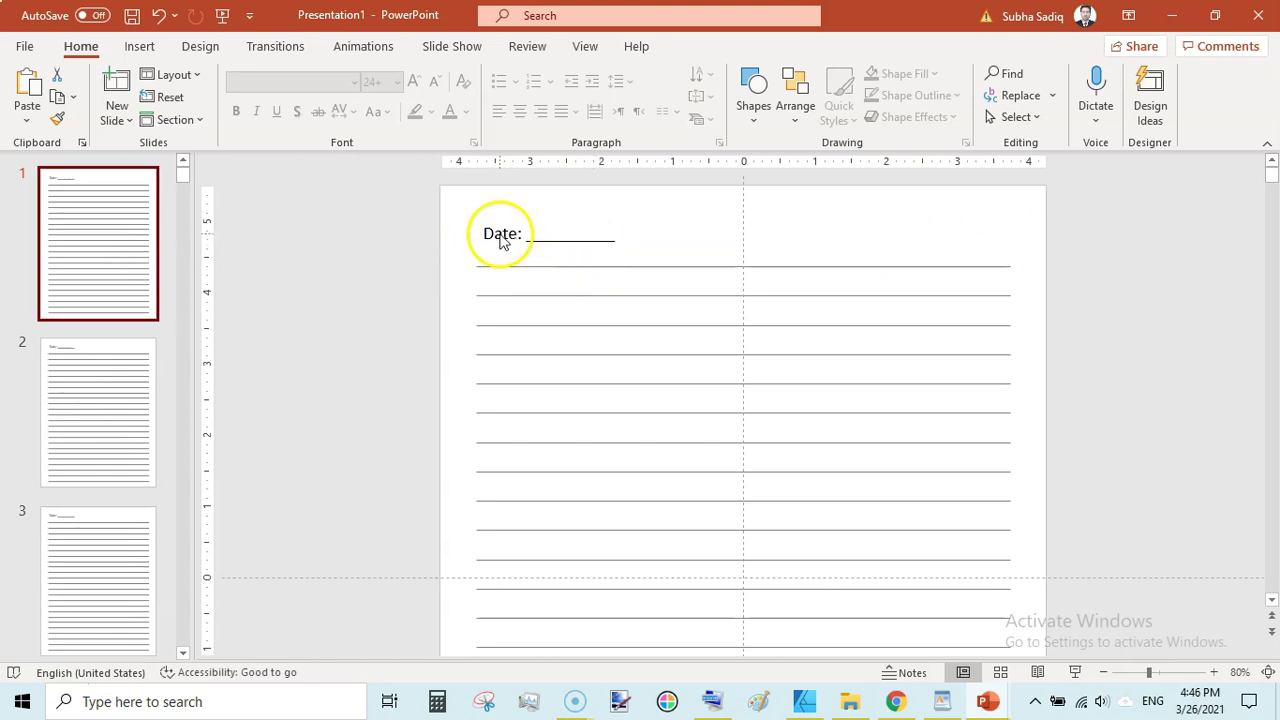
Step: Reopen the slide master and go to the lined layout with the date label
{"action": "left_click", "coordinate": [585, 46]}
{"action": "left_click", "coordinate": [250, 106]}
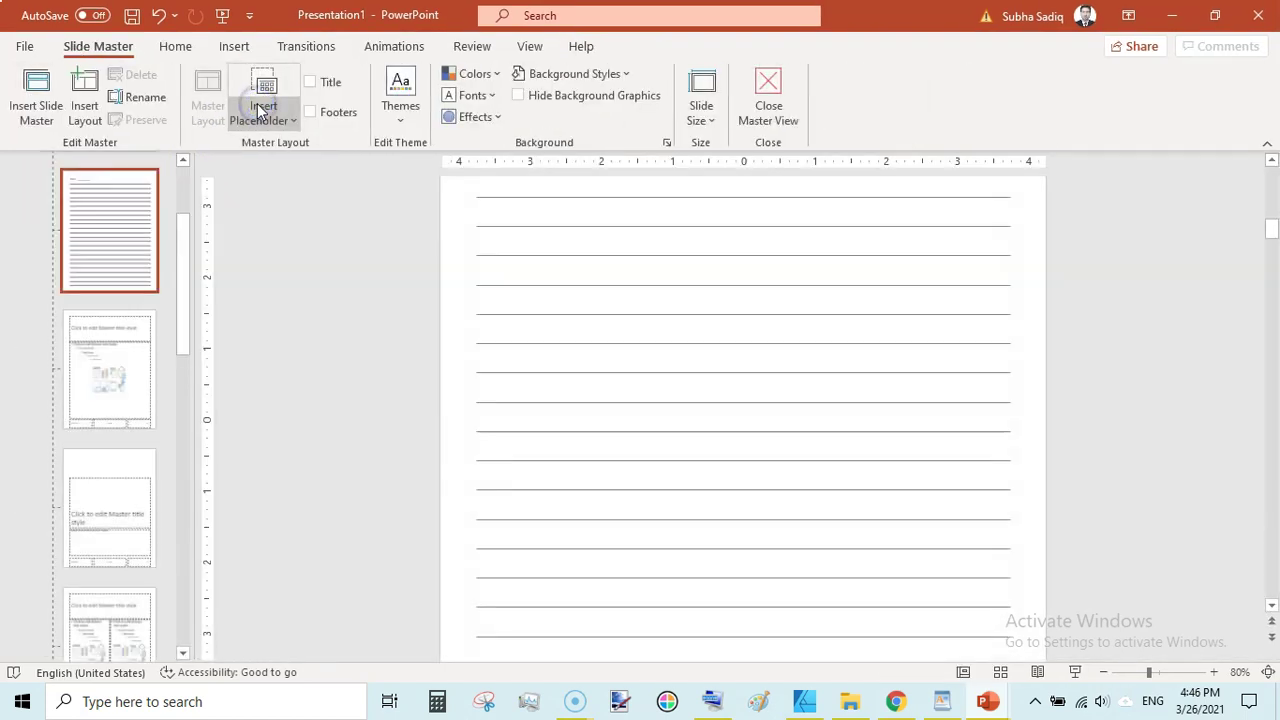
{"action": "left_click", "coordinate": [1273, 178]}
{"action": "left_click", "coordinate": [138, 410]}
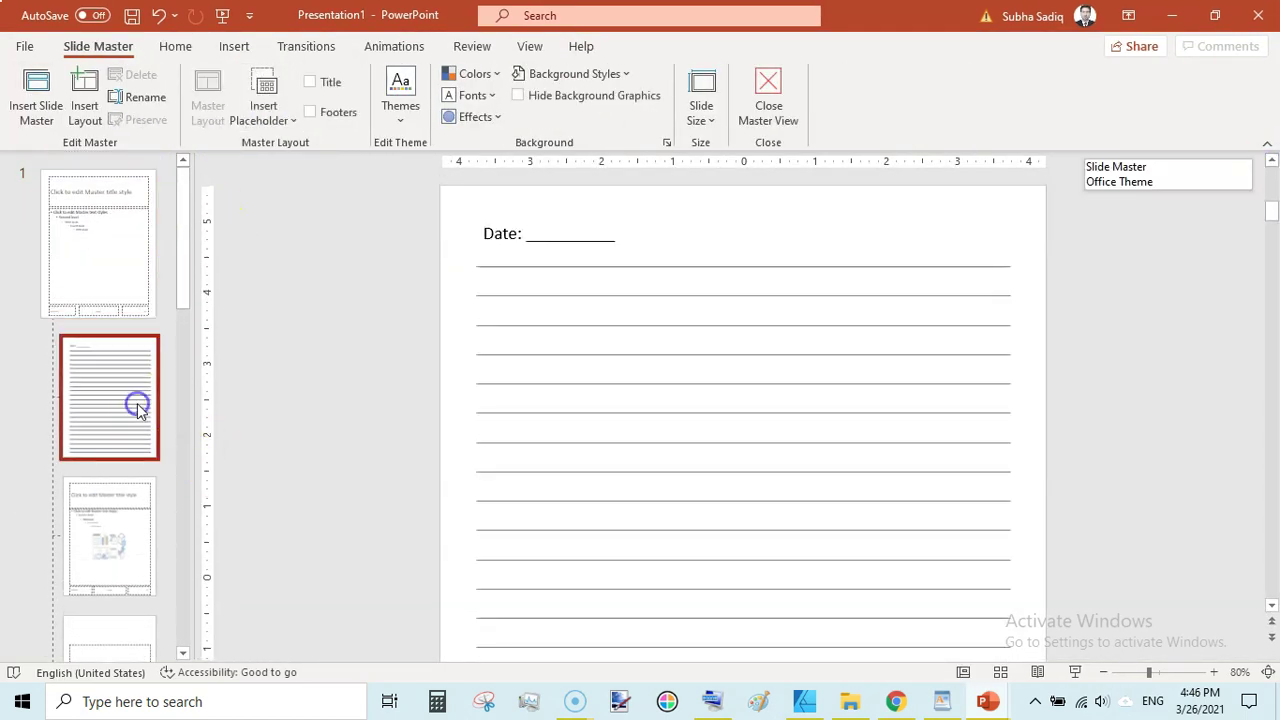
Step: Recolor the whole date label, including its blank, with the darkest gray in the white theme color column
{"action": "left_click", "coordinate": [520, 240]}
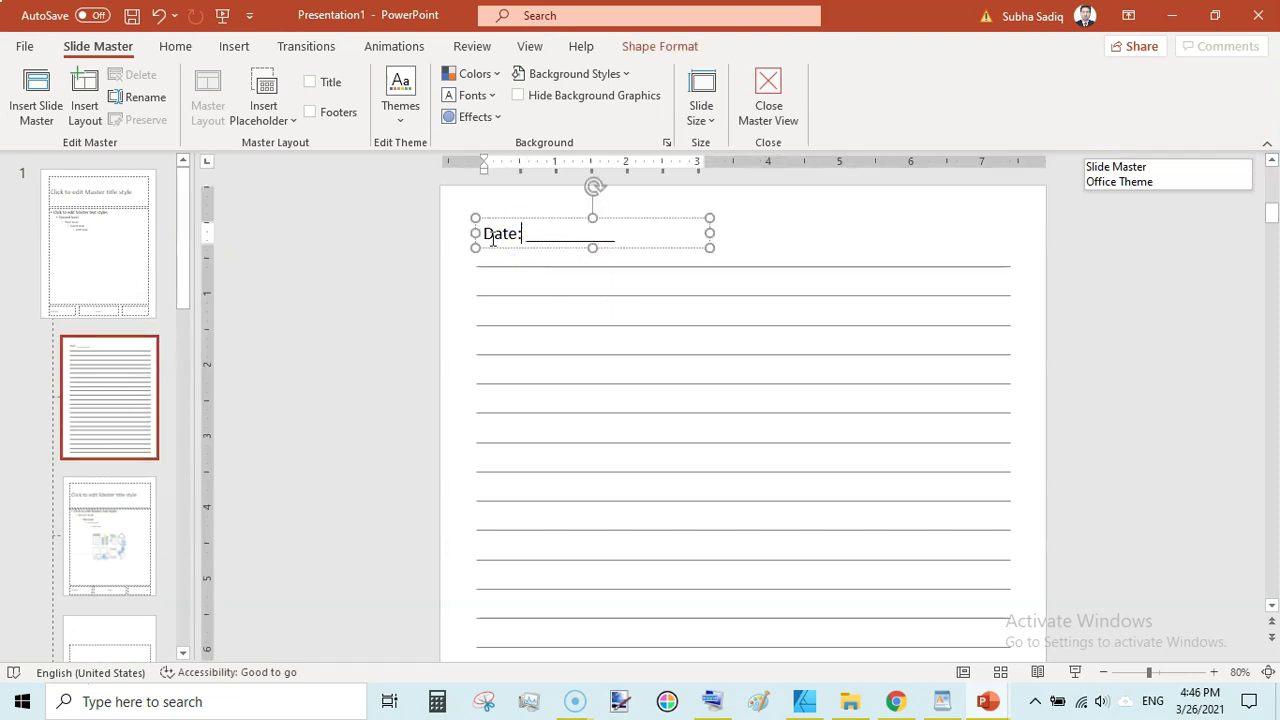
{"action": "left_click_drag", "start_coordinate": [484, 233], "coordinate": [606, 234]}
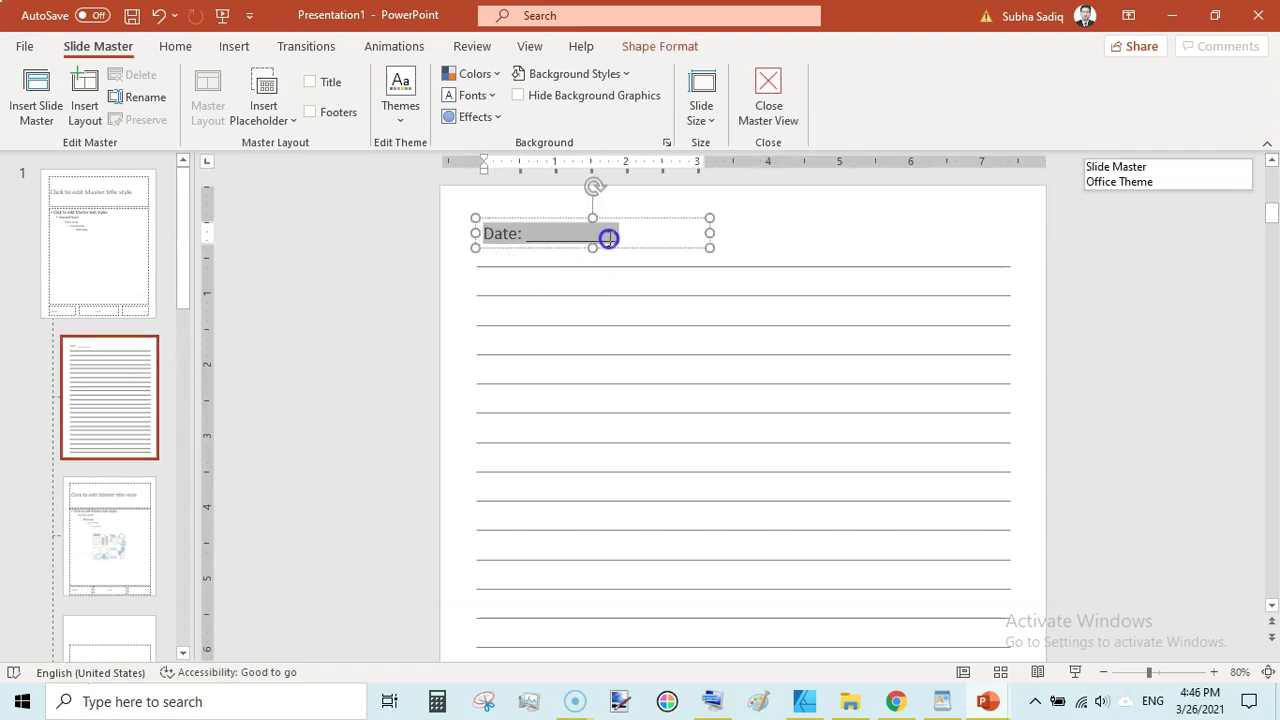
{"action": "left_click", "coordinate": [175, 46]}
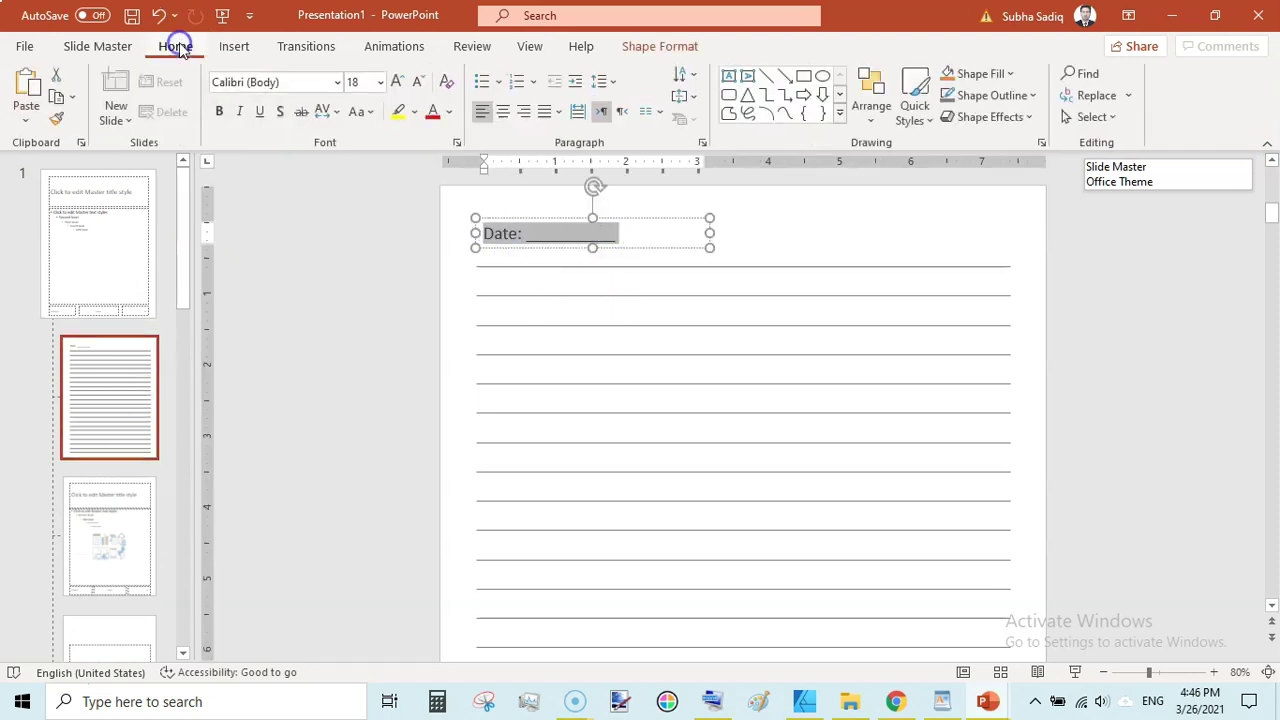
{"action": "left_click", "coordinate": [451, 112]}
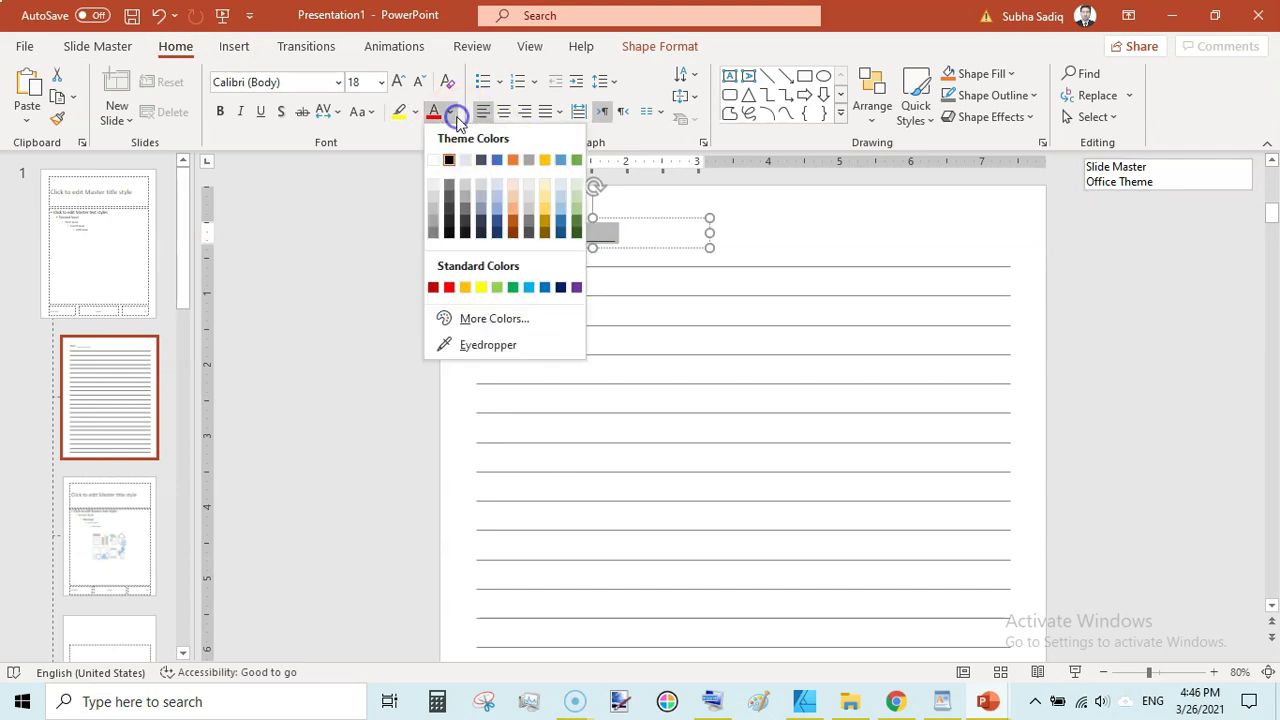
{"action": "left_click", "coordinate": [433, 233]}
{"action": "left_click", "coordinate": [369, 252]}
Step: Duplicate the date text box and place the copy level with it, starting at the page's horizontal center
{"action": "left_click", "coordinate": [627, 239]}
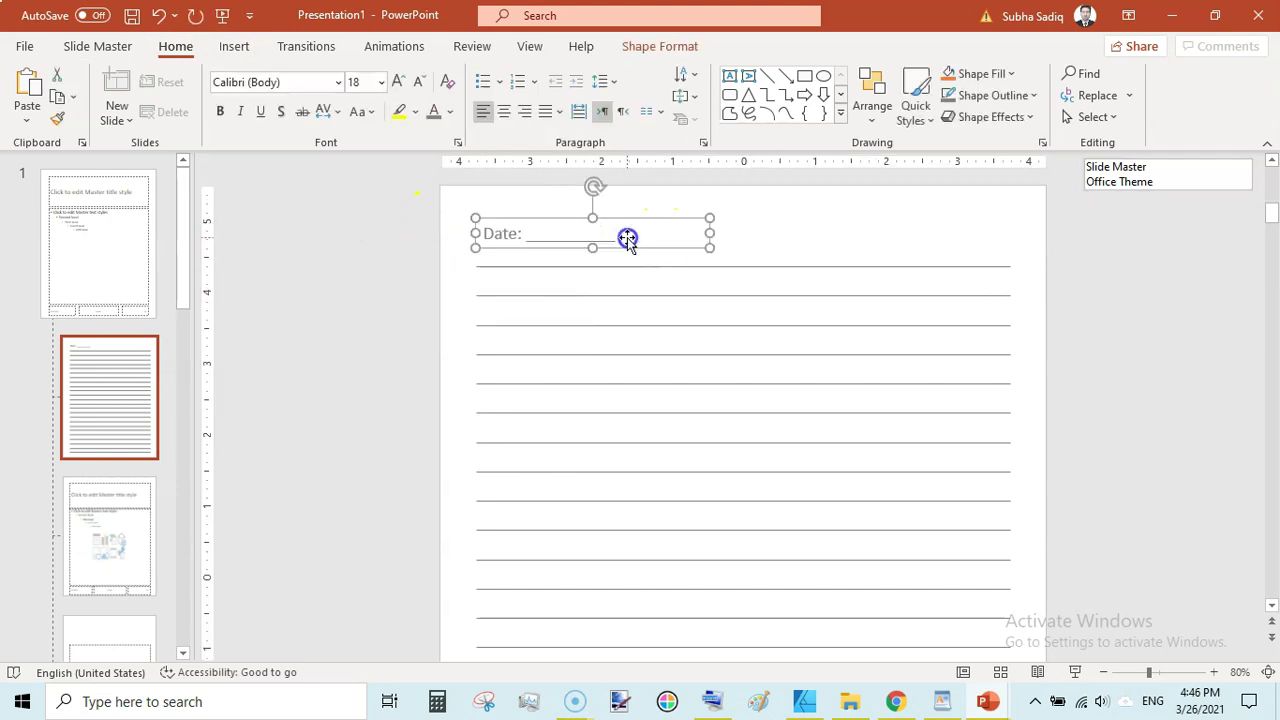
{"action": "key", "text": "ctrl+d"}
{"action": "left_click", "coordinate": [636, 230]}
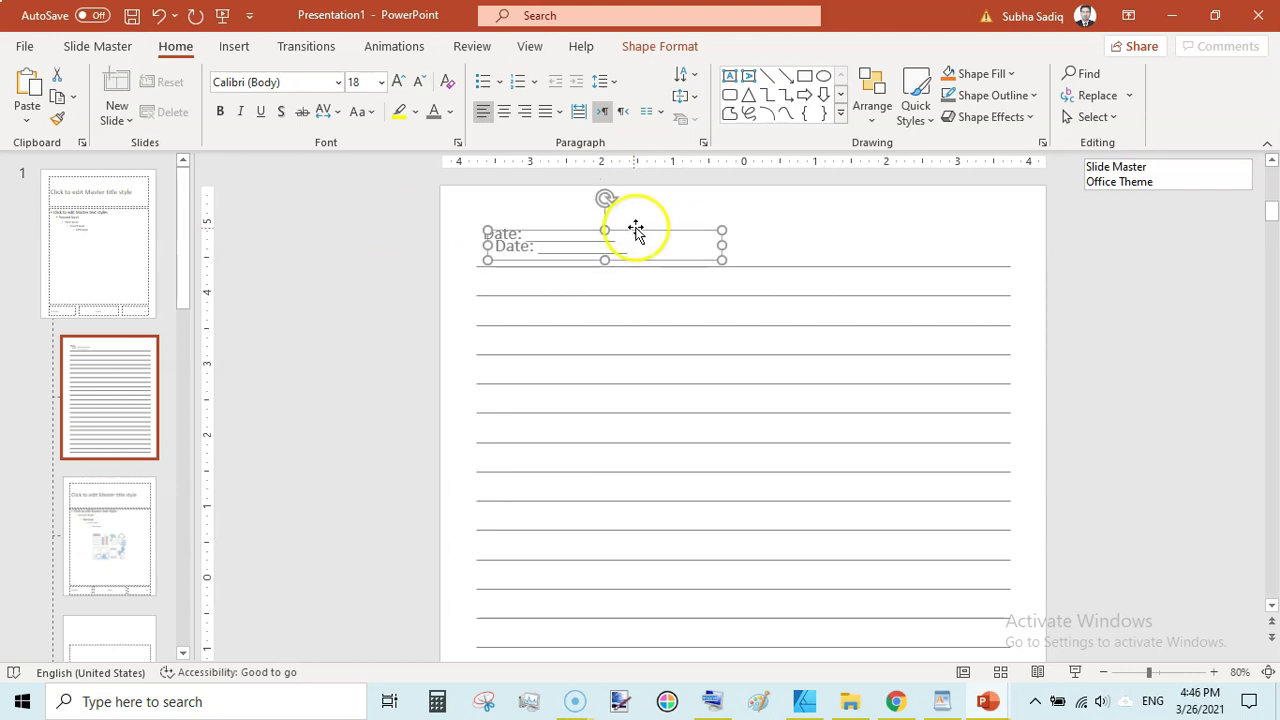
{"action": "left_click_drag", "start_coordinate": [636, 230], "coordinate": [894, 217]}
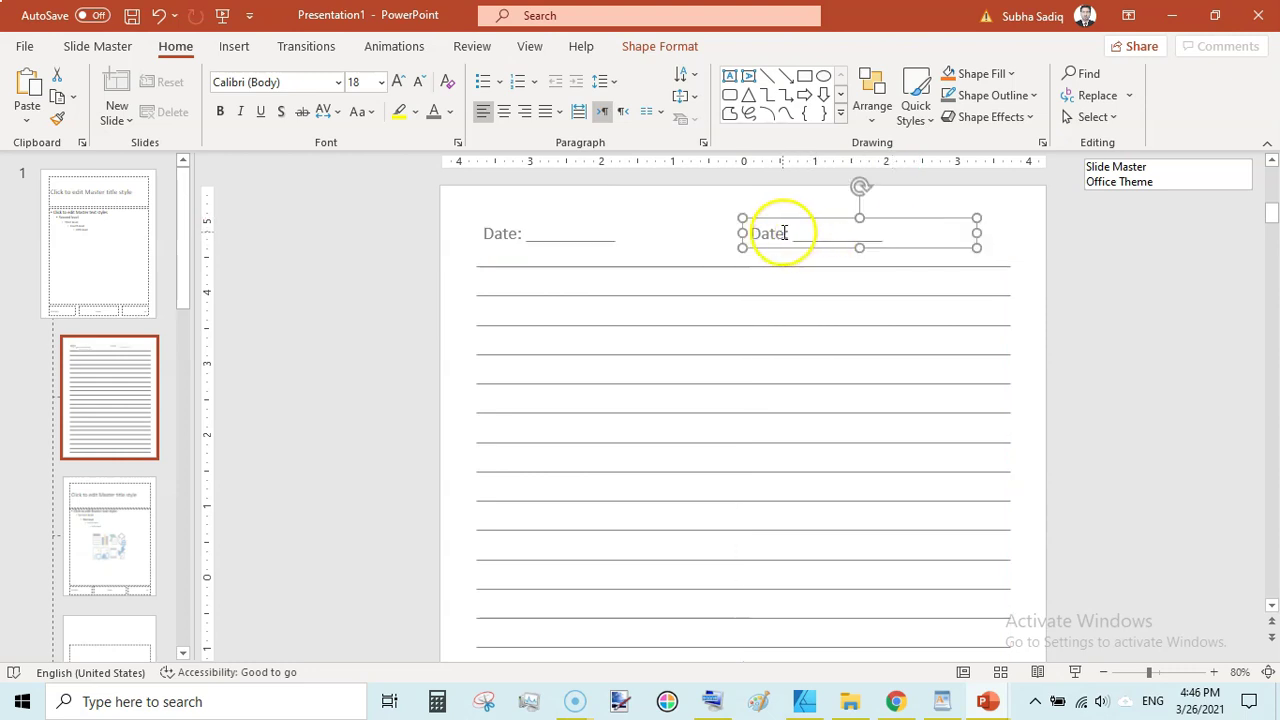
Step: Change the copied label's wording to "Day", keeping its colon and underscore blank
{"action": "left_click", "coordinate": [783, 232]}
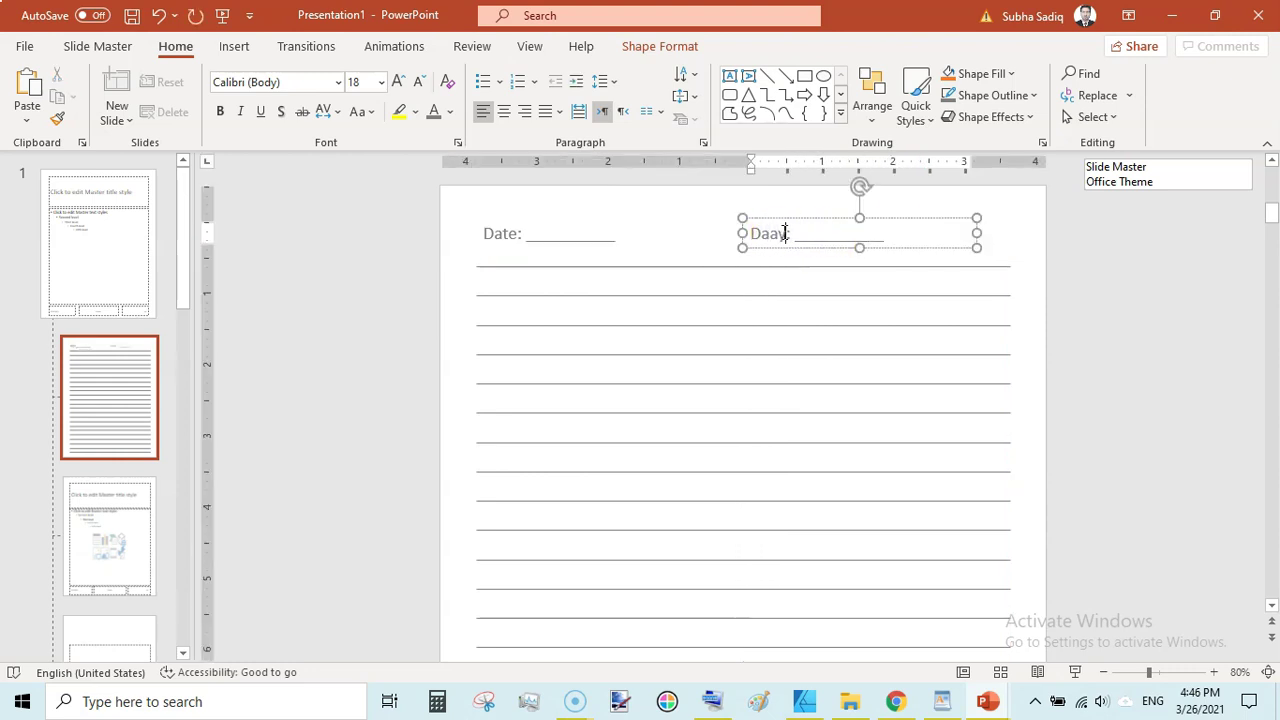
{"action": "type", "text": "y"}
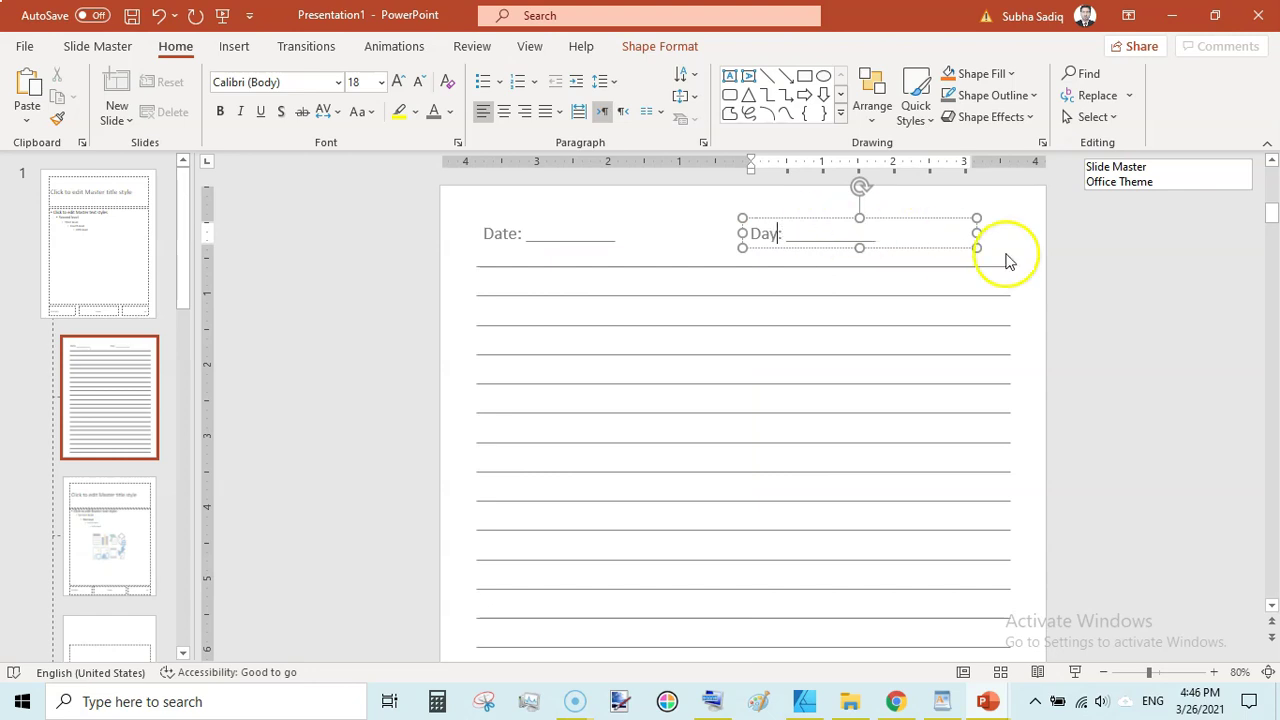
{"action": "left_click", "coordinate": [1103, 286]}
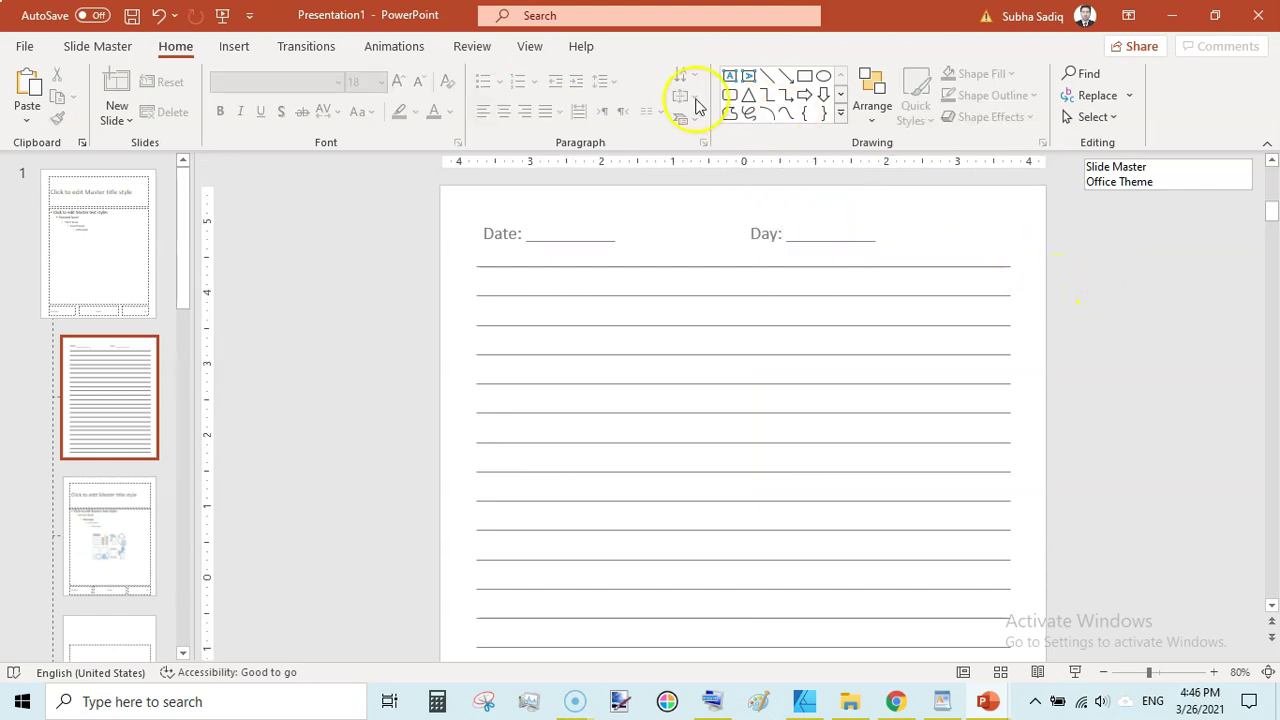
Step: Close the slide master and check the date and day fields on the second journal page
{"action": "left_click", "coordinate": [529, 47]}
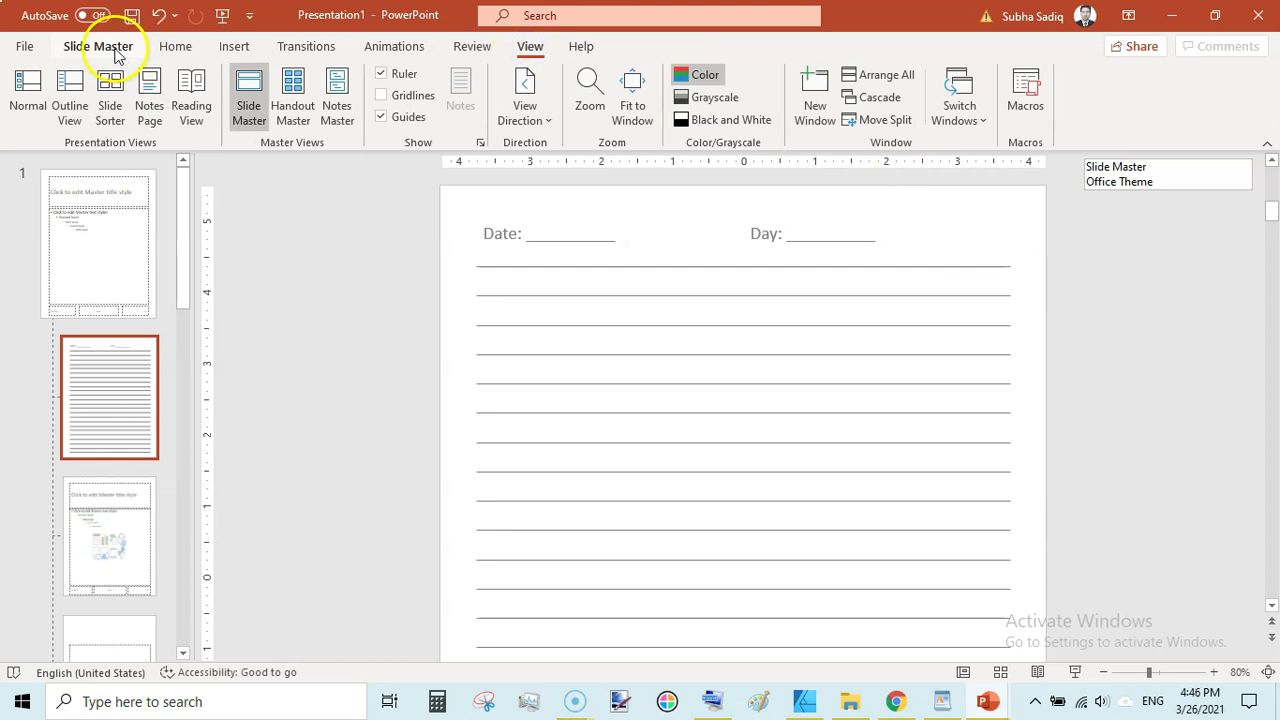
{"action": "left_click", "coordinate": [90, 44]}
{"action": "left_click", "coordinate": [770, 92]}
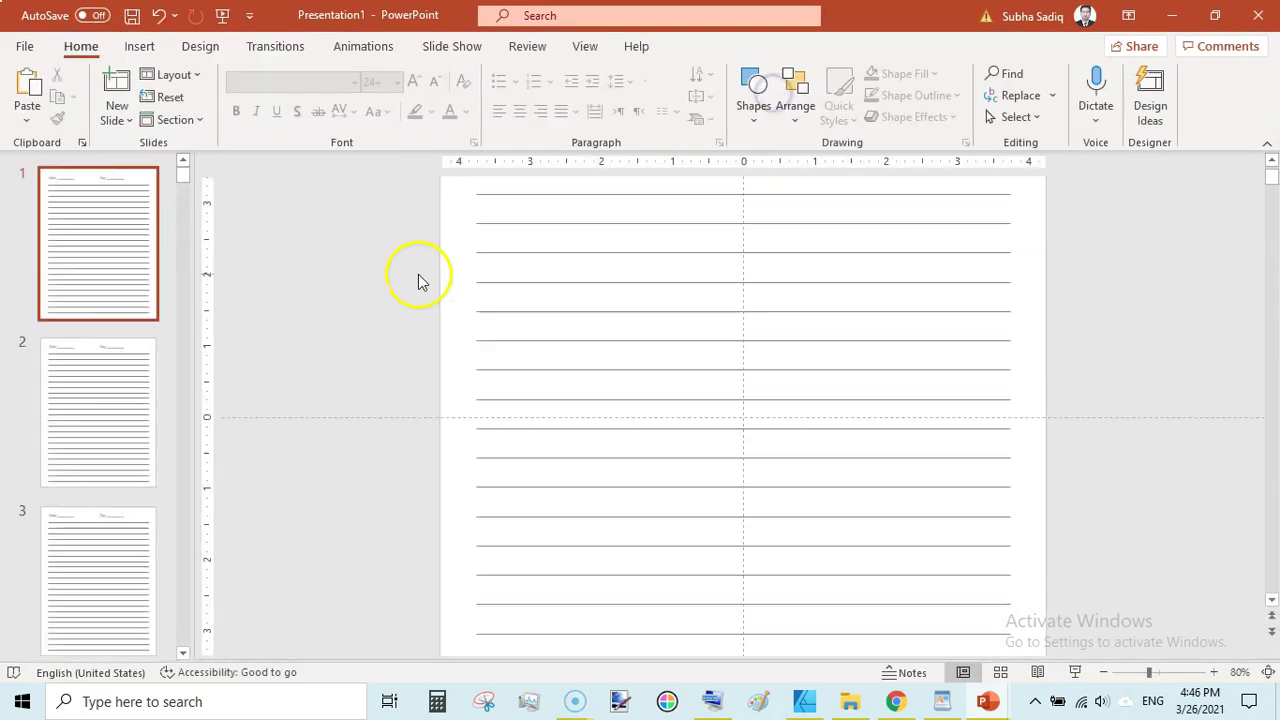
{"action": "left_click", "coordinate": [157, 258]}
{"action": "left_click", "coordinate": [57, 440]}
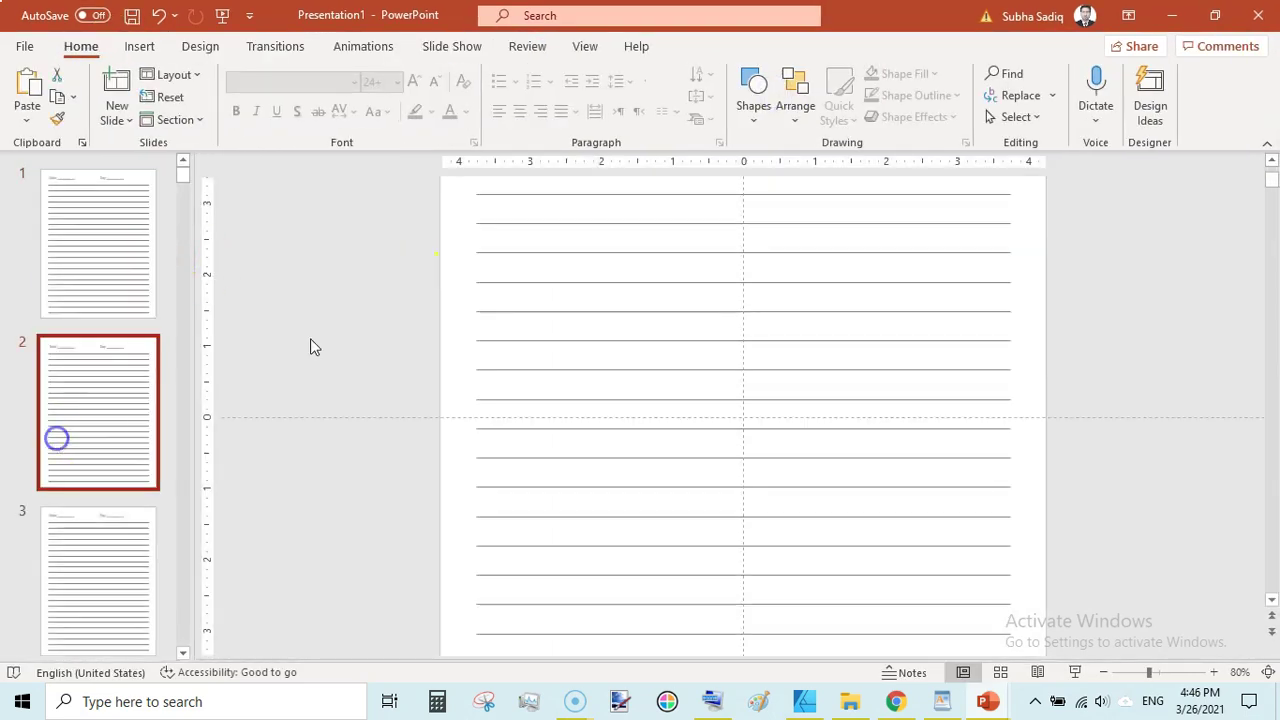
{"action": "left_click", "coordinate": [1271, 160]}
{"action": "scroll", "coordinate": [1271, 160], "scroll_direction": "up", "scroll_amount": 3}
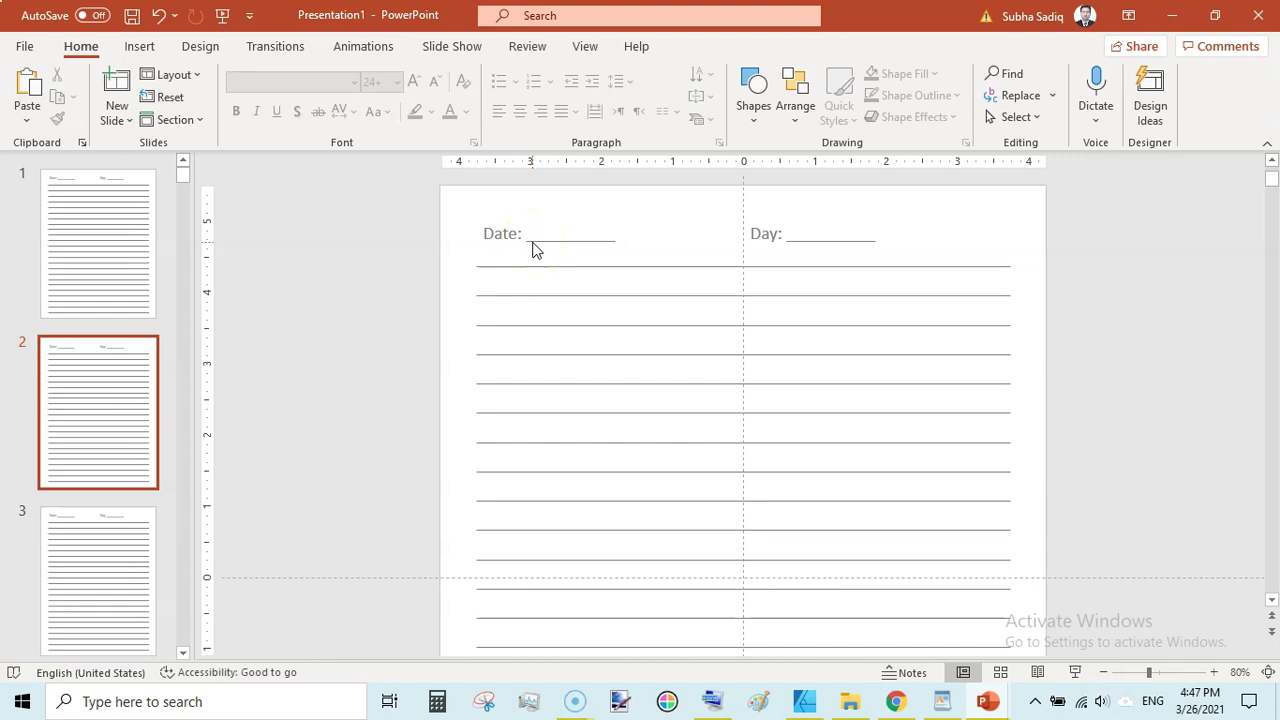
Step: Return to the slide master and select the lined layout with the date and day labels
{"action": "left_click", "coordinate": [585, 46]}
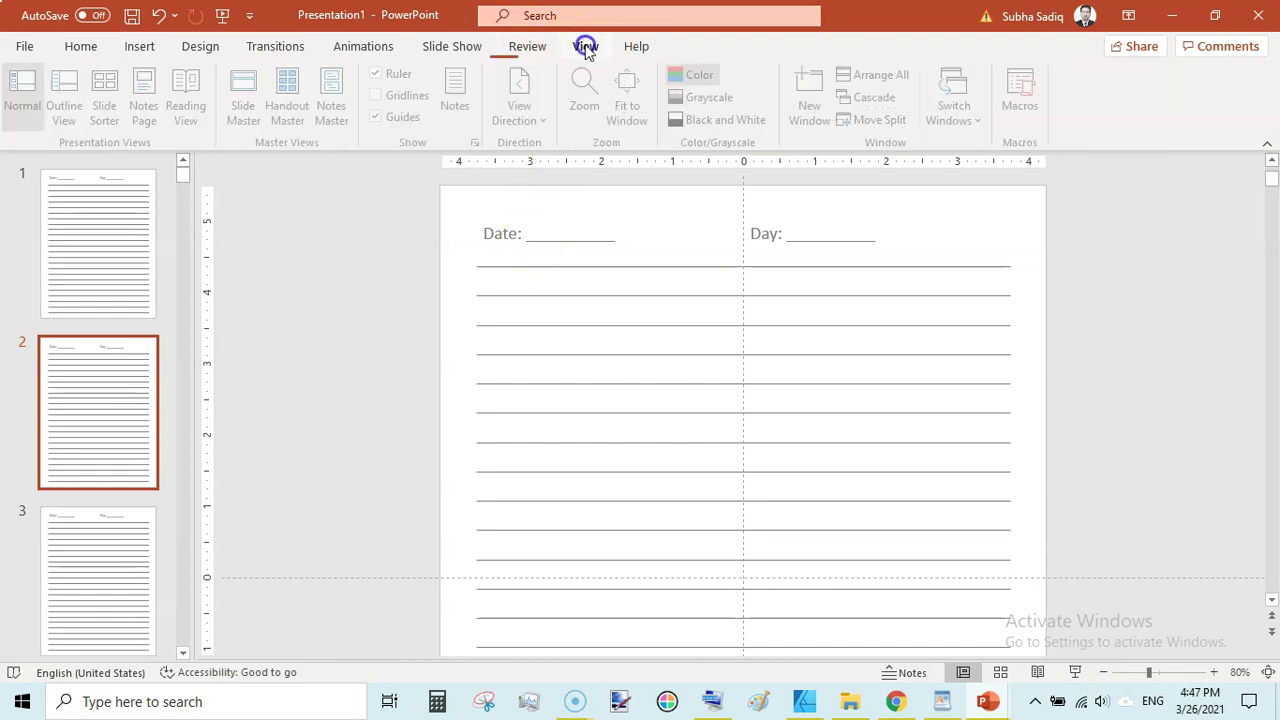
{"action": "left_click", "coordinate": [245, 112]}
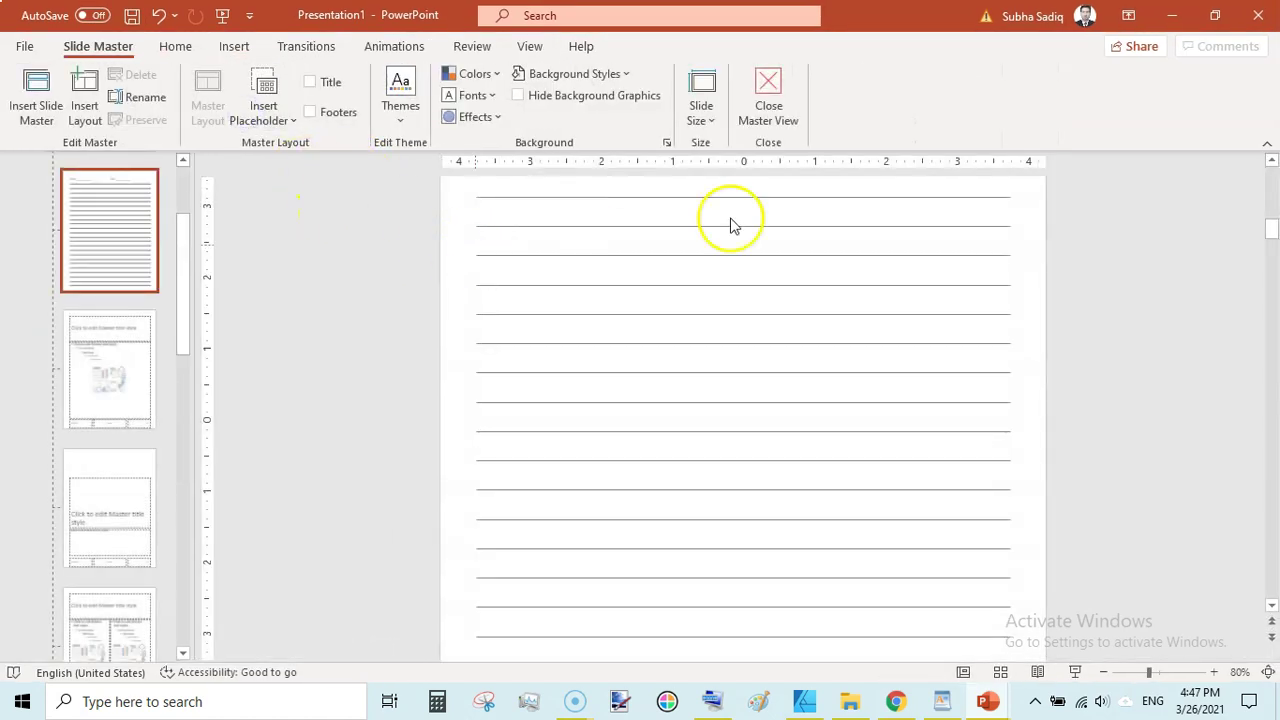
{"action": "left_click", "coordinate": [1268, 147]}
{"action": "scroll", "coordinate": [1268, 157], "scroll_direction": "up", "scroll_amount": 5}
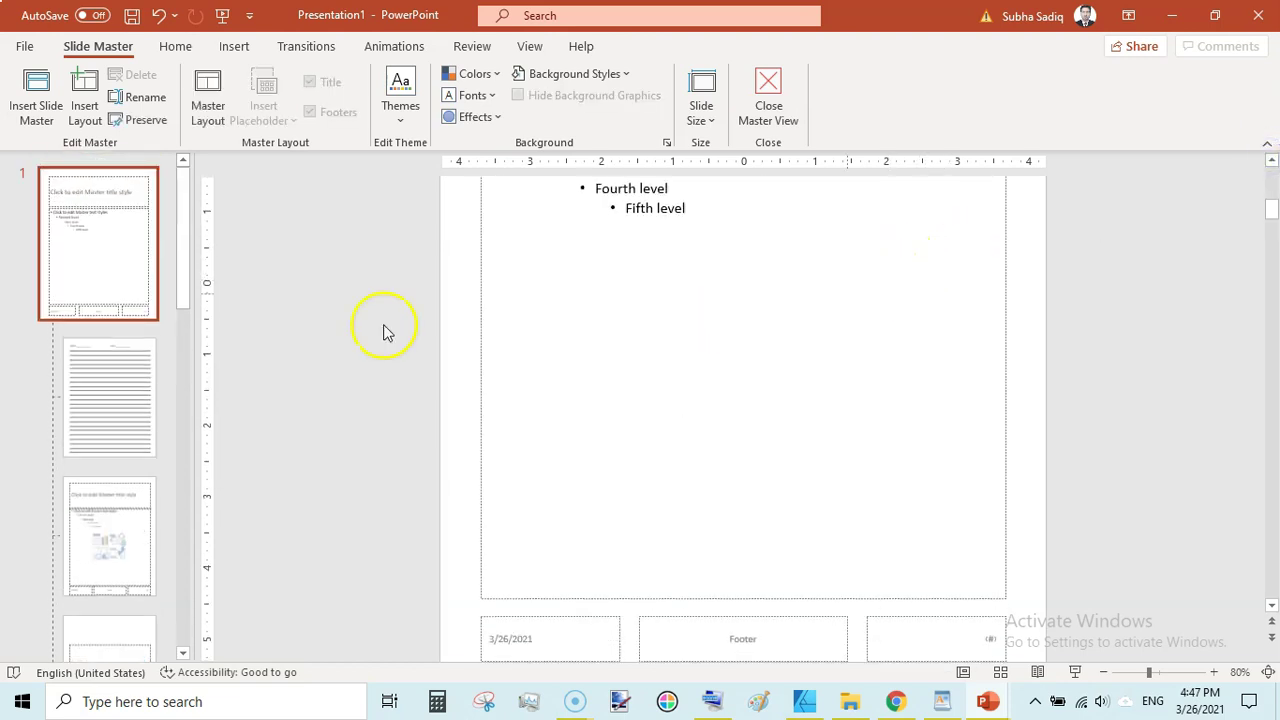
{"action": "left_click", "coordinate": [118, 370]}
{"action": "left_click", "coordinate": [638, 207]}
{"action": "left_click_drag", "start_coordinate": [638, 207], "coordinate": [640, 206]}
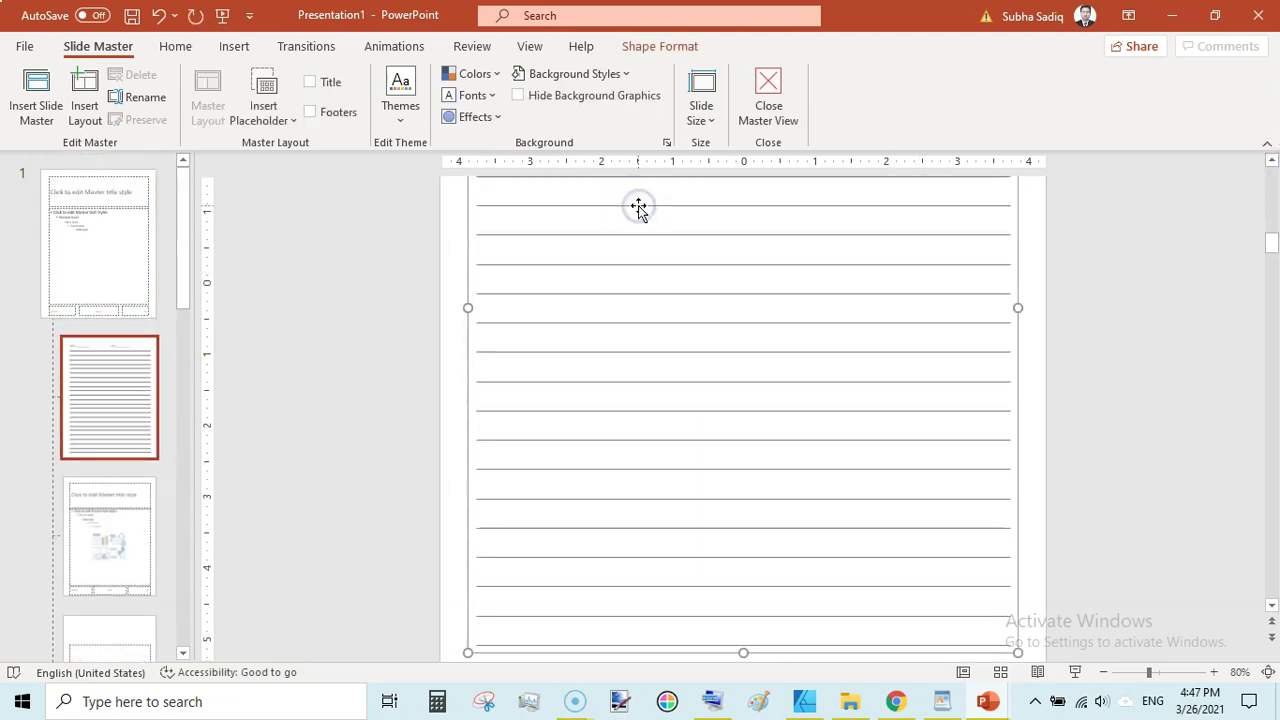
{"action": "left_click_drag", "start_coordinate": [1272, 245], "coordinate": [1268, 182]}
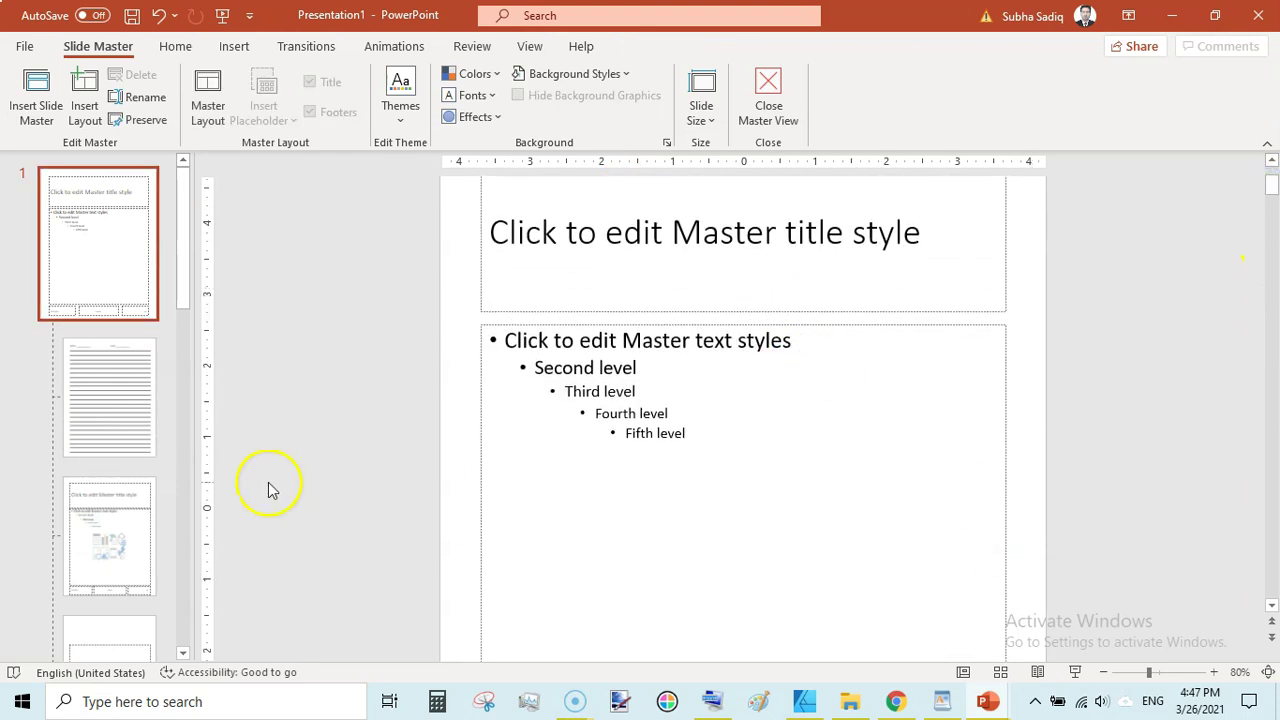
{"action": "left_click", "coordinate": [123, 434]}
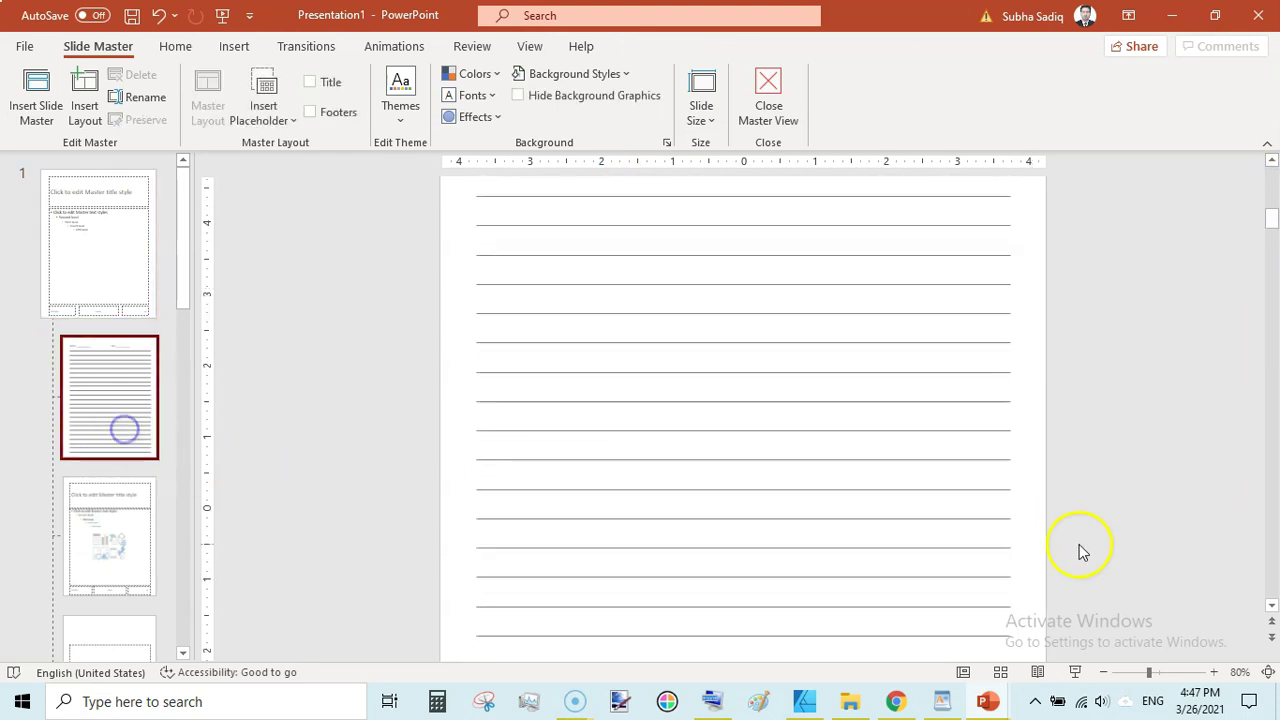
Step: Rework the blank after "Date:" into three underscore segments separated by slashes, with the last segment longest
{"action": "left_click", "coordinate": [1103, 672]}
{"action": "left_click", "coordinate": [1103, 672]}
{"action": "left_click", "coordinate": [1103, 672]}
{"action": "left_click", "coordinate": [1103, 672]}
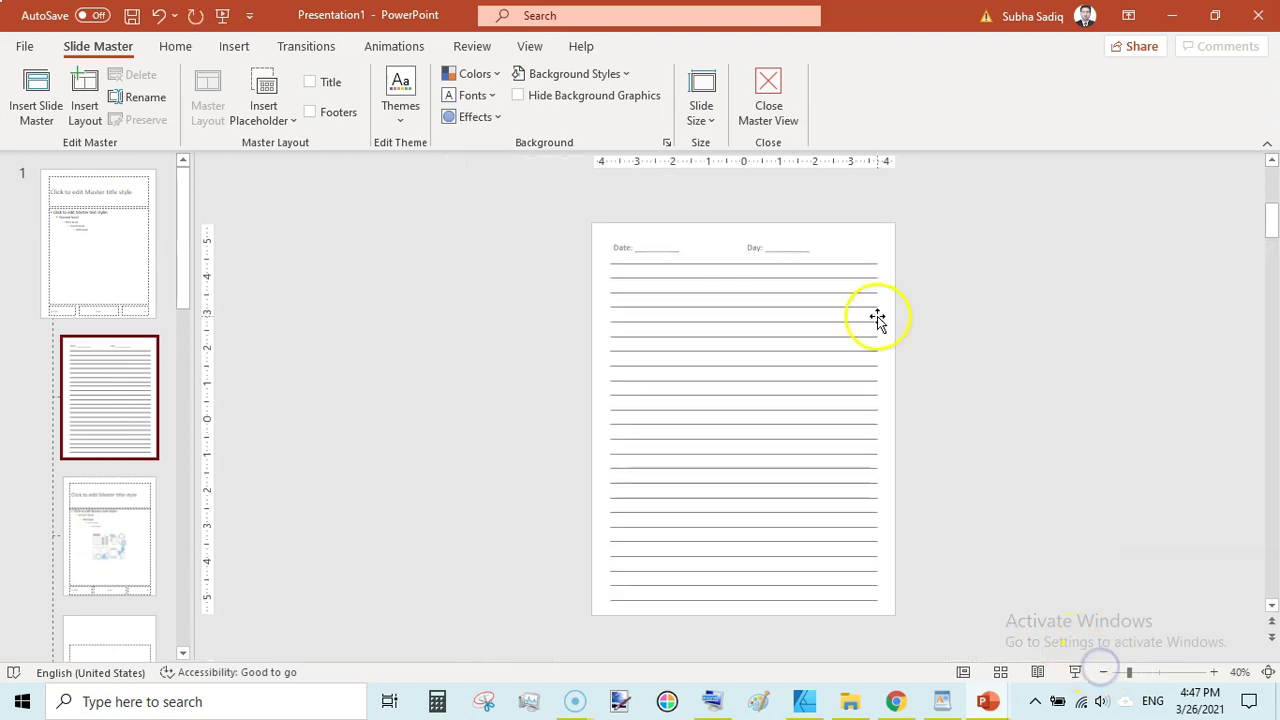
{"action": "left_click", "coordinate": [672, 246]}
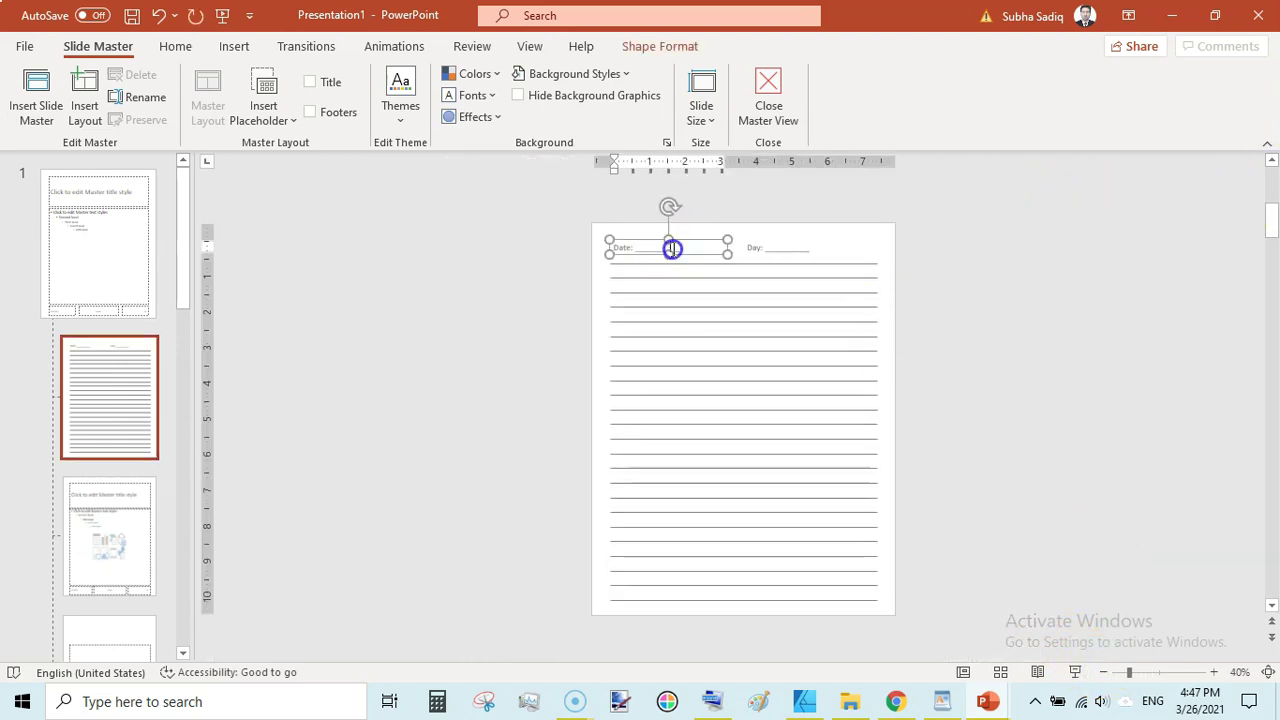
{"action": "left_click", "coordinate": [1213, 672]}
{"action": "left_click", "coordinate": [1213, 672]}
{"action": "left_click", "coordinate": [1213, 672]}
{"action": "left_click", "coordinate": [1213, 672]}
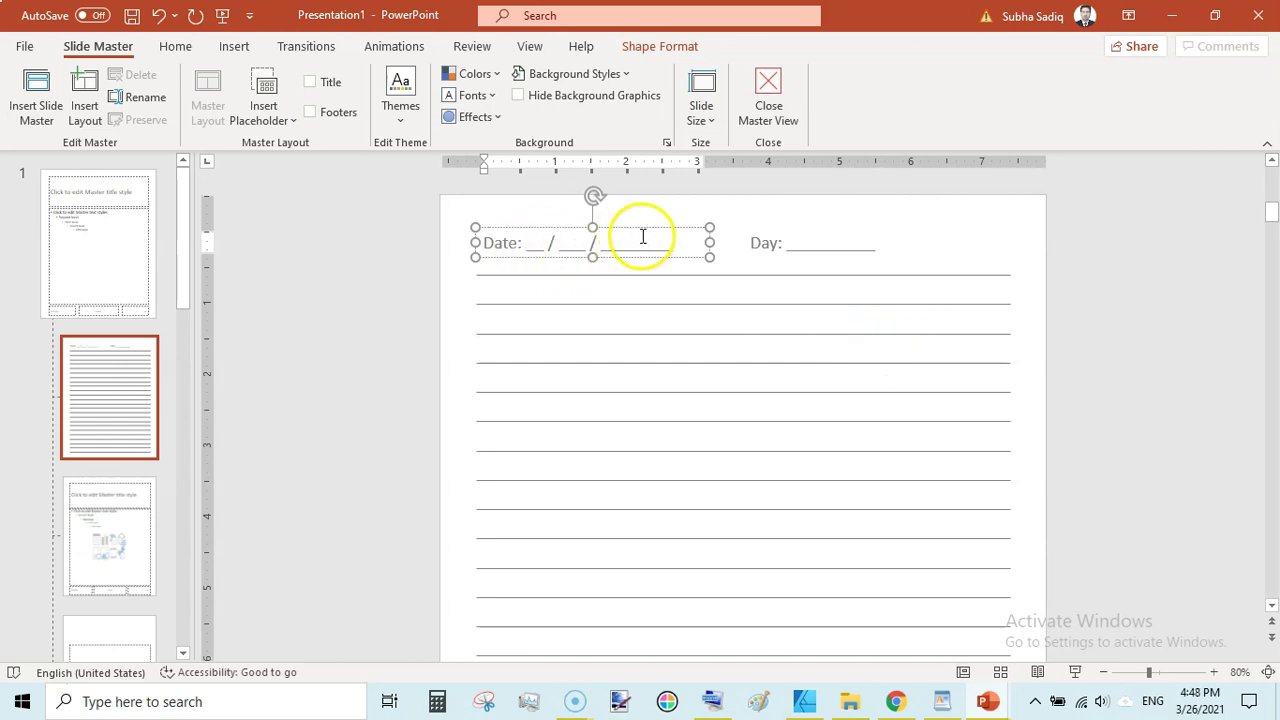
Step: Close the slide master and preview the journal pages as a full-screen slide show from the beginning
{"action": "left_click", "coordinate": [769, 115]}
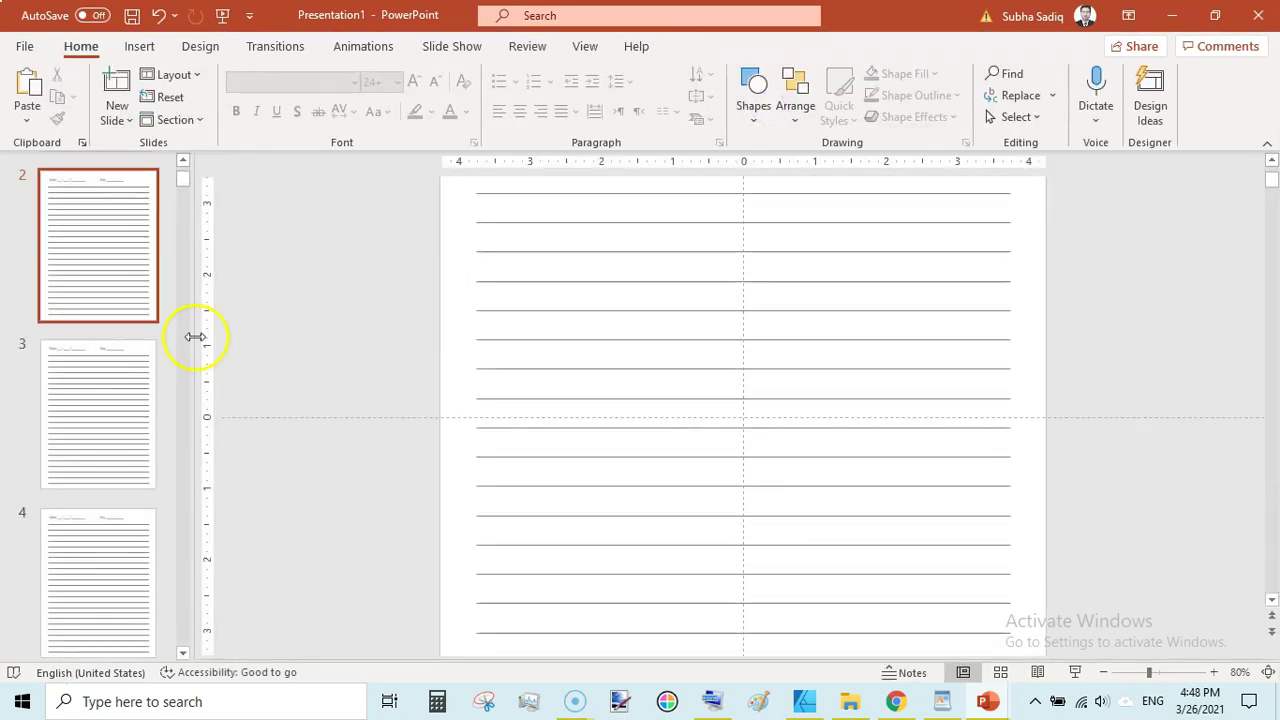
{"action": "left_click", "coordinate": [125, 365]}
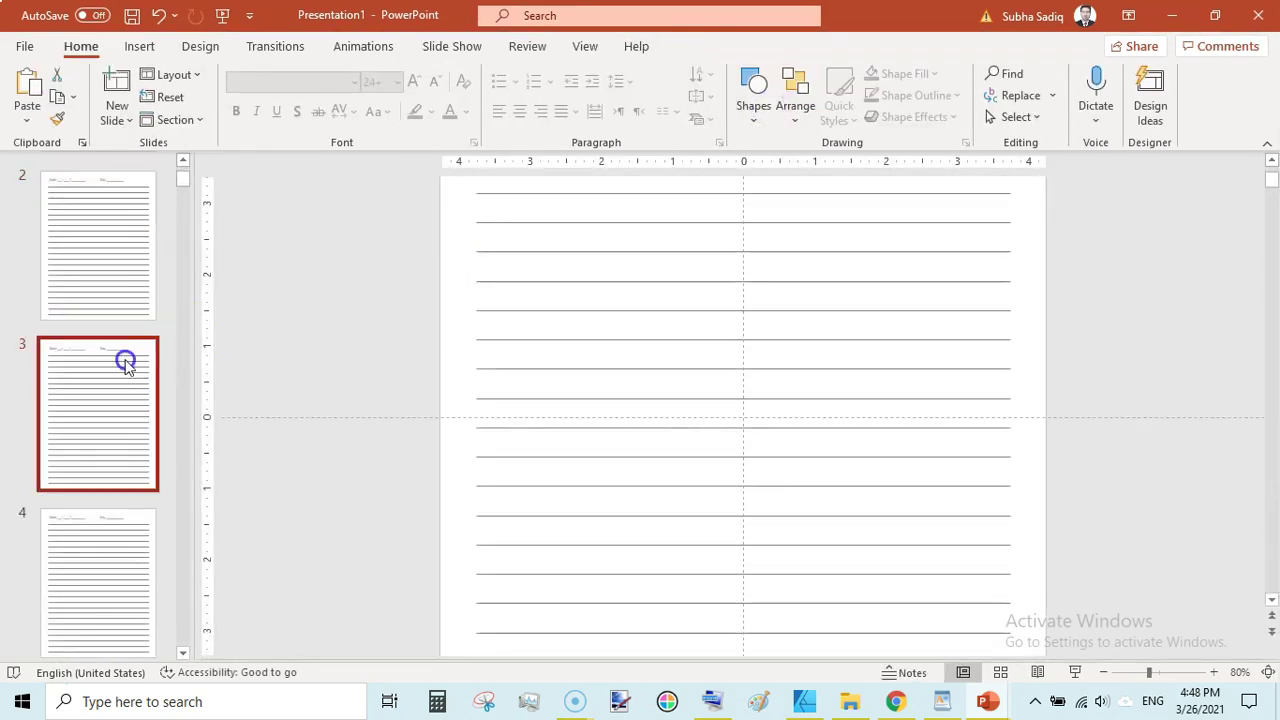
{"action": "left_click", "coordinate": [1271, 161]}
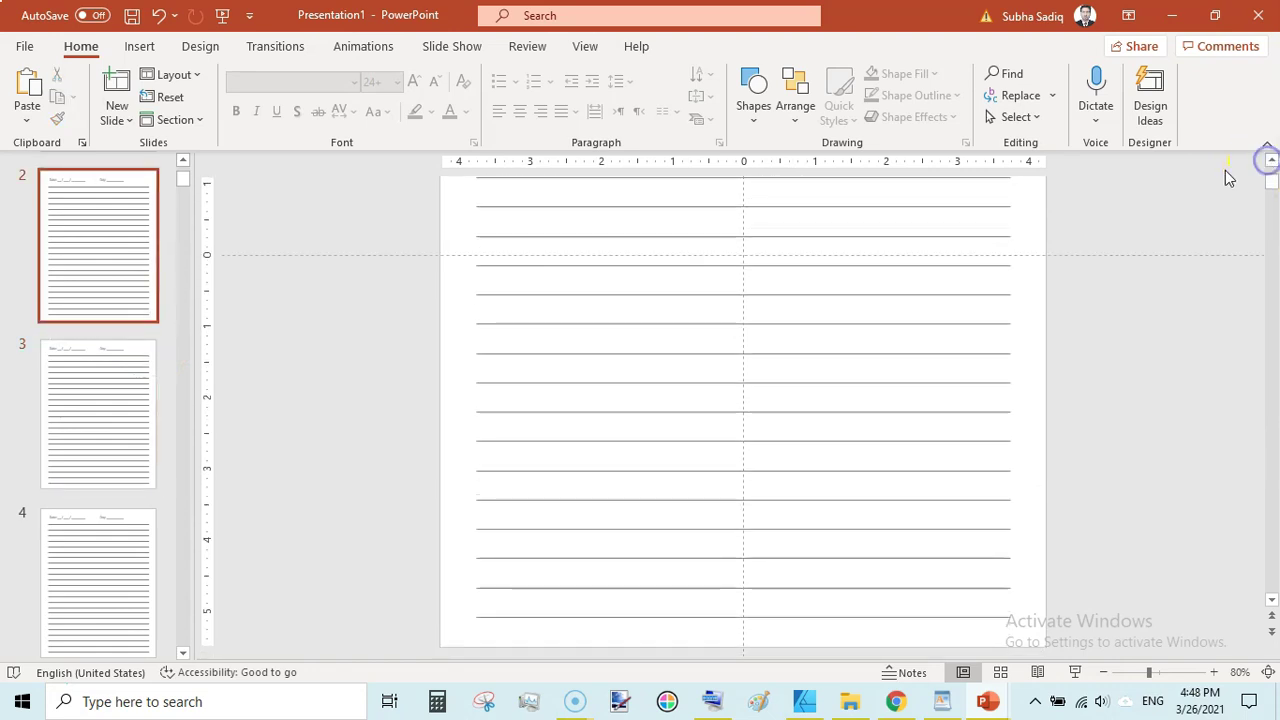
{"action": "left_click", "coordinate": [452, 46]}
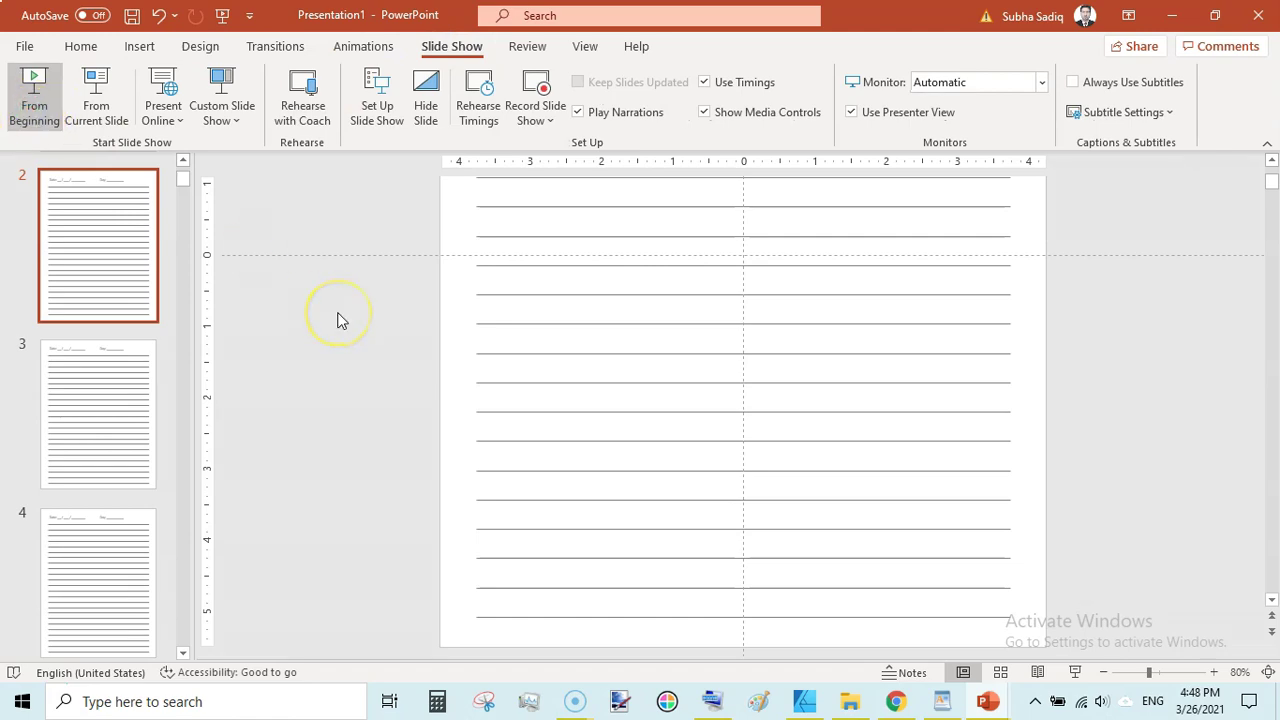
{"action": "key", "text": "F5"}
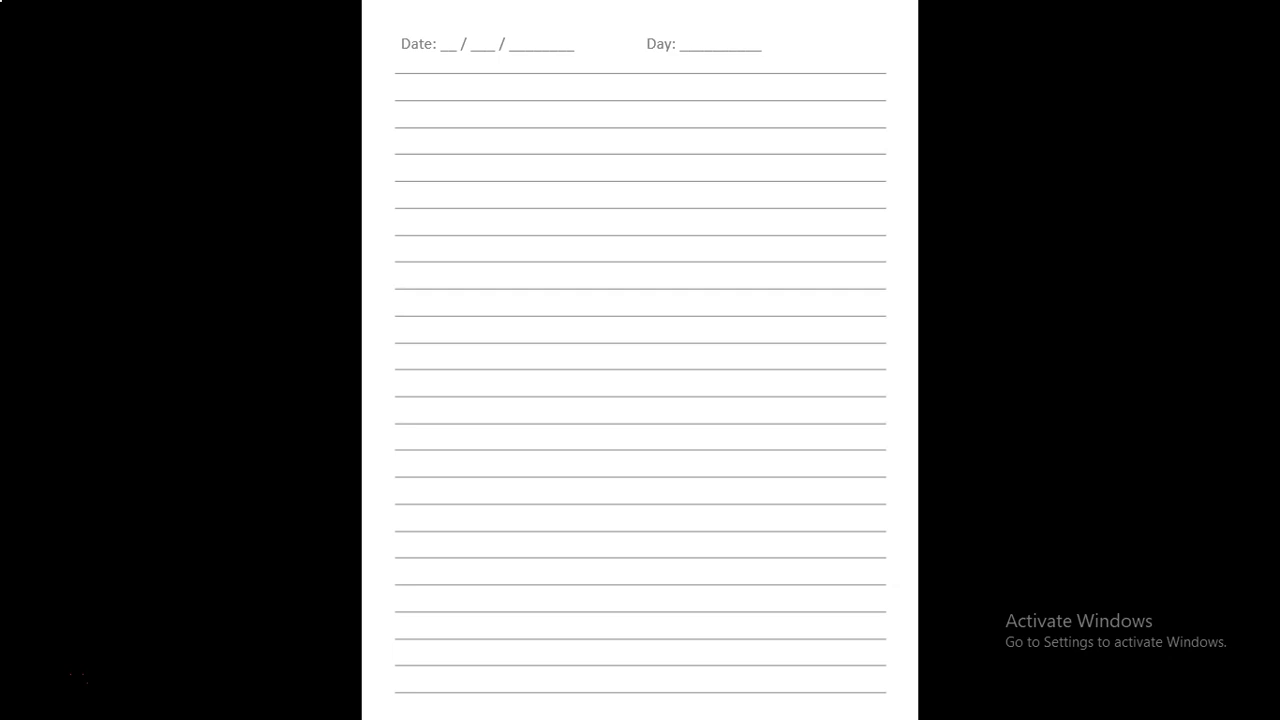
Step: End the slide show and open the lined journal layout in the slide master
{"action": "key", "text": "Escape"}
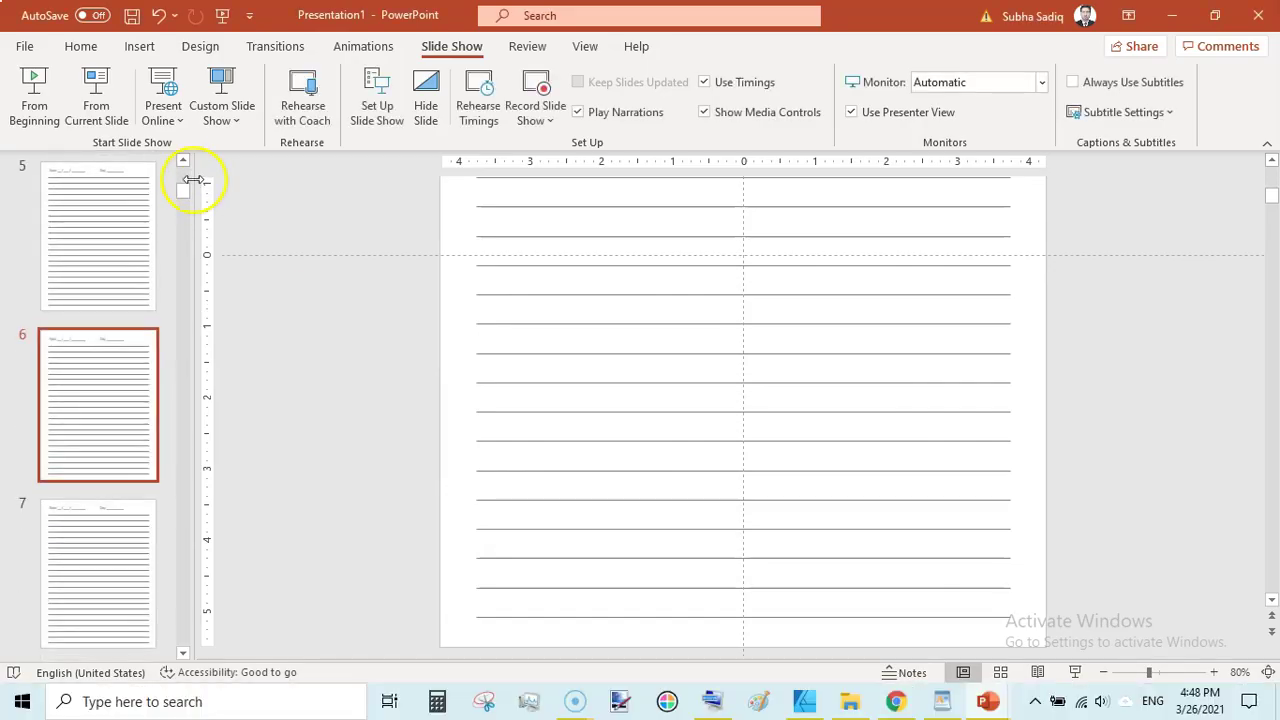
{"action": "left_click_drag", "start_coordinate": [183, 193], "coordinate": [183, 167]}
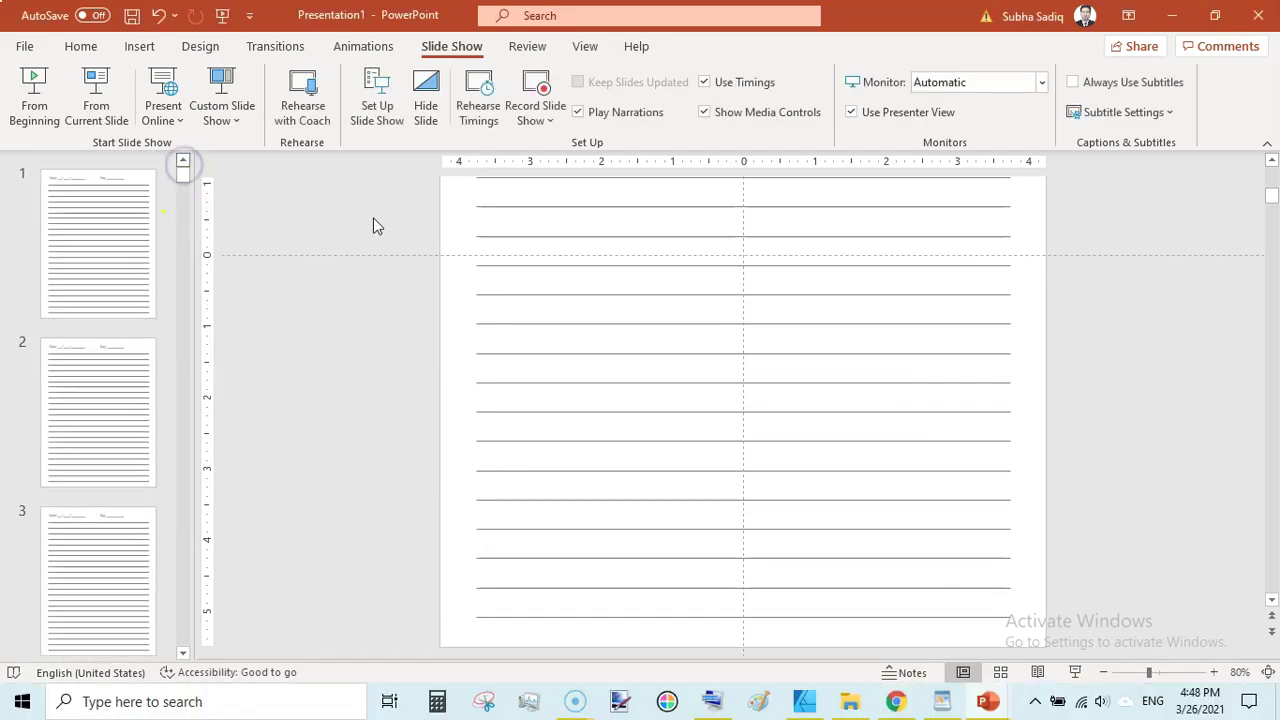
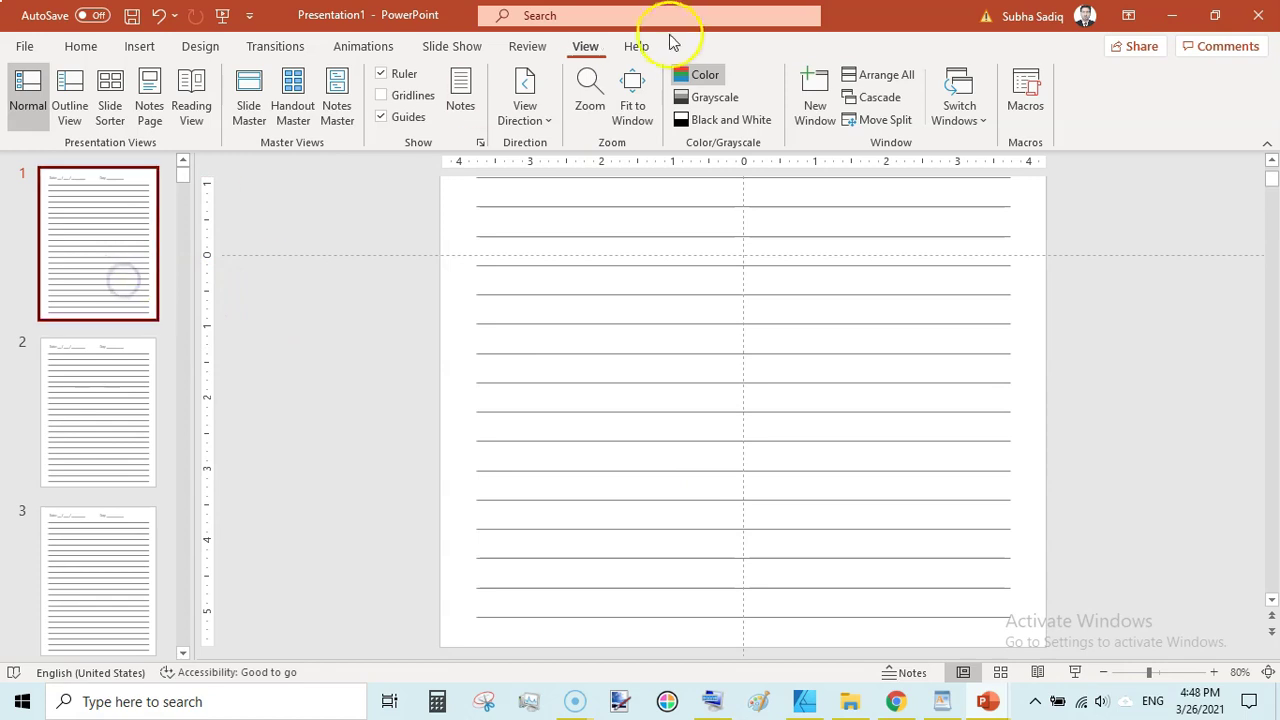
{"action": "left_click", "coordinate": [249, 95]}
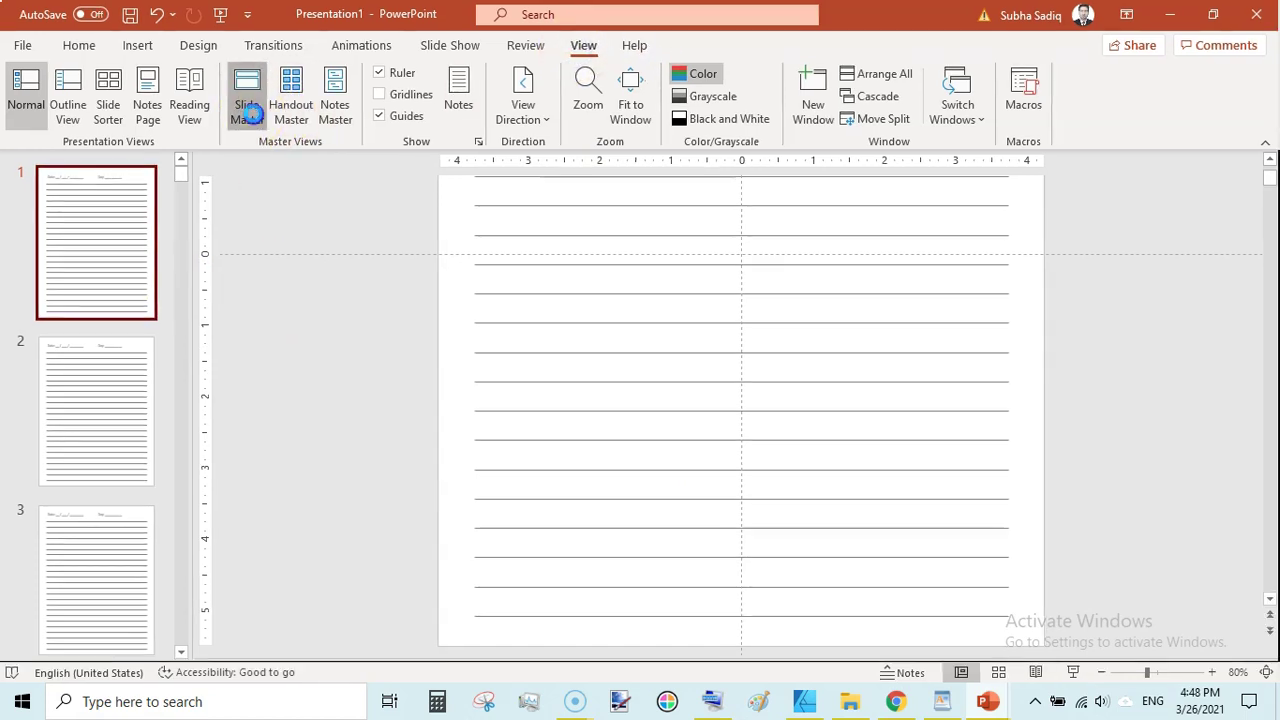
{"action": "left_click", "coordinate": [140, 254]}
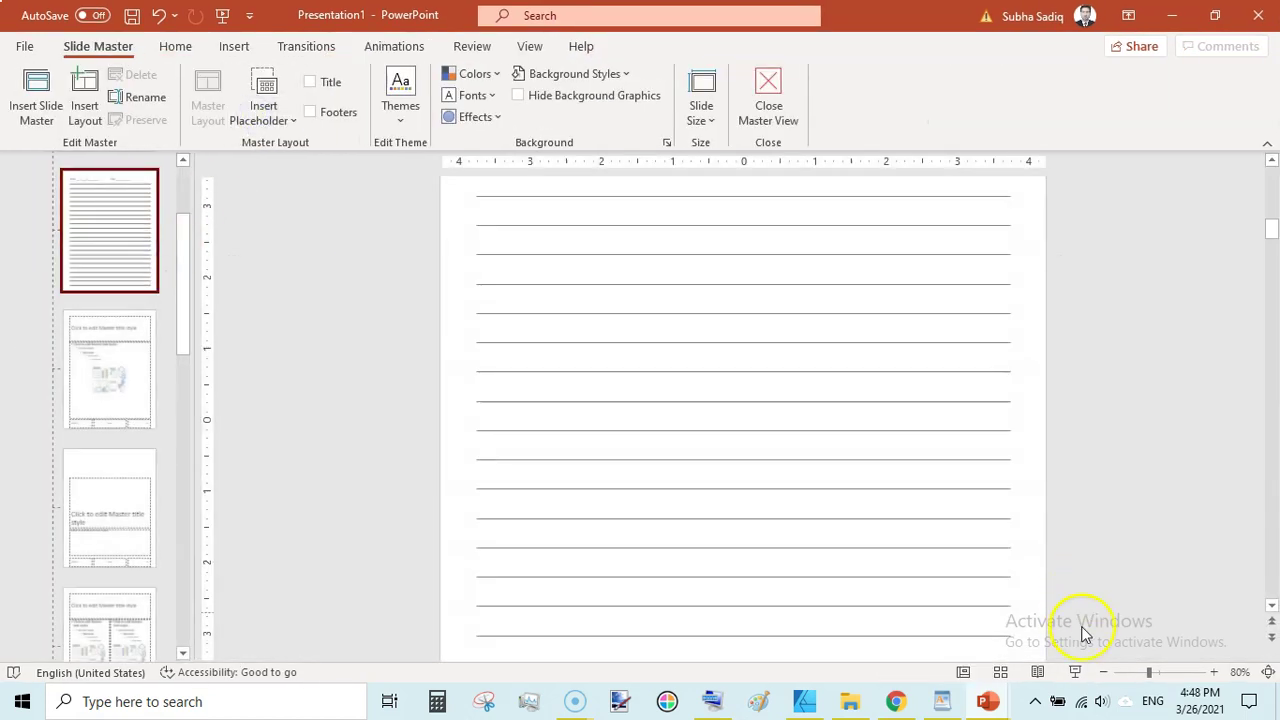
Step: Draw a tall rectangle about 0.75 in wide and 10.13 in high down the middle of the lined page
{"action": "left_click", "coordinate": [1103, 670]}
{"action": "left_click", "coordinate": [1103, 670]}
{"action": "left_click", "coordinate": [1103, 670]}
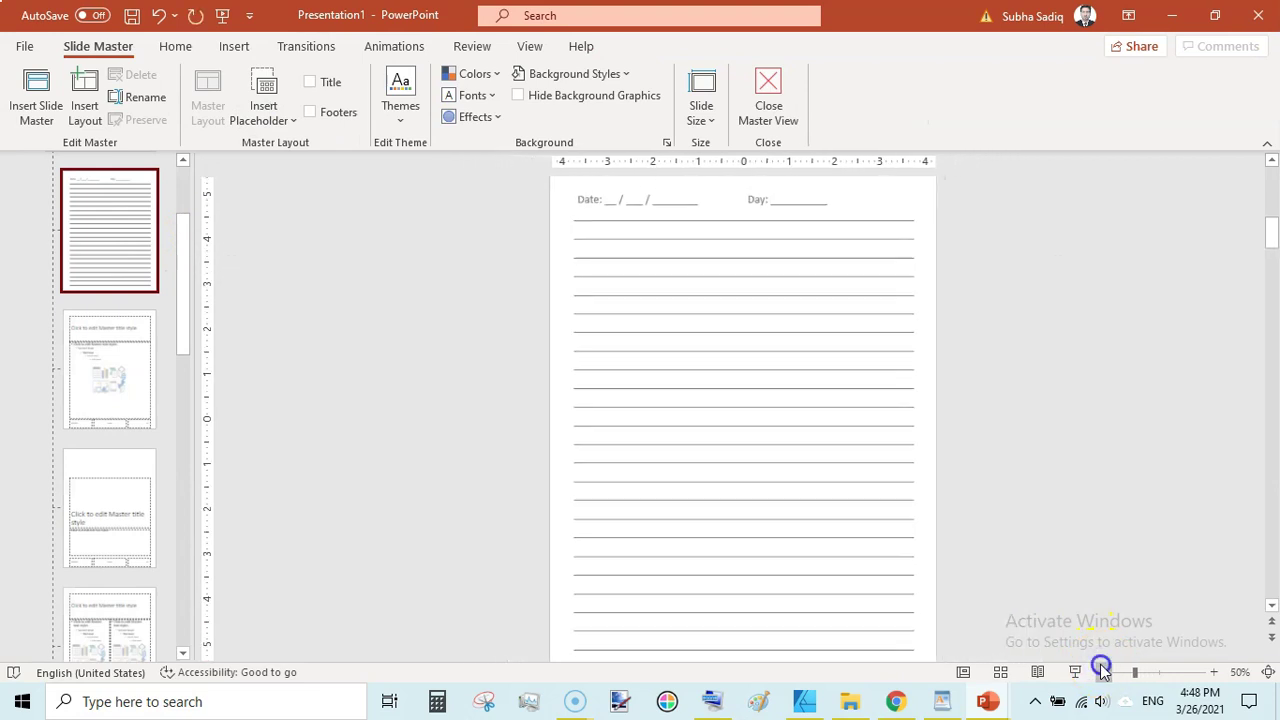
{"action": "left_click", "coordinate": [1103, 670]}
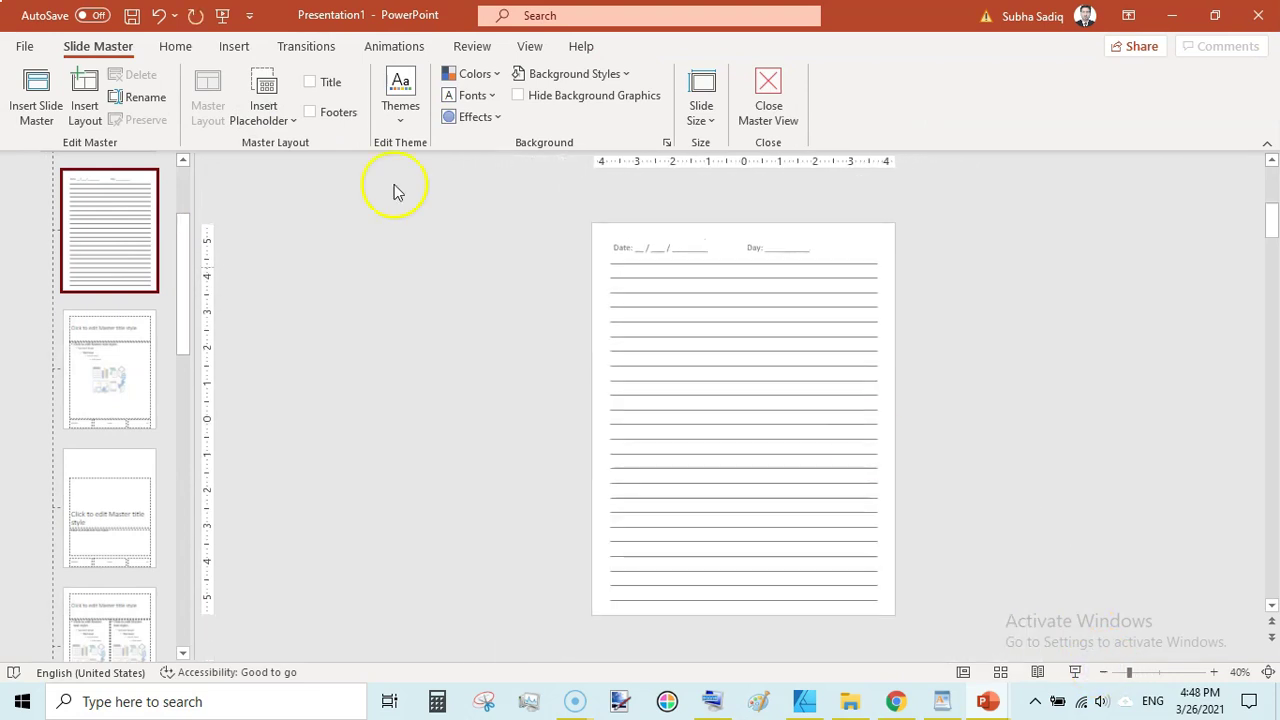
{"action": "left_click", "coordinate": [232, 45]}
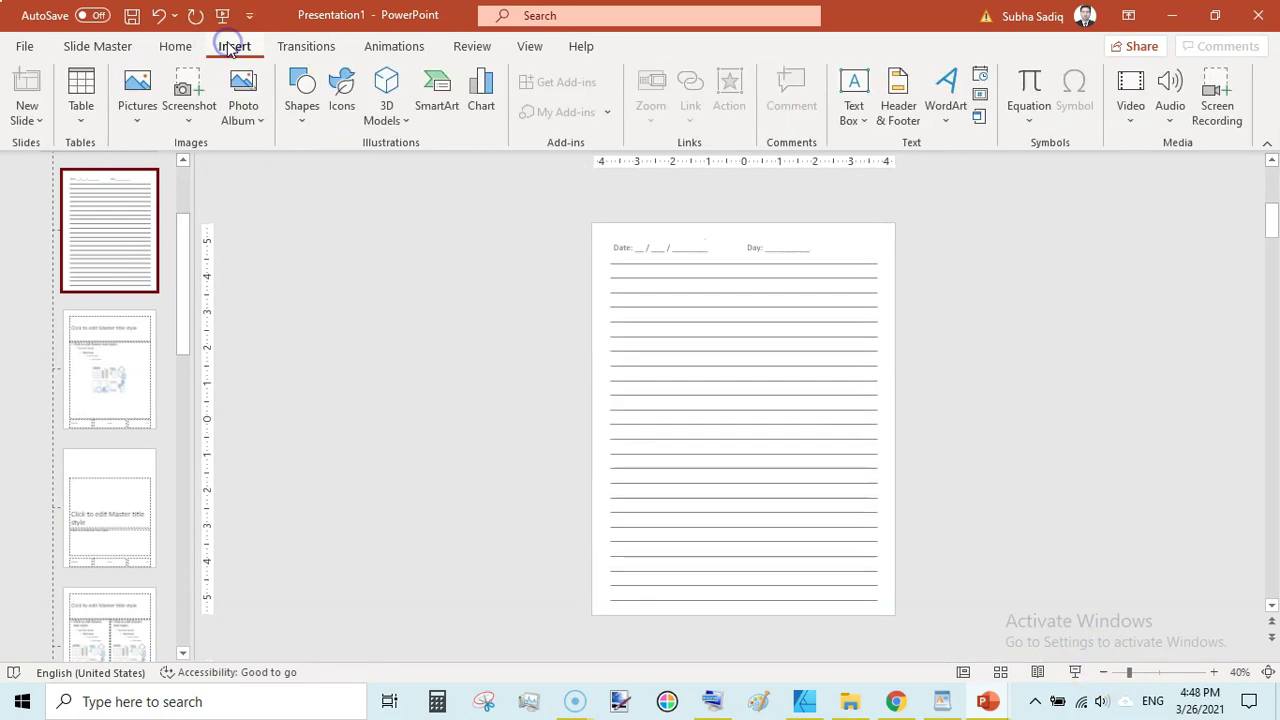
{"action": "left_click", "coordinate": [298, 120]}
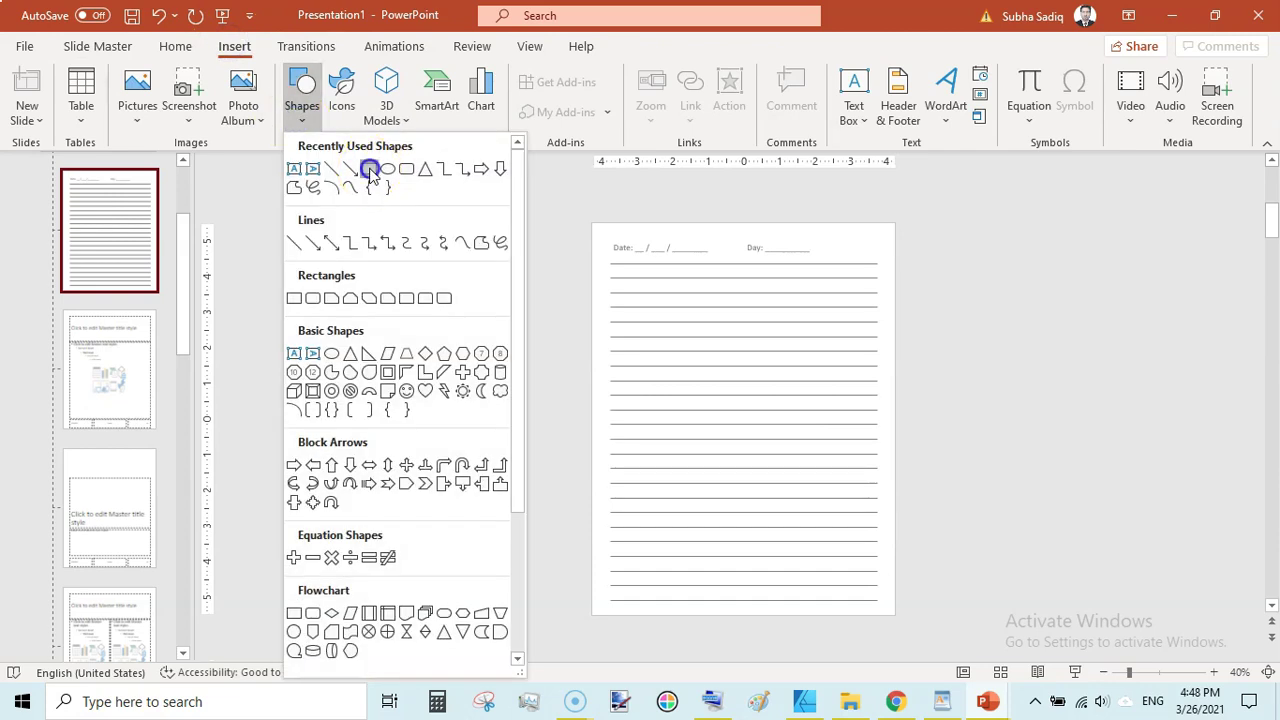
{"action": "left_click", "coordinate": [370, 170]}
{"action": "left_click_drag", "start_coordinate": [726, 257], "coordinate": [752, 617]}
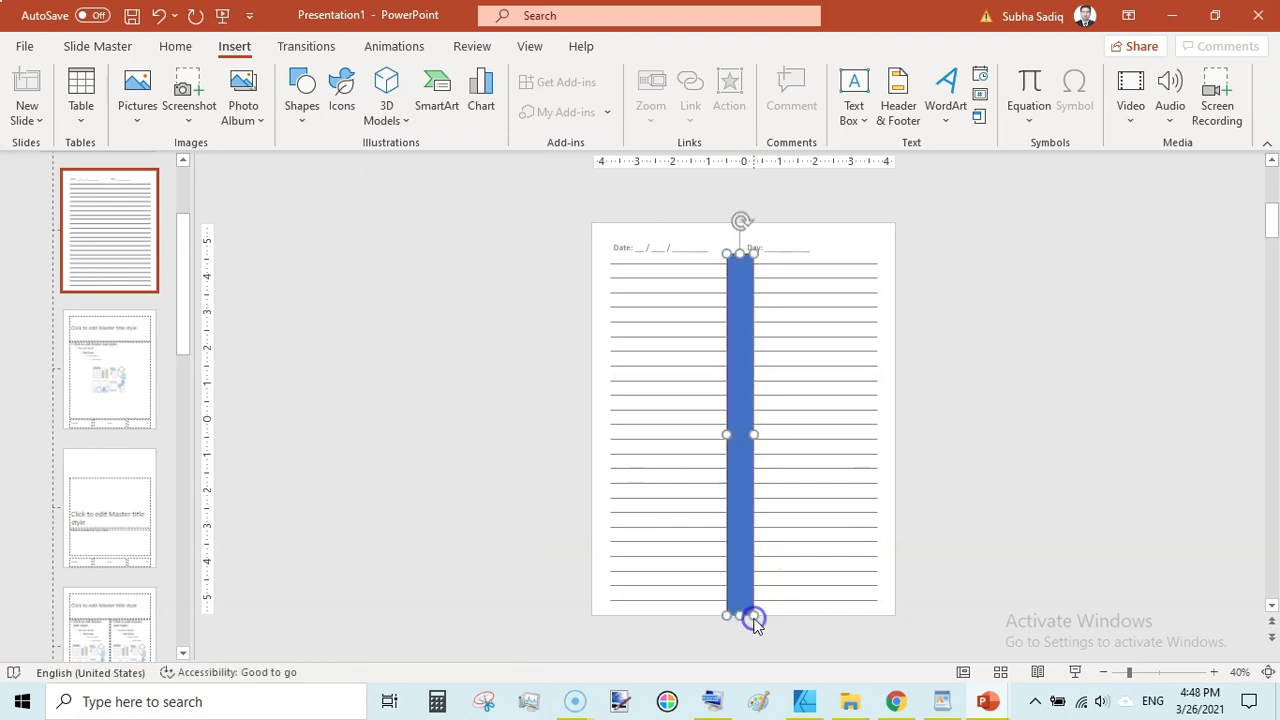
Step: Give the tall rectangle a white fill and no outline
{"action": "left_click", "coordinate": [512, 76]}
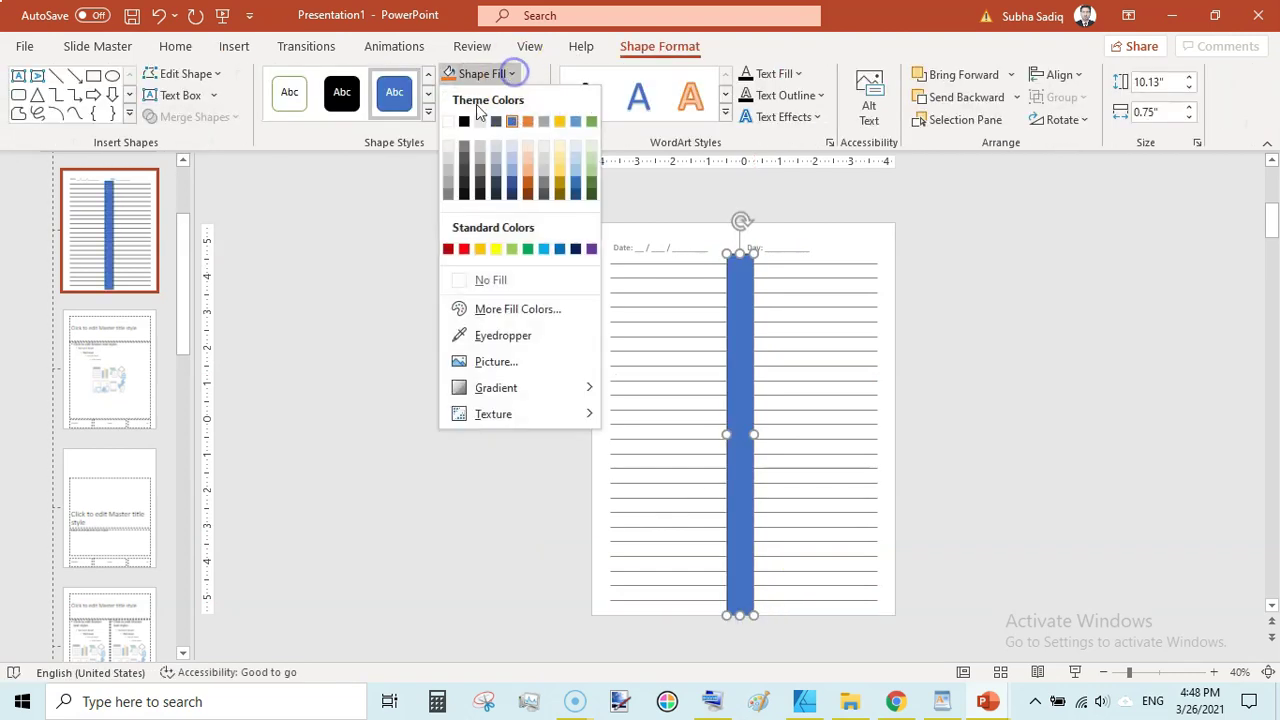
{"action": "left_click", "coordinate": [457, 120]}
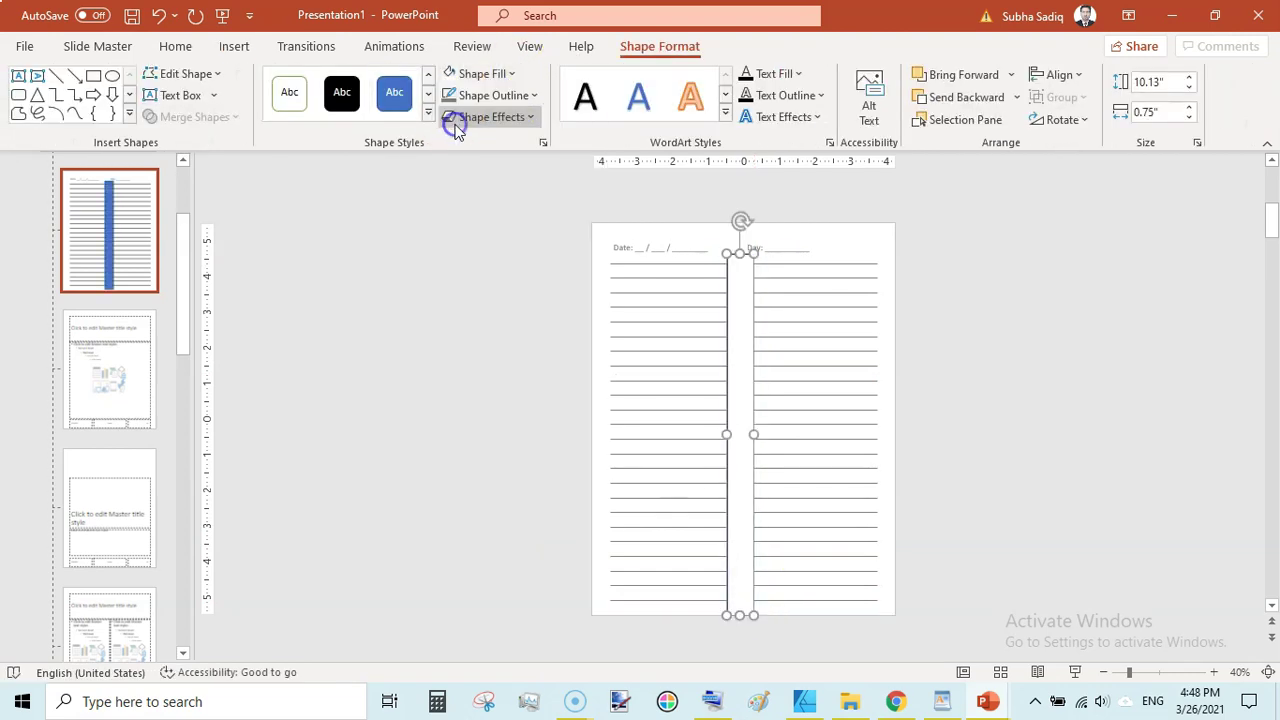
{"action": "left_click", "coordinate": [529, 95]}
{"action": "left_click", "coordinate": [497, 308]}
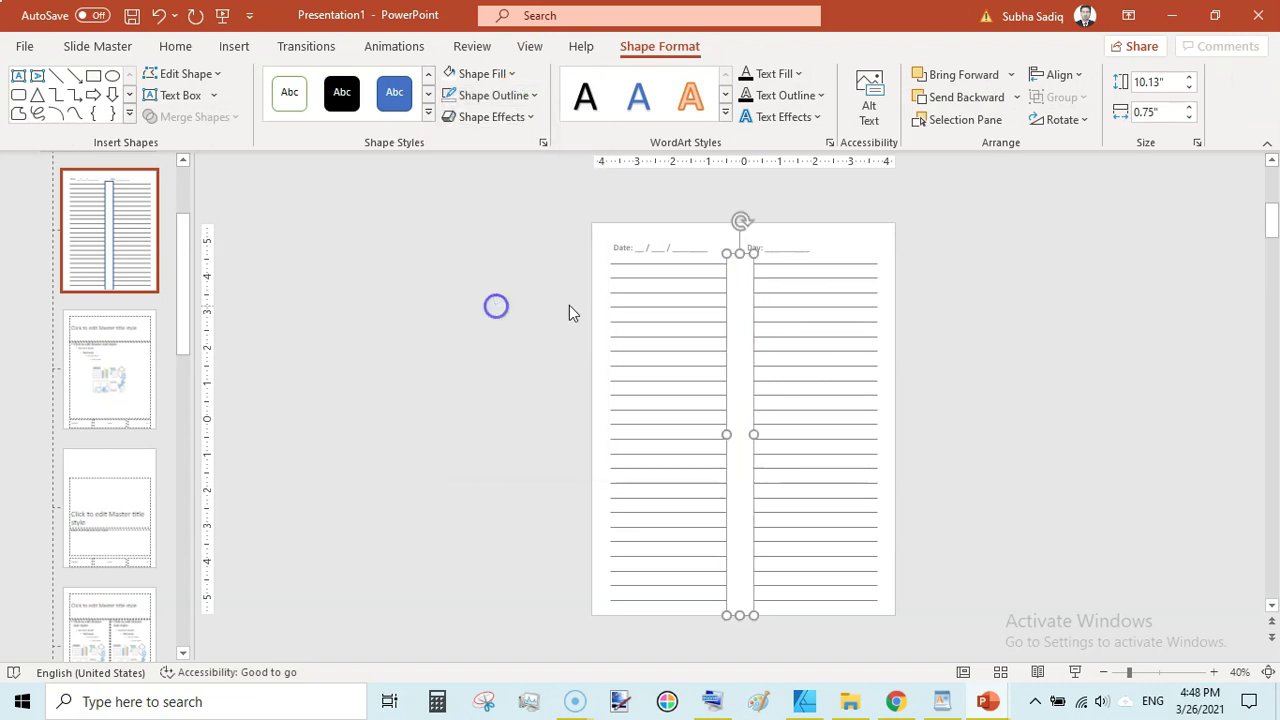
Step: Narrow the white strip to about 0.47 in and center it horizontally on the page
{"action": "left_click_drag", "start_coordinate": [754, 431], "coordinate": [748, 434]}
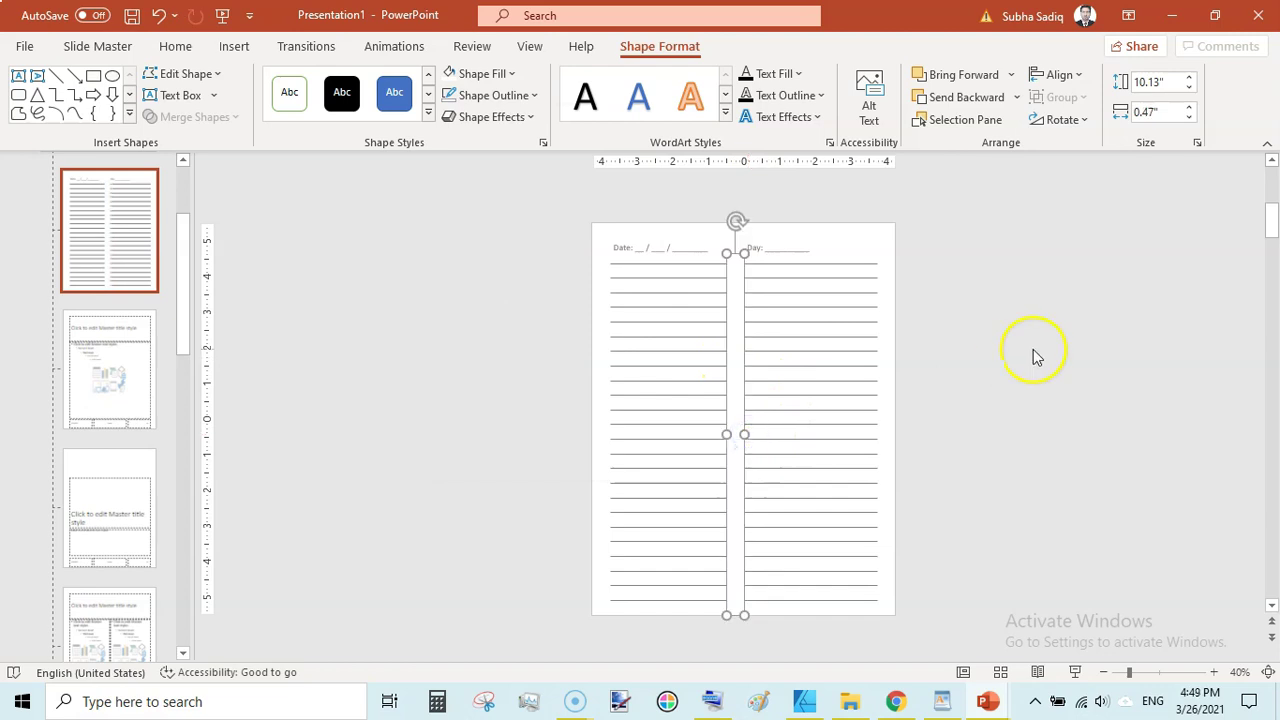
{"action": "left_click", "coordinate": [1068, 75]}
{"action": "left_click", "coordinate": [1098, 127]}
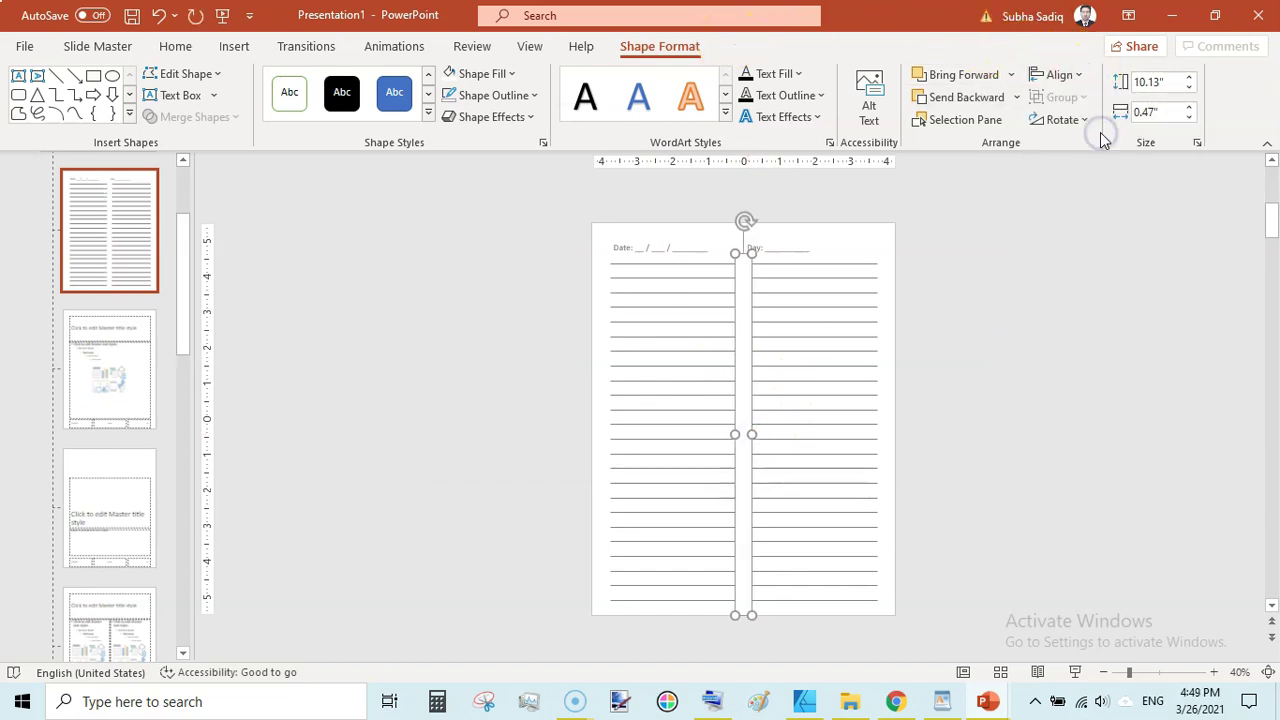
Step: Try aligning the white strip to the vertical middle of the page, and undo the alignment
{"action": "left_click", "coordinate": [1075, 75]}
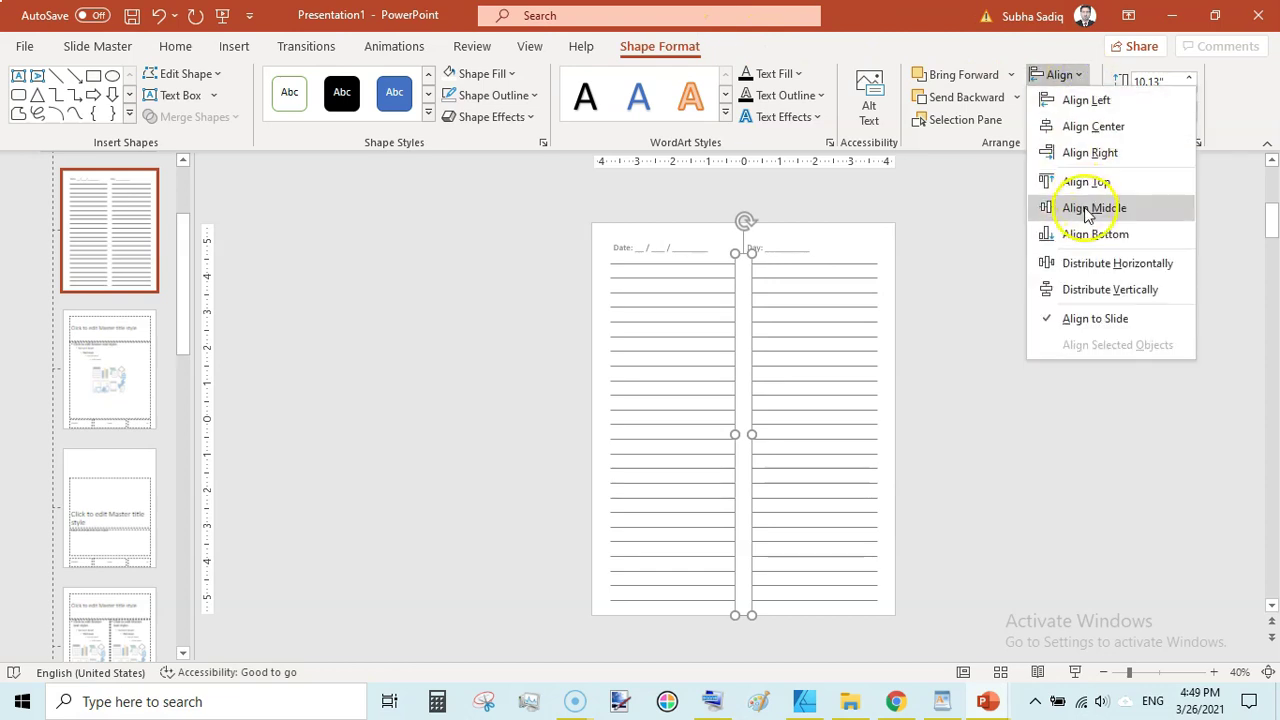
{"action": "left_click", "coordinate": [1088, 210]}
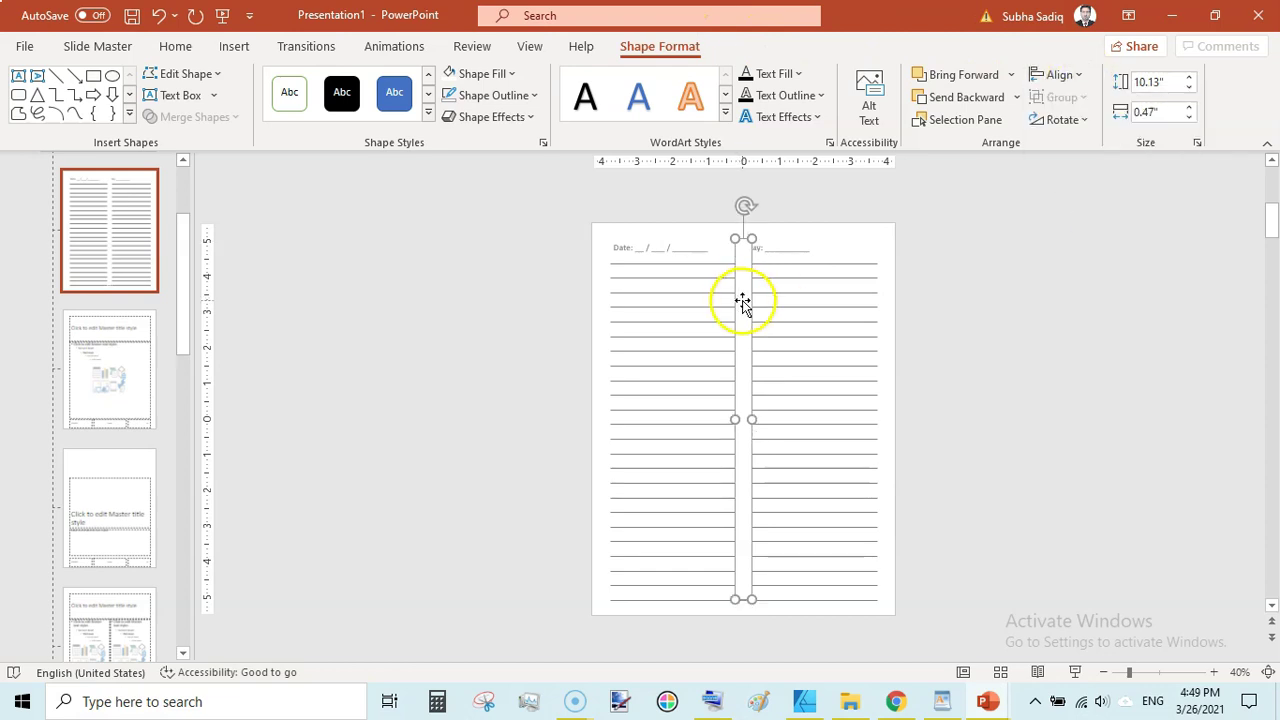
{"action": "key", "text": "ctrl+z"}
{"action": "left_click", "coordinate": [971, 334]}
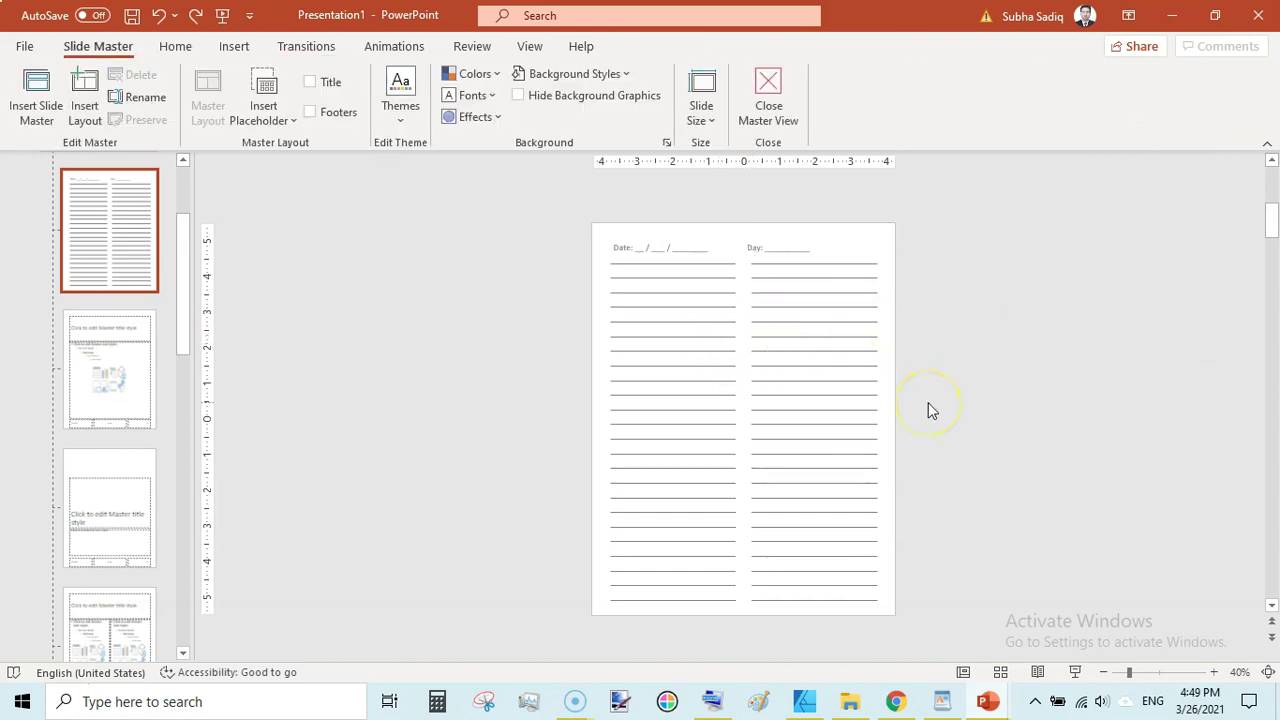
Step: Duplicate the white strip and rotate the copy to lie horizontally across the middle of the page
{"action": "left_click", "coordinate": [743, 377]}
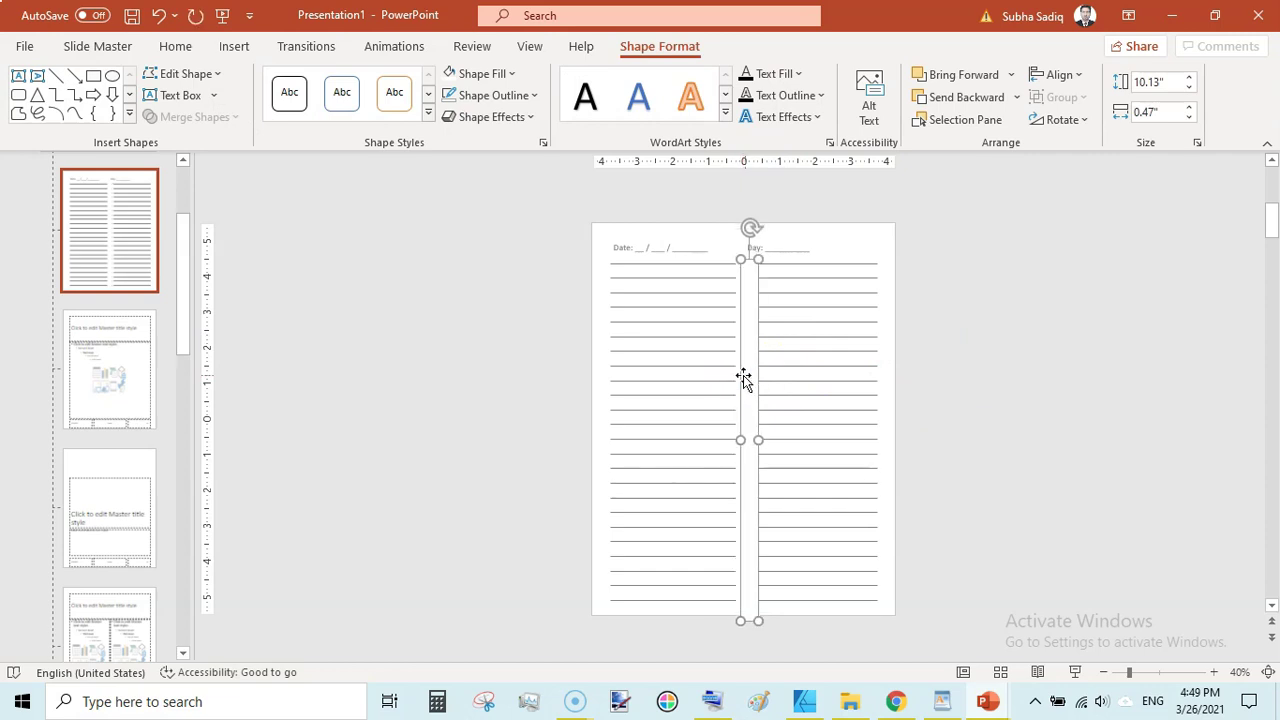
{"action": "left_click_drag", "start_coordinate": [744, 377], "coordinate": [805, 379]}
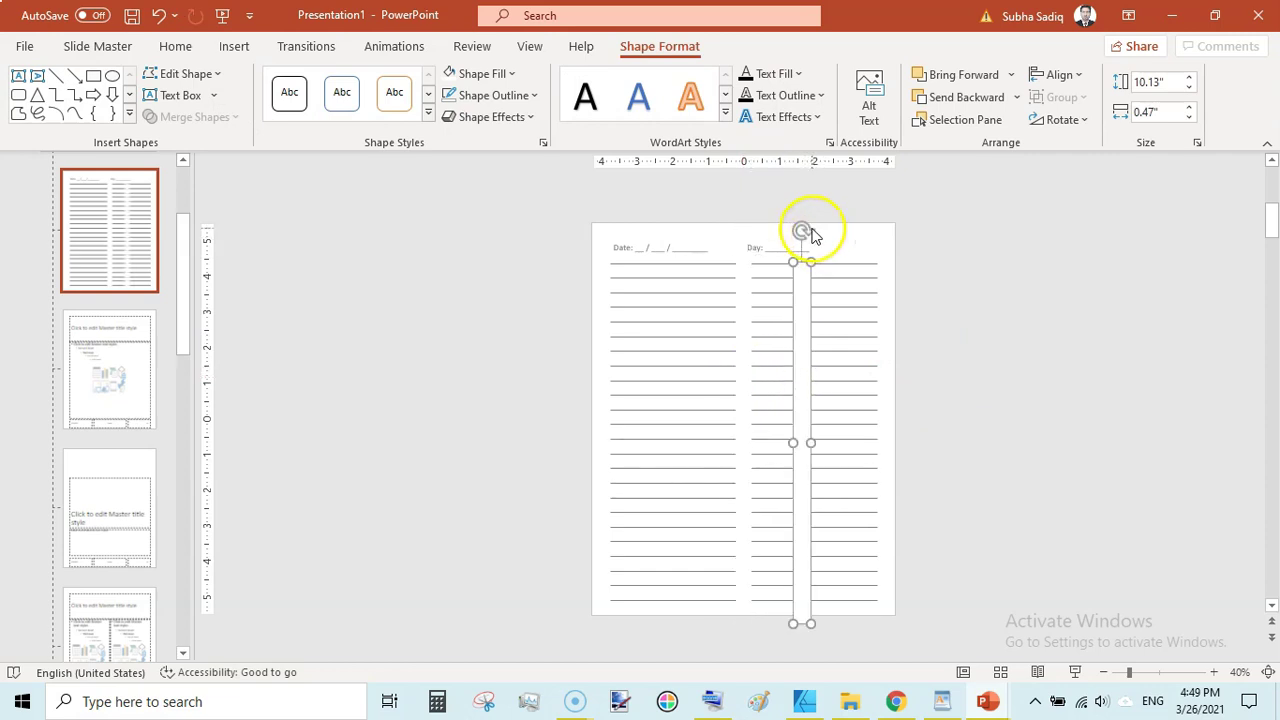
{"action": "left_click_drag", "start_coordinate": [804, 229], "coordinate": [1020, 398]}
{"action": "left_click_drag", "start_coordinate": [1030, 442], "coordinate": [888, 417]}
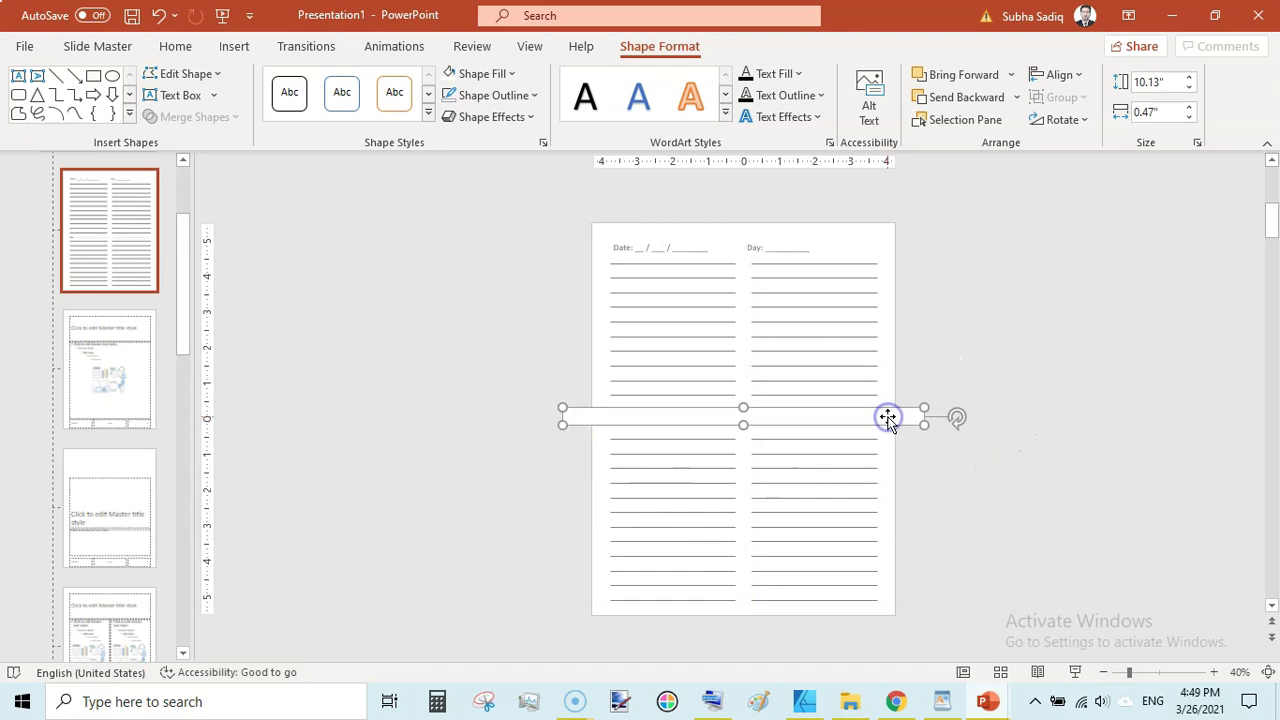
Step: Align the horizontal white strip to the vertical middle of the page
{"action": "left_click", "coordinate": [1085, 75]}
{"action": "left_click", "coordinate": [1112, 209]}
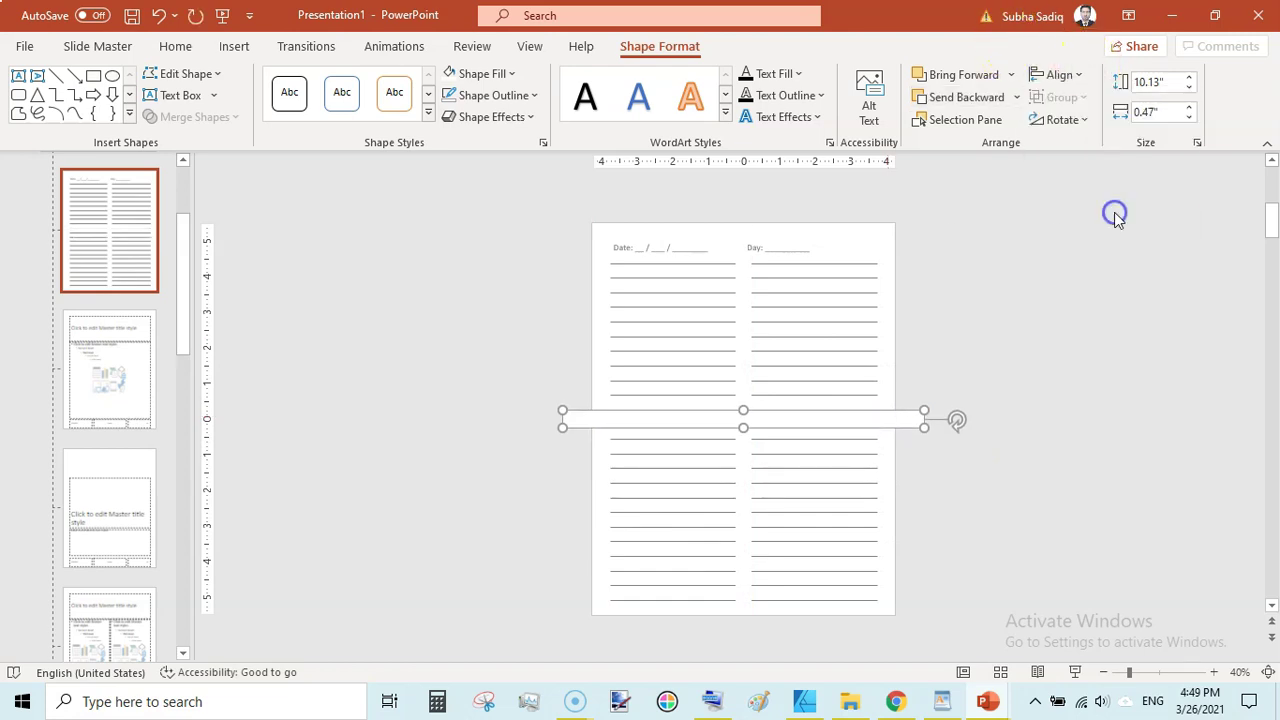
{"action": "left_click", "coordinate": [1049, 348]}
Step: Set the long dimension of the horizontal white strip to 8.5 in
{"action": "left_click", "coordinate": [916, 418]}
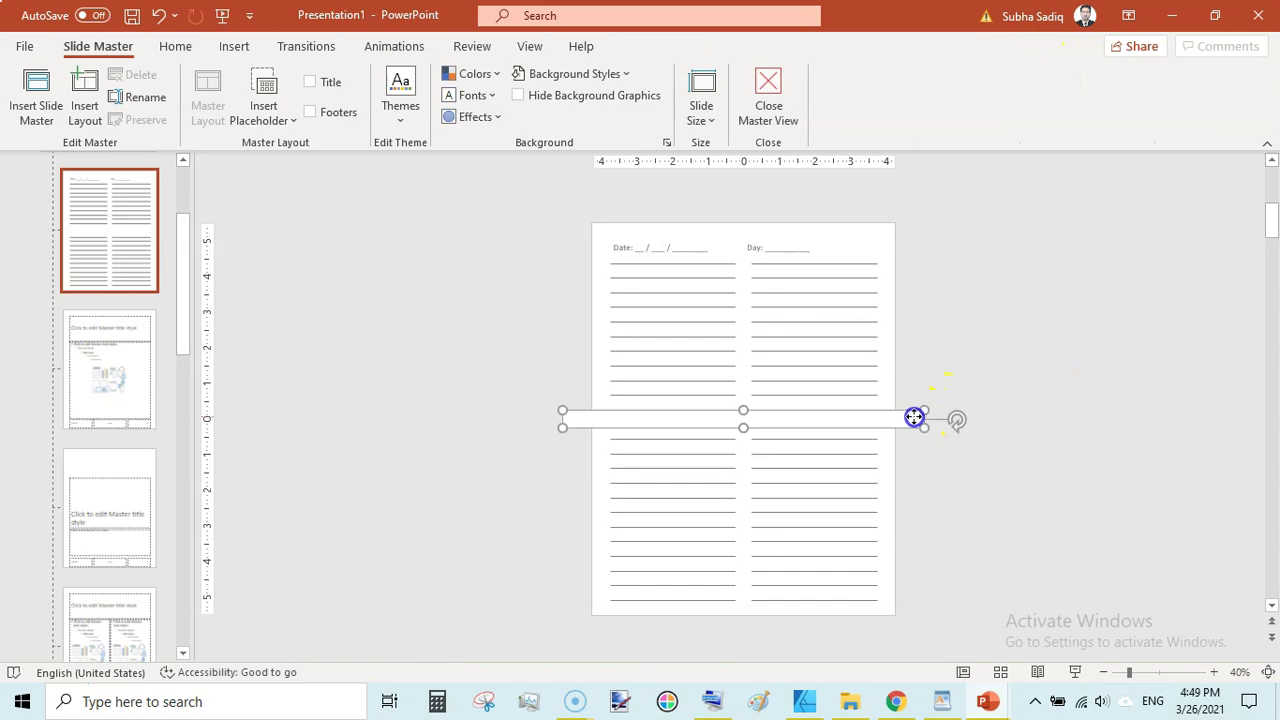
{"action": "left_click", "coordinate": [1168, 84]}
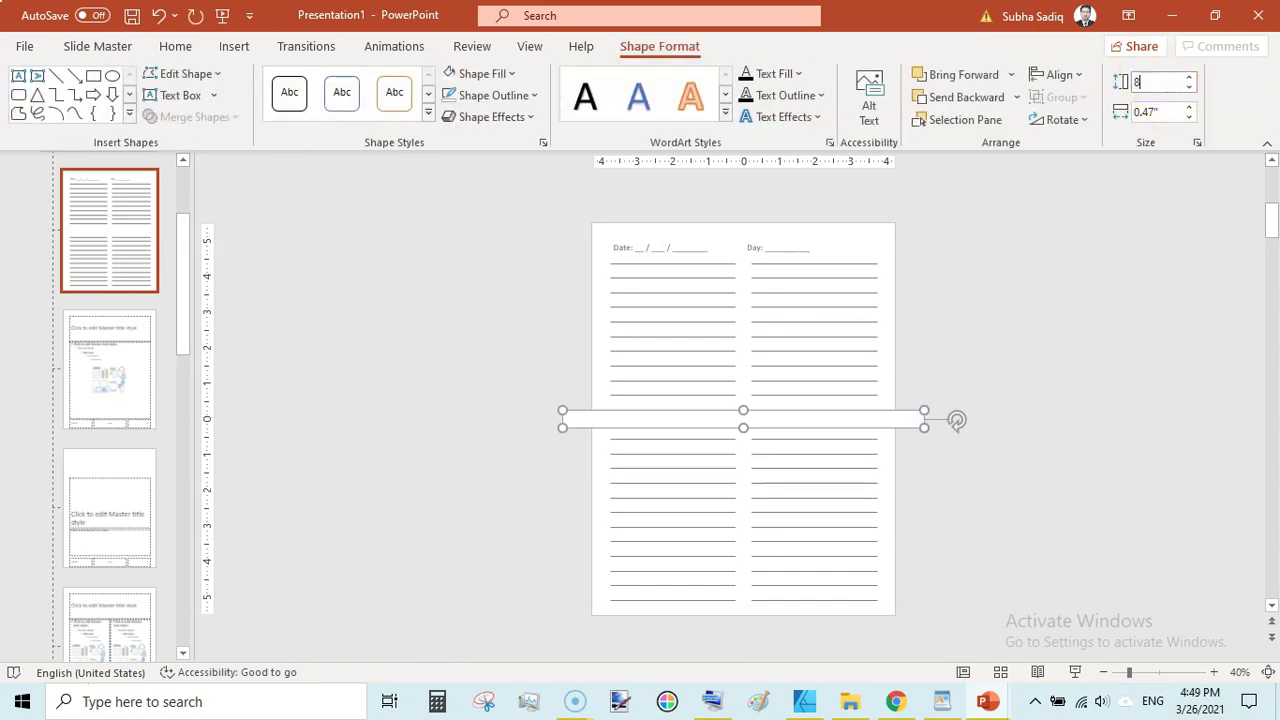
{"action": "type", "text": "8.5"}
{"action": "left_click", "coordinate": [1071, 274]}
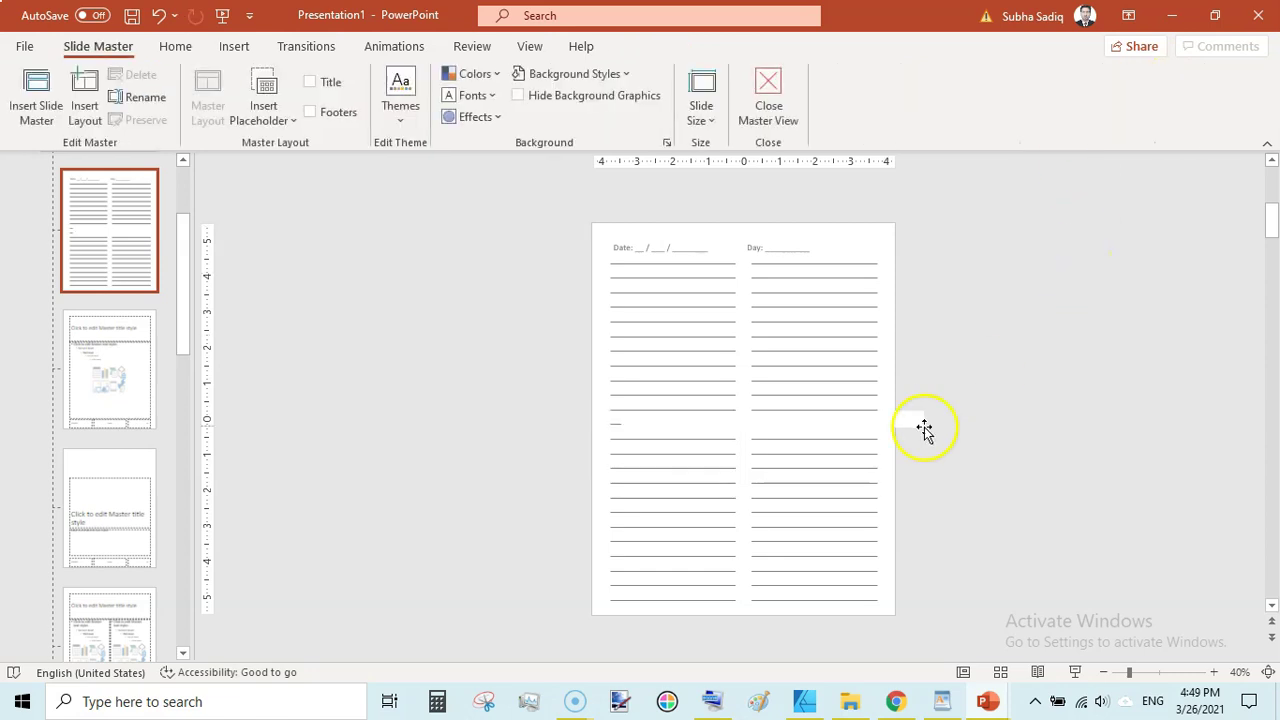
Step: Center the horizontal white strip across the width of the page
{"action": "left_click", "coordinate": [924, 429]}
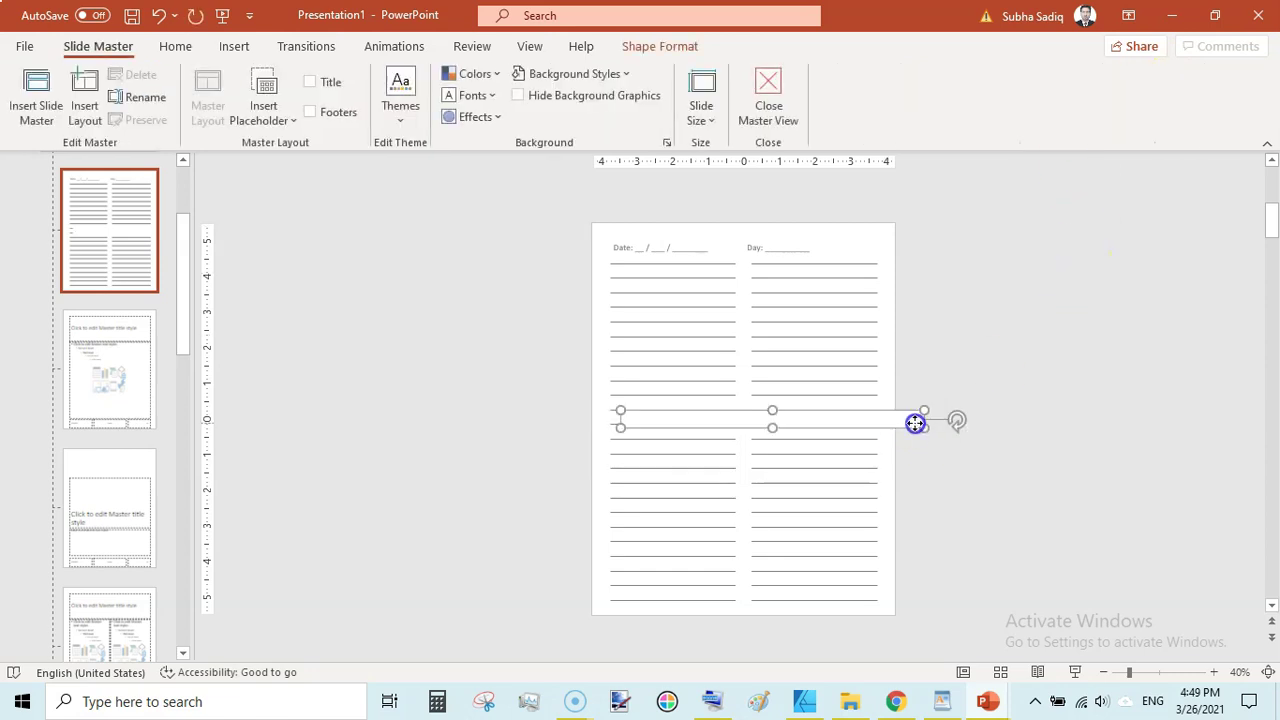
{"action": "left_click", "coordinate": [688, 42]}
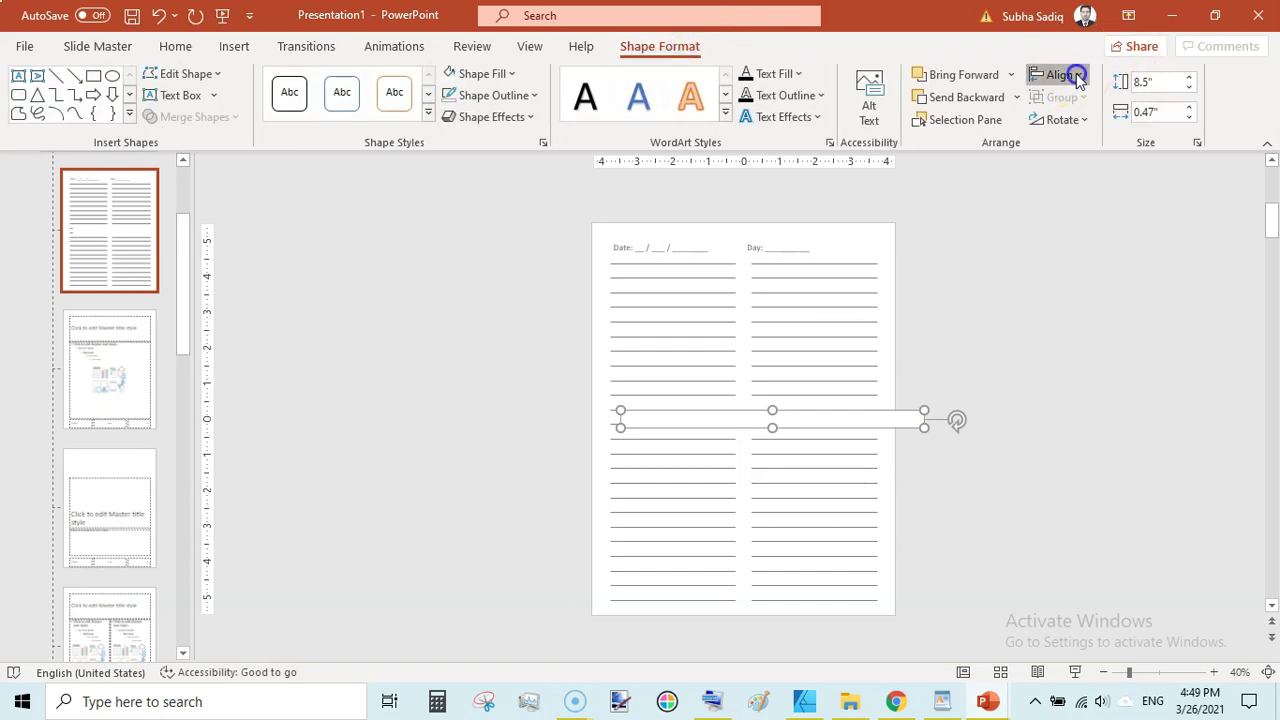
{"action": "left_click", "coordinate": [1077, 78]}
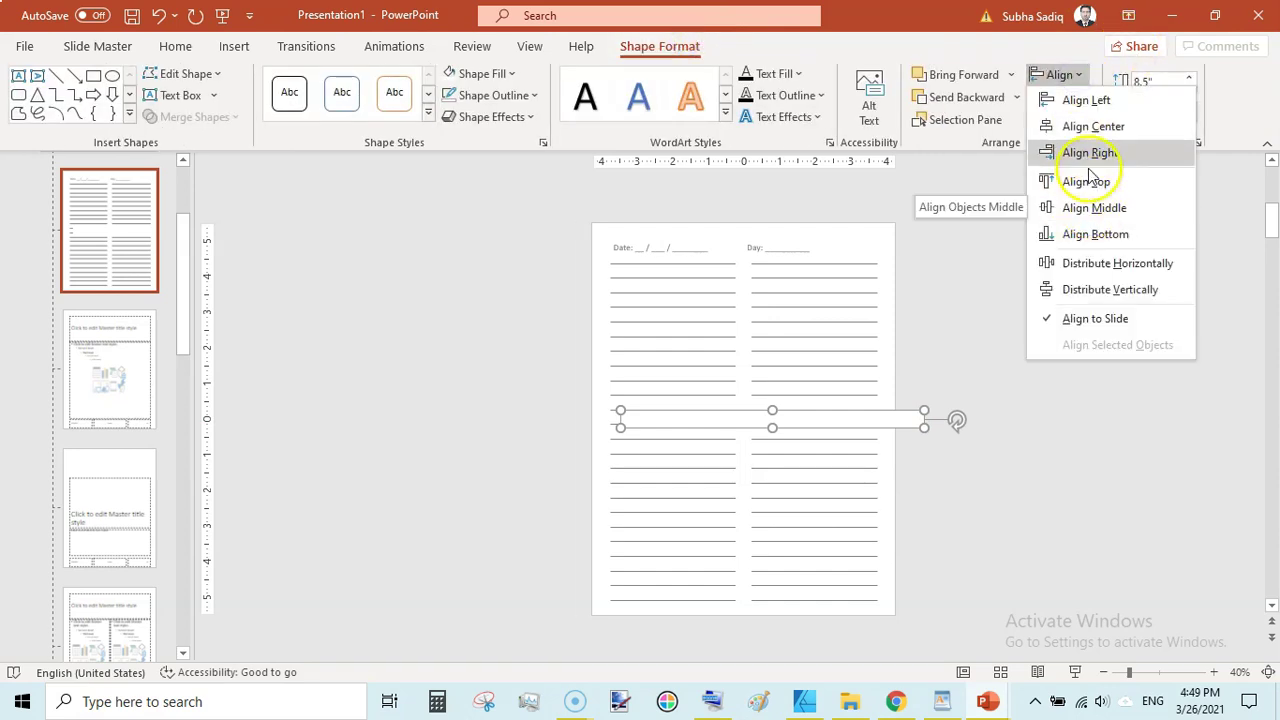
{"action": "left_click", "coordinate": [1075, 126]}
{"action": "left_click", "coordinate": [1011, 326]}
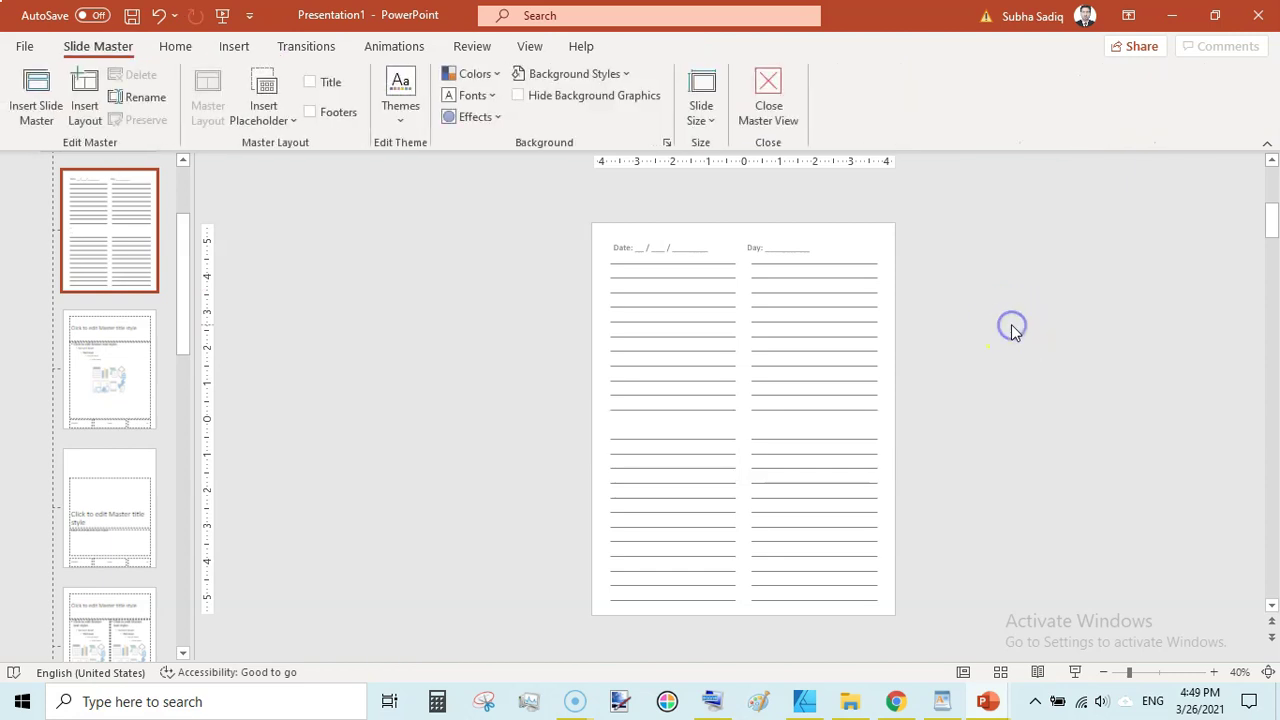
Step: Close the slide master and check how the divided line layout looks on the first three journal pages
{"action": "left_click", "coordinate": [770, 100]}
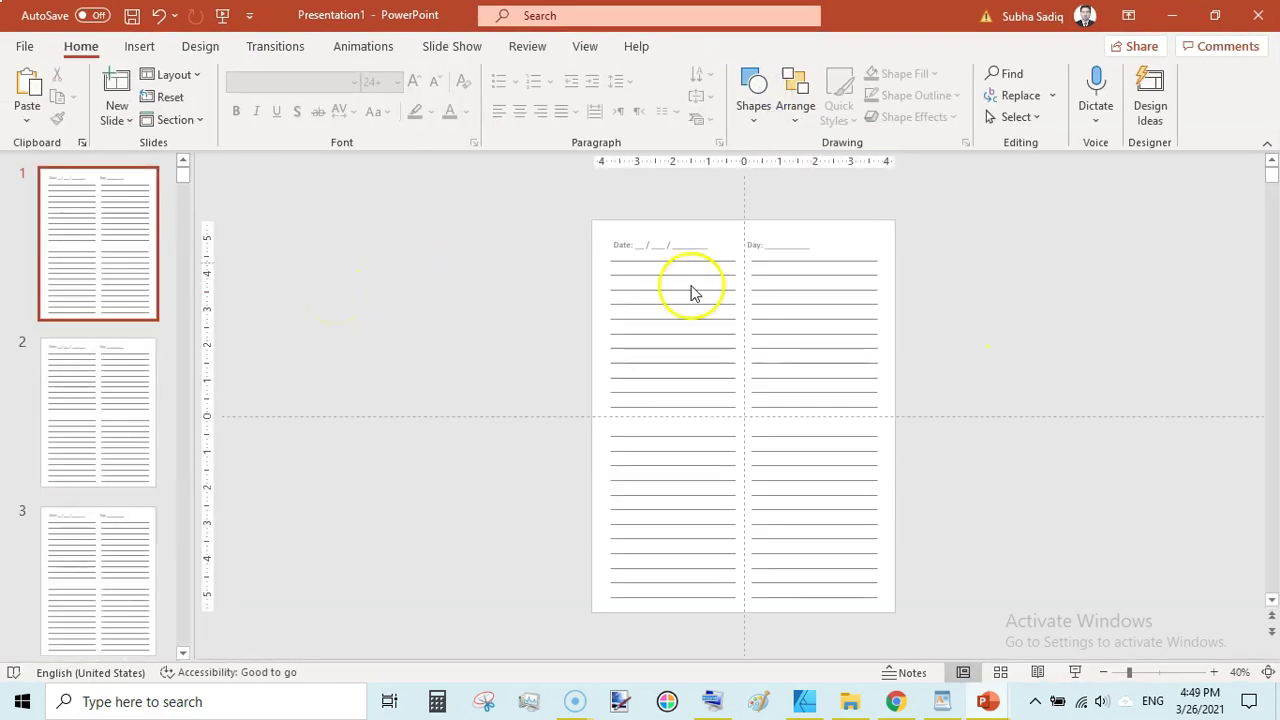
{"action": "left_click", "coordinate": [1216, 673]}
{"action": "left_click", "coordinate": [1216, 673]}
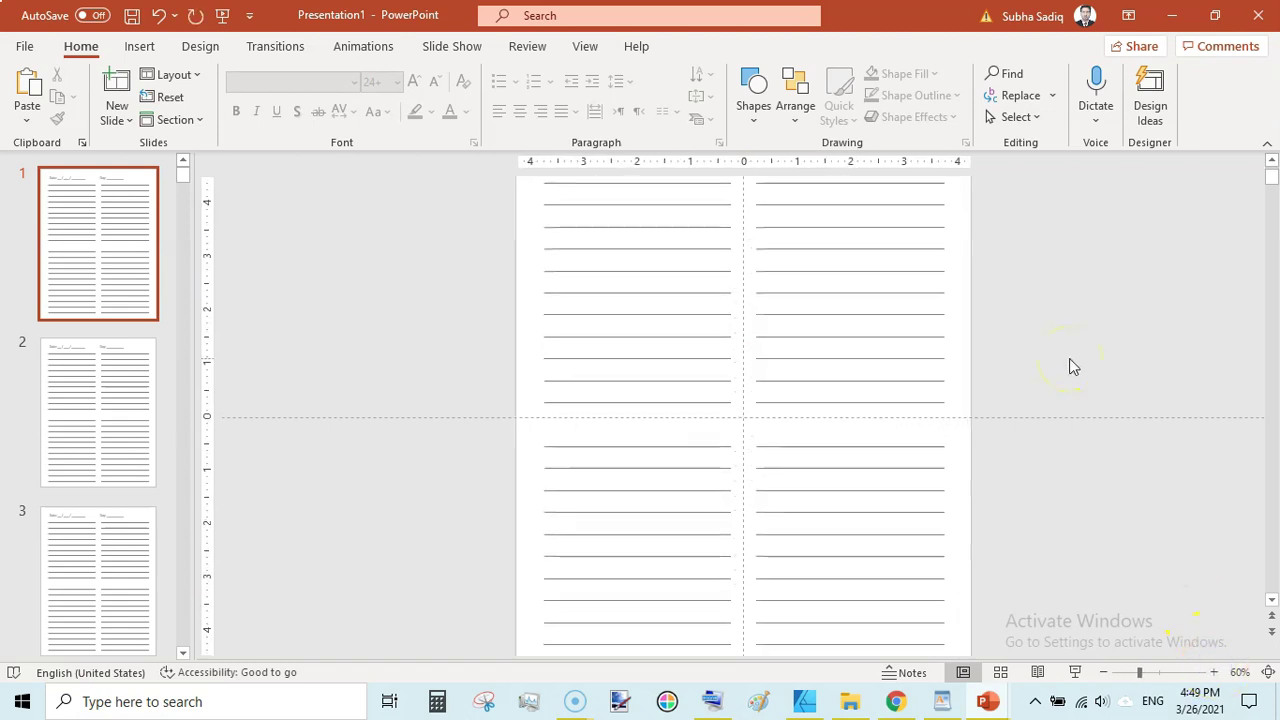
{"action": "left_click", "coordinate": [291, 278]}
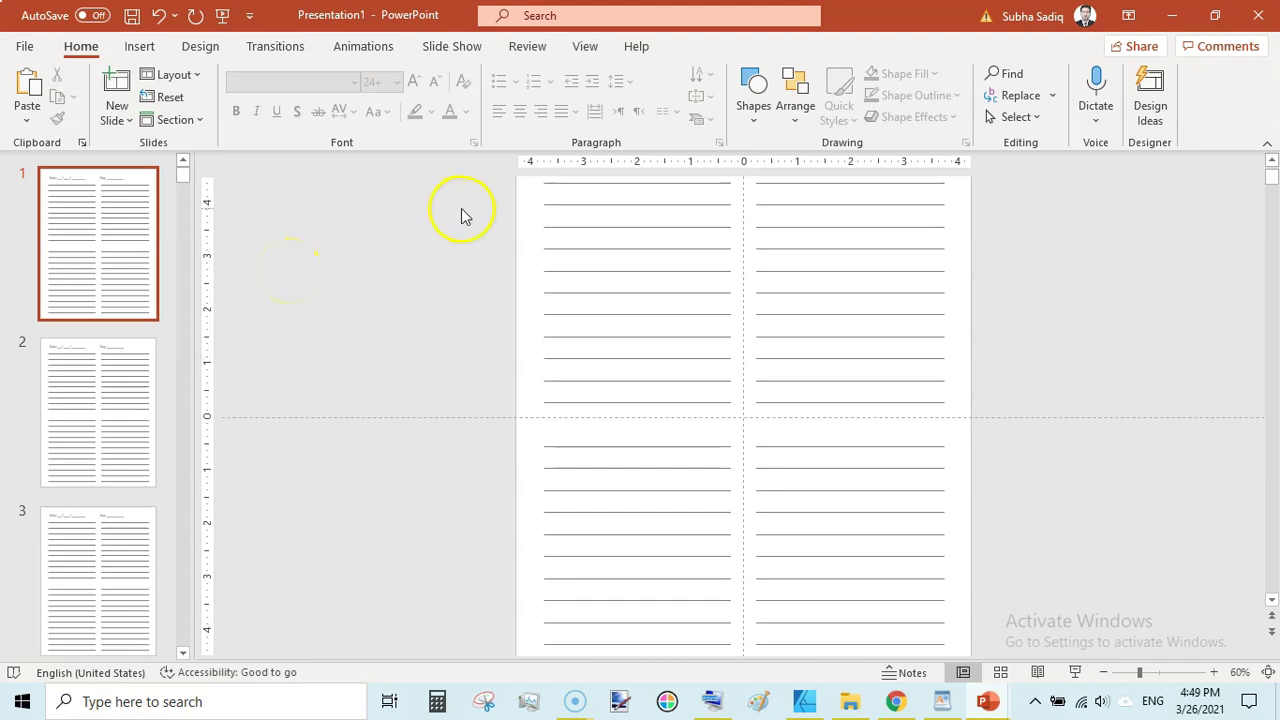
{"action": "left_click", "coordinate": [585, 47]}
{"action": "left_click", "coordinate": [117, 372]}
{"action": "left_click", "coordinate": [80, 551]}
{"action": "scroll", "coordinate": [95, 400], "scroll_direction": "down", "scroll_amount": 1}
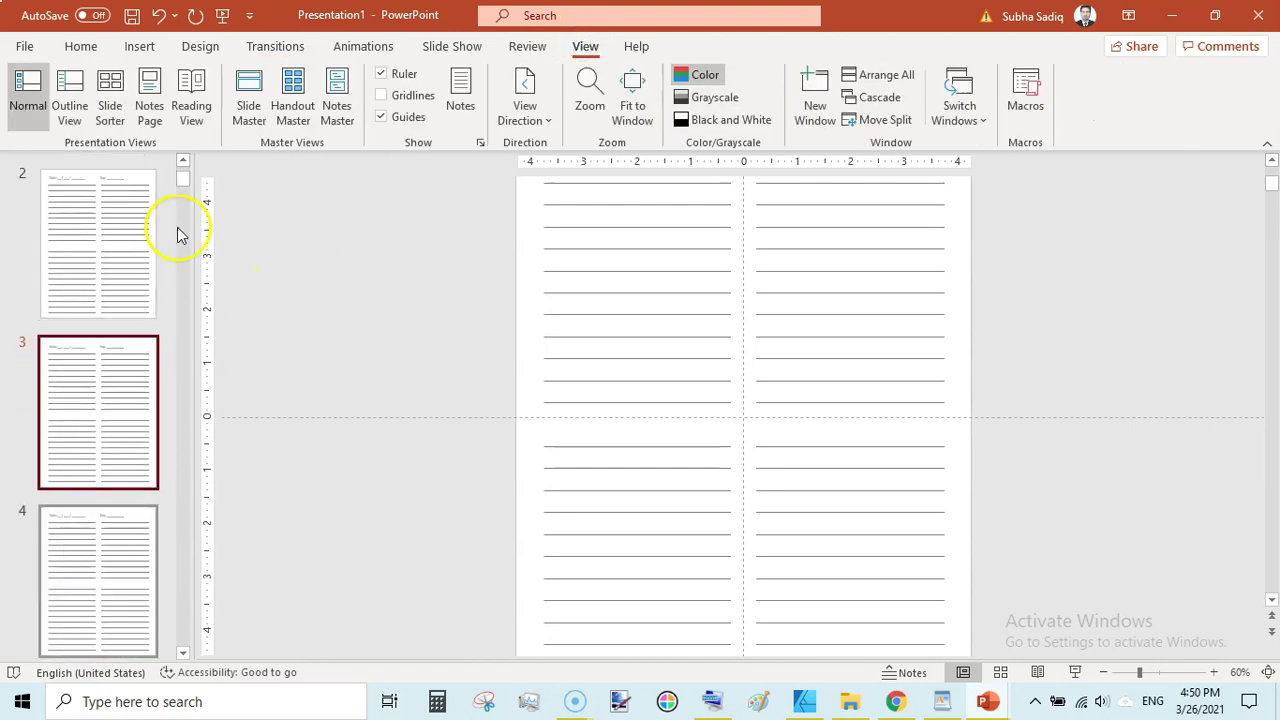
Step: Reopen the first page's layout in the slide master and copy its Date field into the blank gap halfway down the left column
{"action": "left_click", "coordinate": [182, 160]}
{"action": "left_click", "coordinate": [117, 233]}
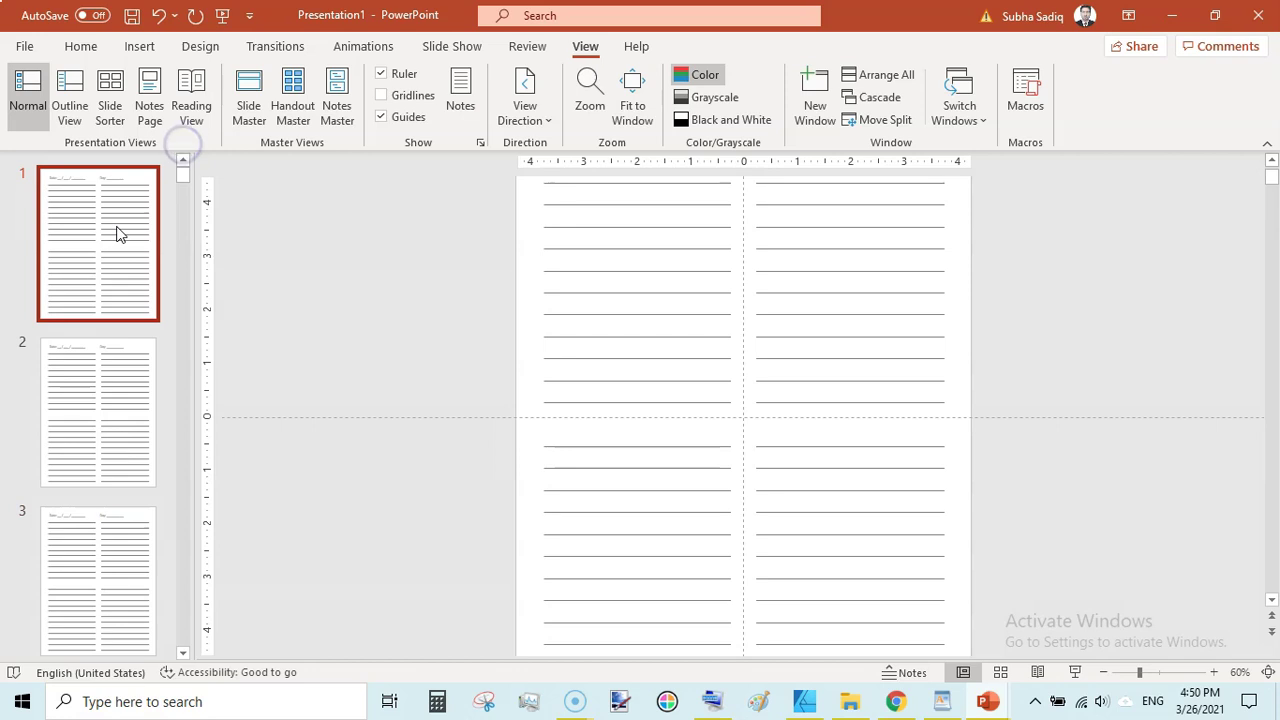
{"action": "left_click", "coordinate": [247, 107]}
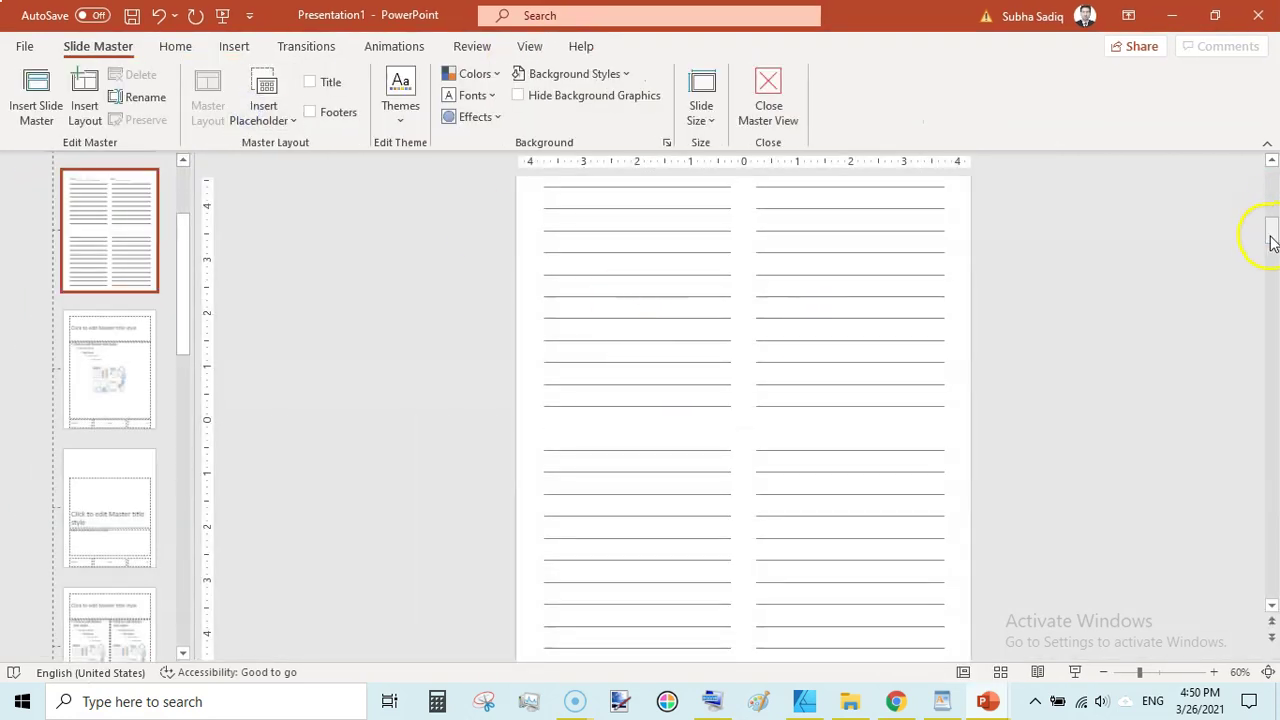
{"action": "left_click", "coordinate": [1272, 162]}
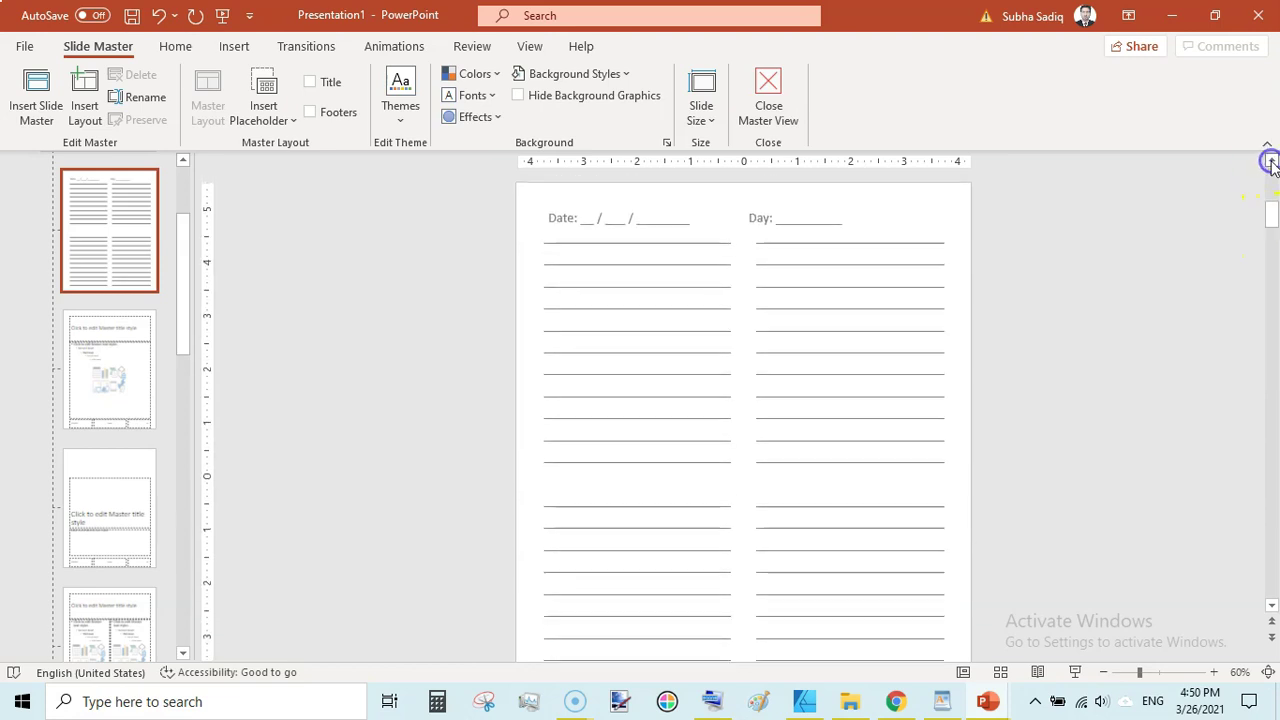
{"action": "left_click", "coordinate": [575, 213]}
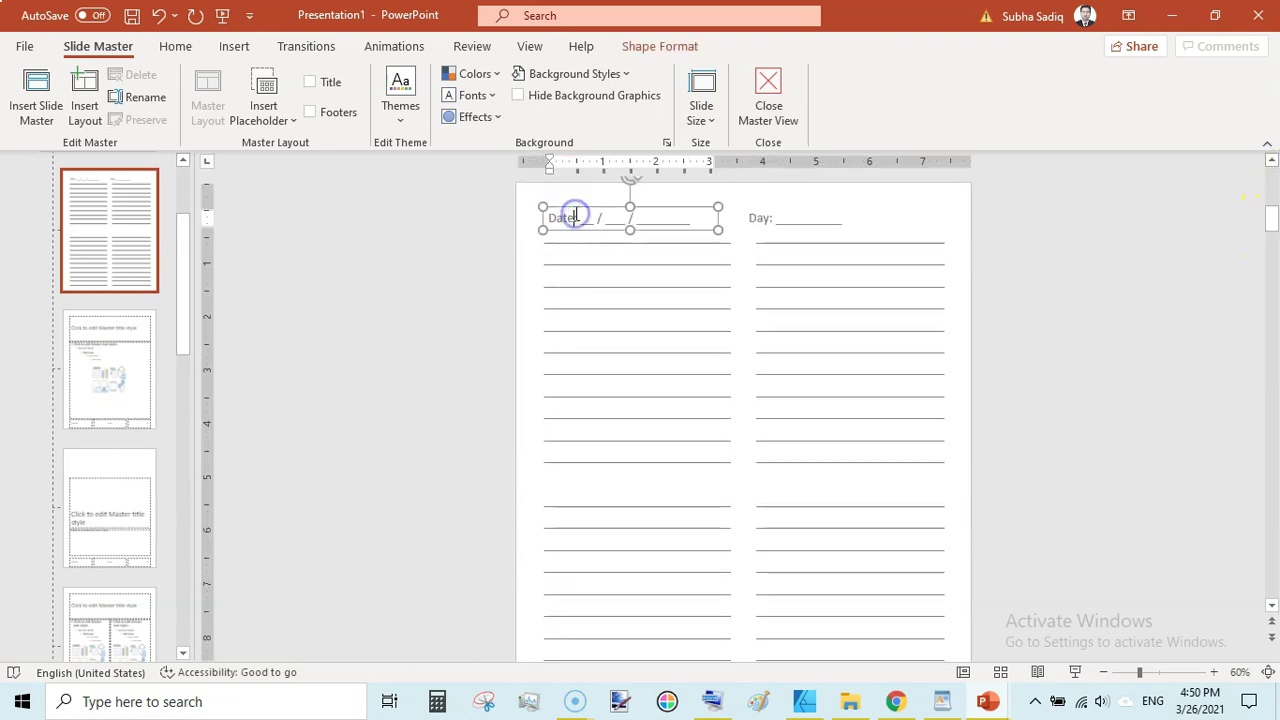
{"action": "left_click", "coordinate": [591, 207]}
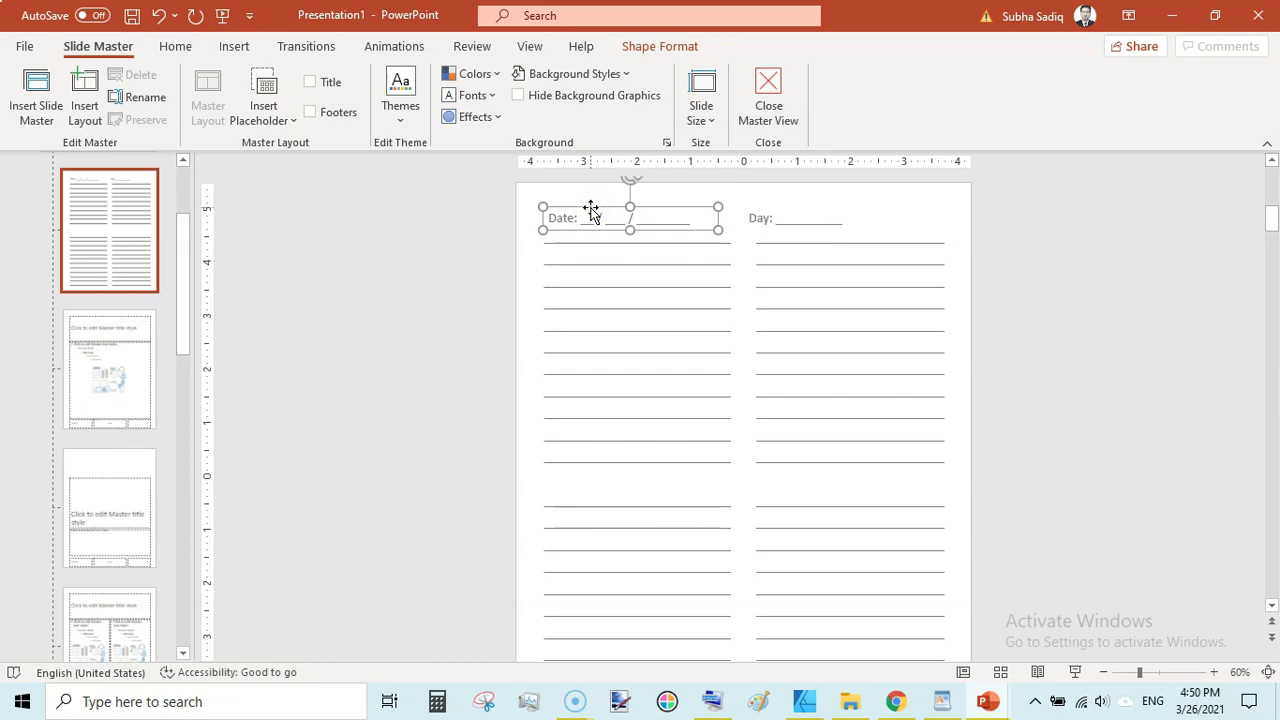
{"action": "left_click_drag", "start_coordinate": [591, 210], "coordinate": [608, 474]}
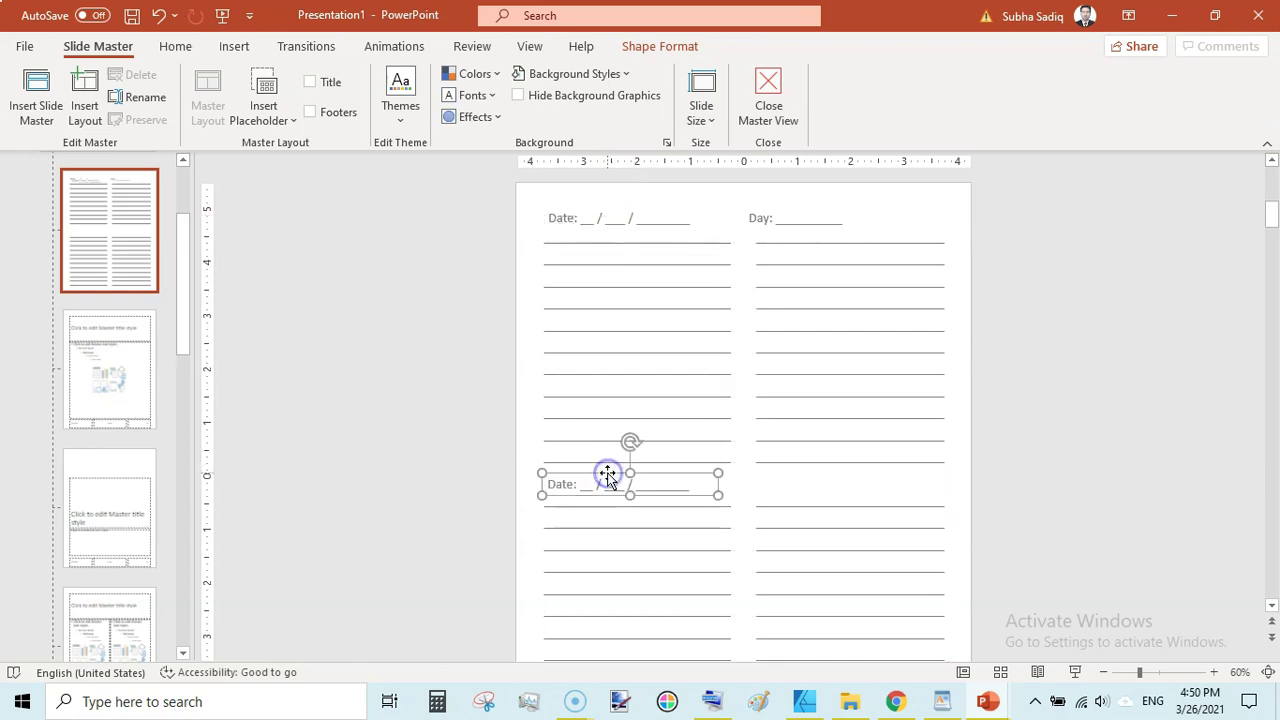
Step: Select all the text in the copied Date field between the two left-hand line blocks
{"action": "left_click", "coordinate": [596, 482]}
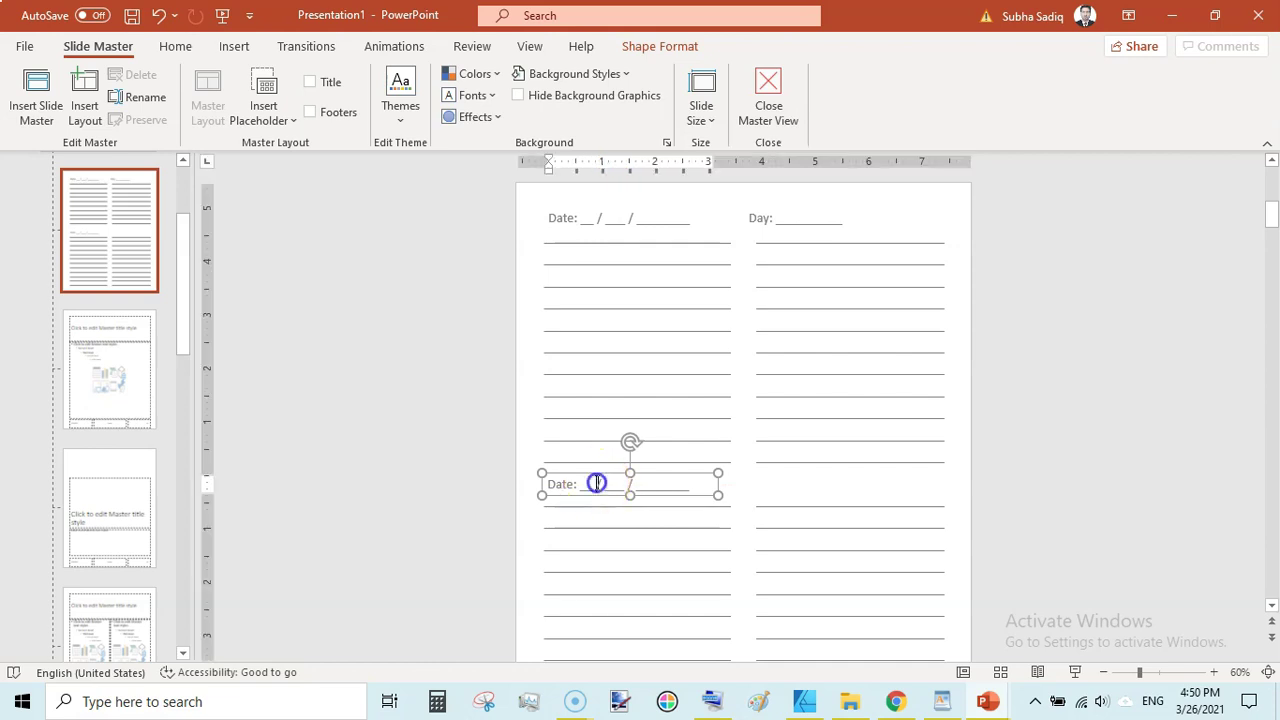
{"action": "key", "text": "ctrl+a"}
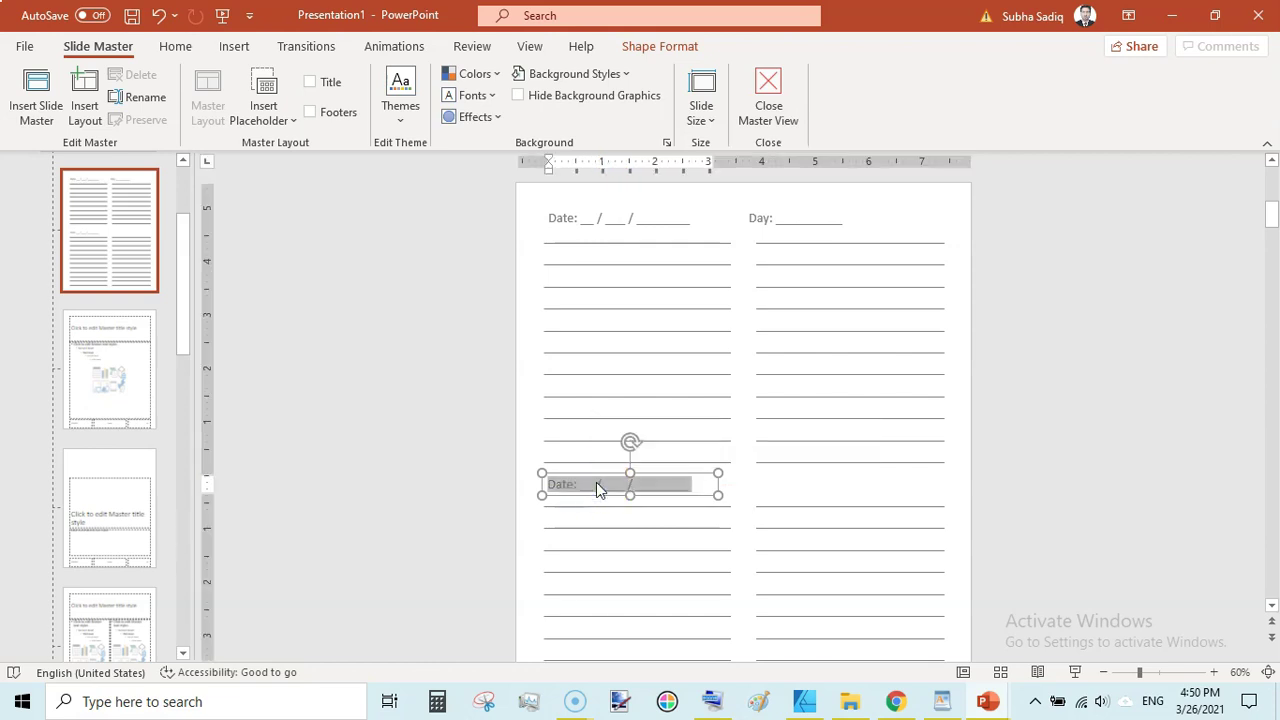